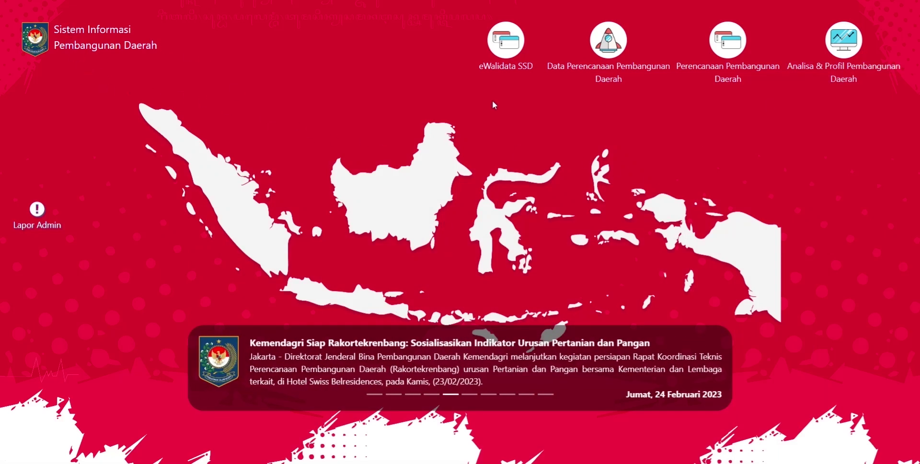
Open RENJA PD under Perencanaan Pembangunan Daerah and log in for KOTA CILEGON, year 2024, using the saved DPUPR username and password
{"action": "left_click", "coordinate": [721, 86]}
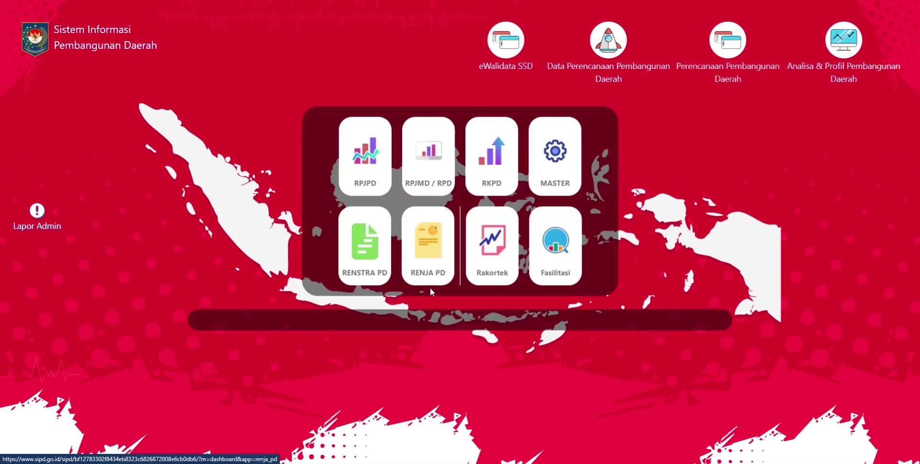
{"action": "left_click", "coordinate": [431, 249]}
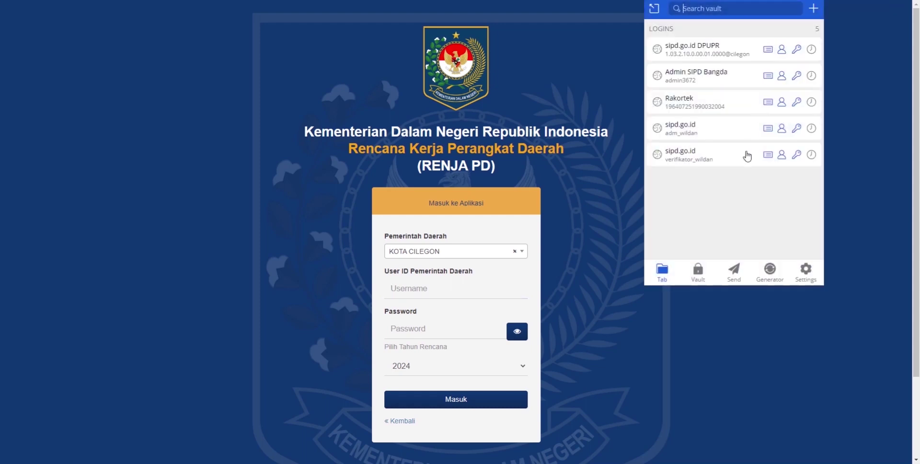
{"action": "left_click", "coordinate": [659, 52]}
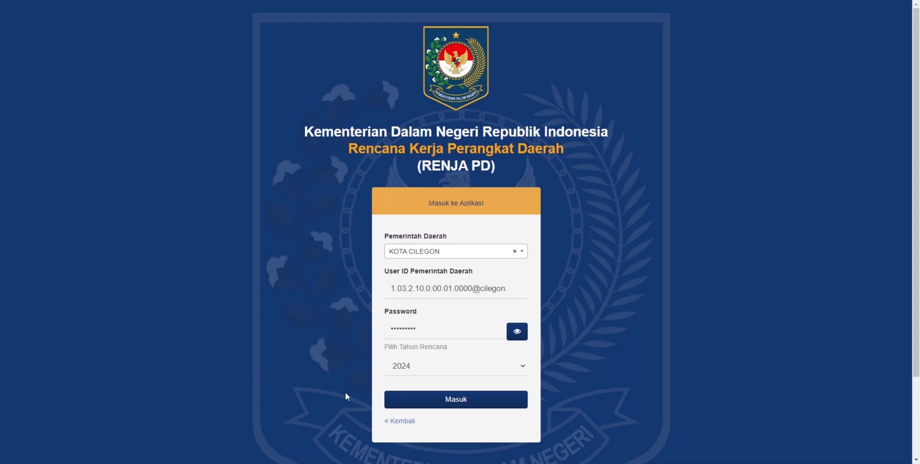
{"action": "left_click", "coordinate": [455, 400]}
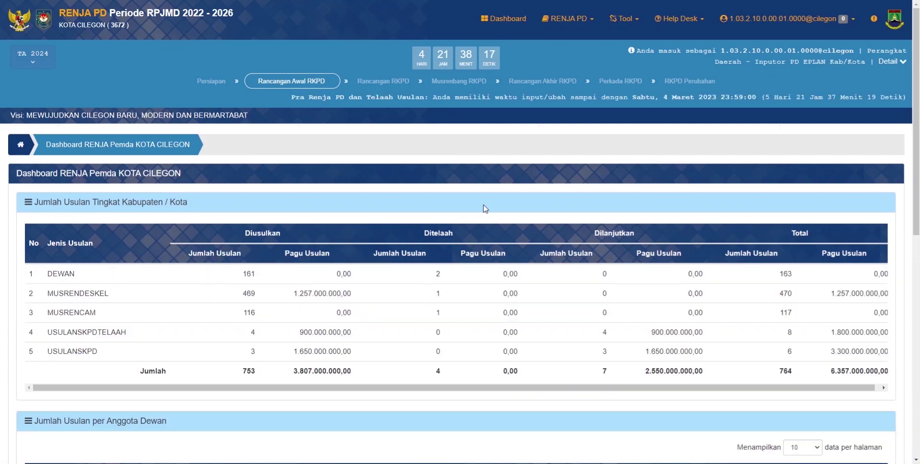
Examine the dashboard's proposal tables, focusing on the USULANSKPDTELAAH and USULANSKPD rows at Kabupaten / Kota level
{"action": "scroll", "coordinate": [262, 282], "scroll_direction": "down", "scroll_amount": 12}
{"action": "scroll", "coordinate": [366, 240], "scroll_direction": "up", "scroll_amount": 7}
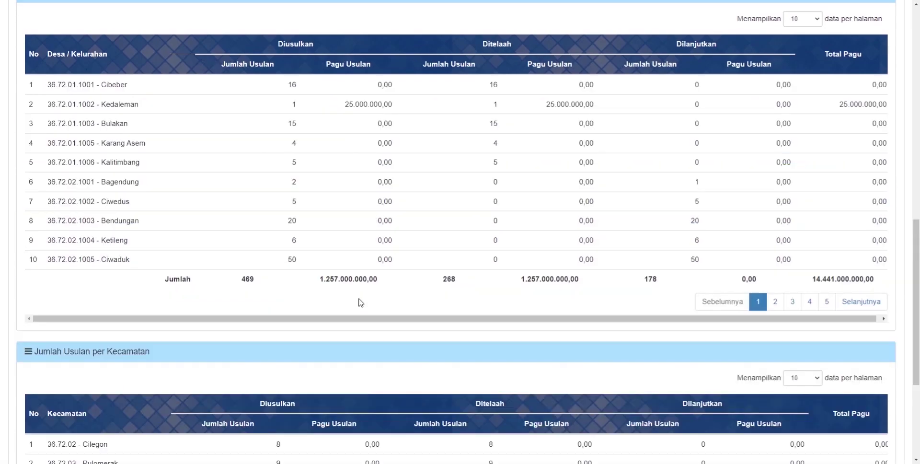
{"action": "scroll", "coordinate": [360, 302], "scroll_direction": "up", "scroll_amount": 3}
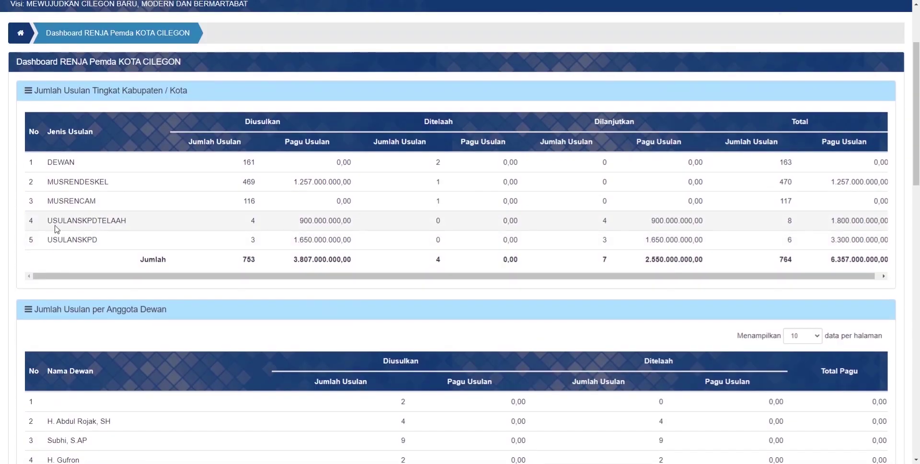
{"action": "left_click_drag", "start_coordinate": [48, 224], "coordinate": [144, 221]}
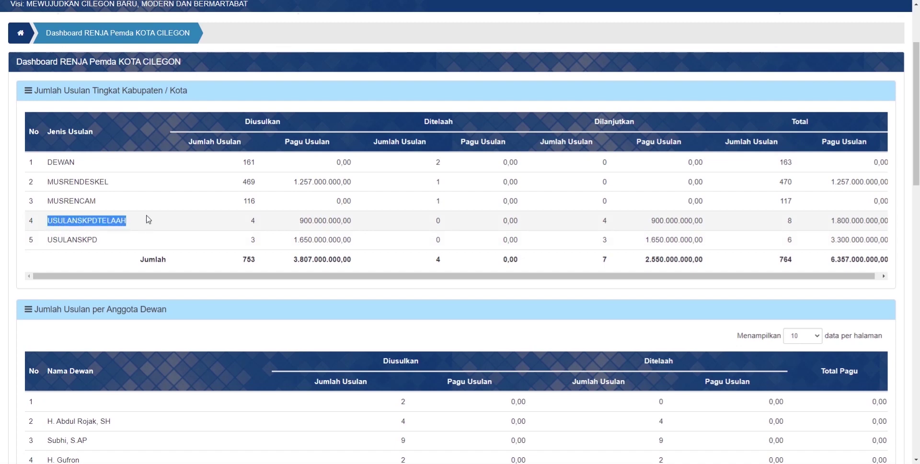
{"action": "left_click_drag", "start_coordinate": [299, 221], "coordinate": [341, 221]}
{"action": "left_click", "coordinate": [279, 223]}
{"action": "left_click_drag", "start_coordinate": [245, 227], "coordinate": [270, 227]}
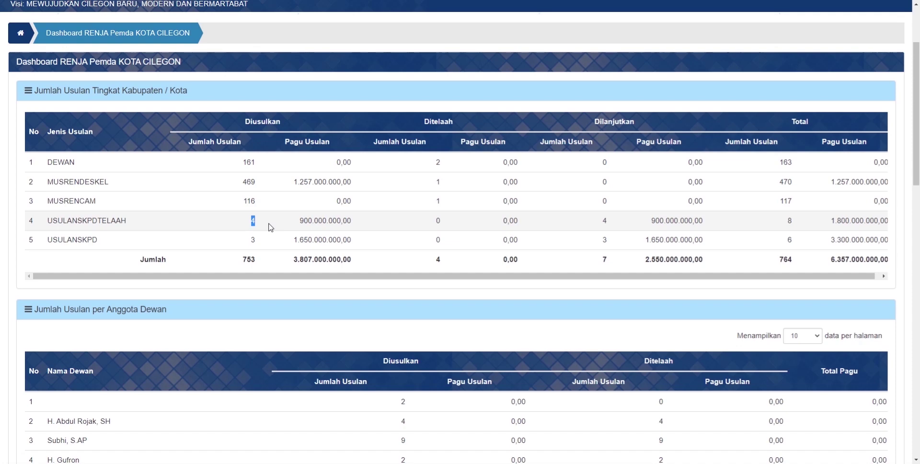
{"action": "left_click", "coordinate": [90, 249]}
{"action": "left_click_drag", "start_coordinate": [97, 248], "coordinate": [48, 248]}
{"action": "left_click_drag", "start_coordinate": [266, 243], "coordinate": [48, 219]}
{"action": "left_click_drag", "start_coordinate": [304, 237], "coordinate": [865, 239]}
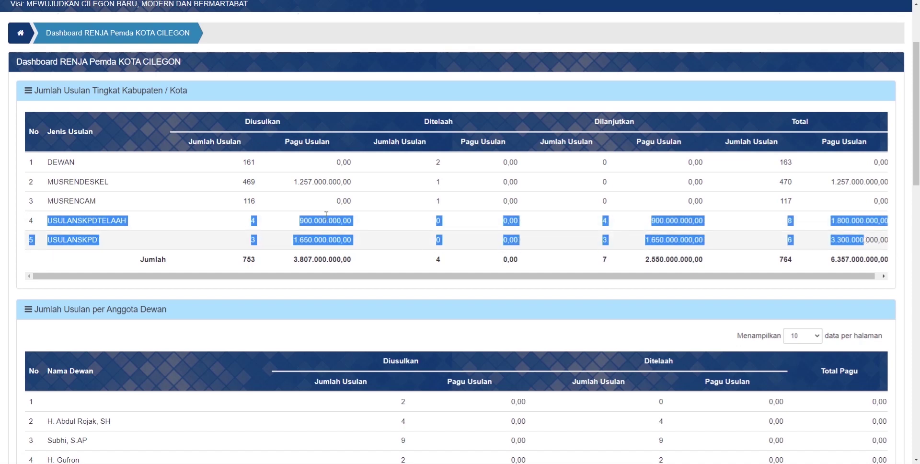
{"action": "scroll", "coordinate": [191, 216], "scroll_direction": "up", "scroll_amount": 3}
{"action": "left_click_drag", "start_coordinate": [409, 146], "coordinate": [446, 116]}
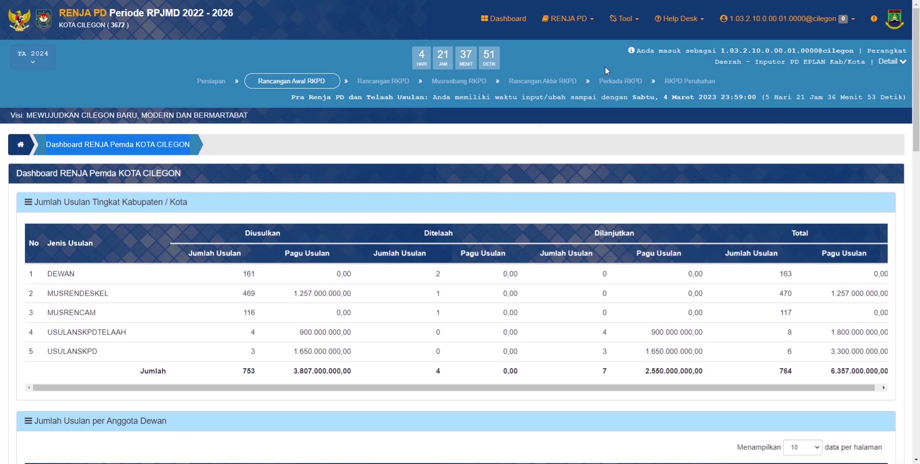
Open Usulan Rancangan Awal and examine the proposal summary, Data Sumber Usulan and the Pagu of DINAS PEKERJAAN UMUM DAN PENATAAN RUANG
{"action": "left_click", "coordinate": [584, 21]}
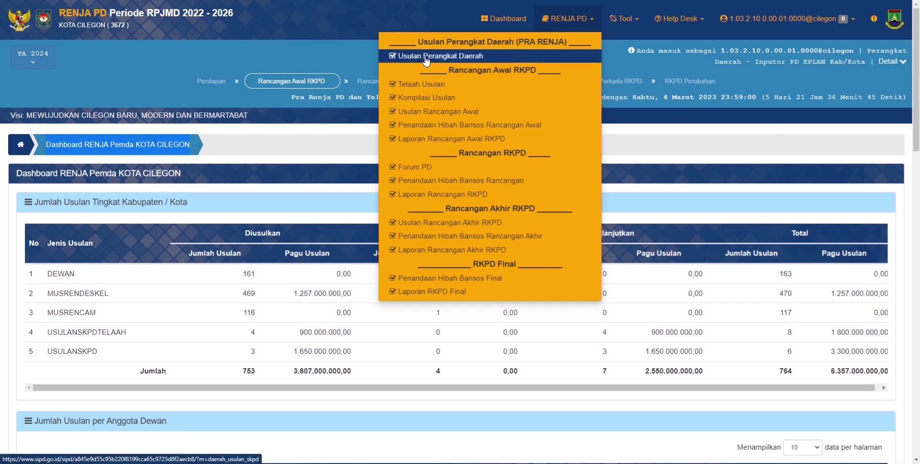
{"action": "left_click", "coordinate": [466, 113]}
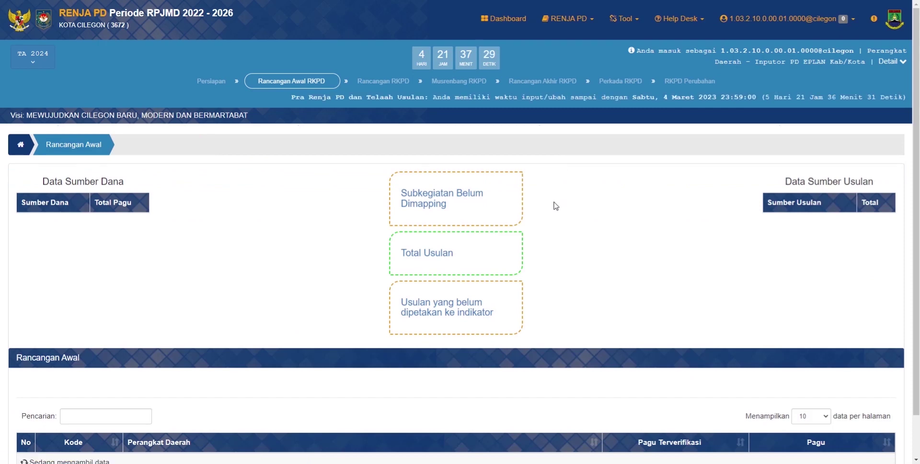
{"action": "scroll", "coordinate": [573, 261], "scroll_direction": "down", "scroll_amount": 3}
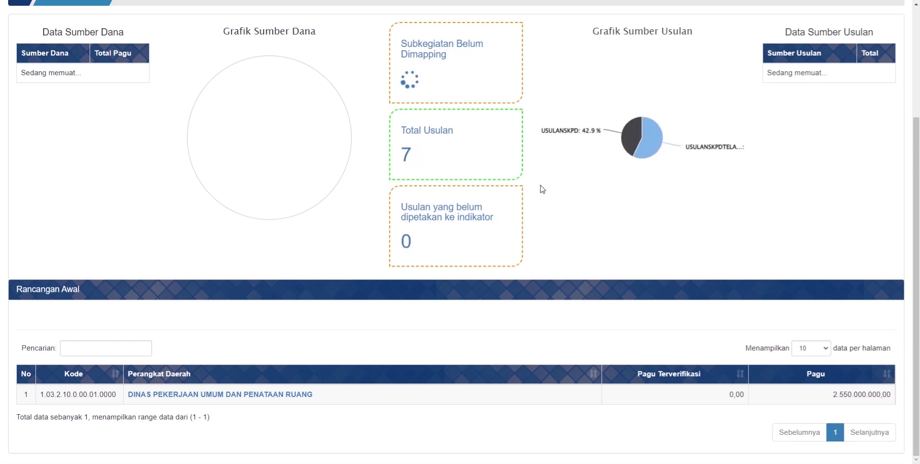
{"action": "scroll", "coordinate": [541, 189], "scroll_direction": "up", "scroll_amount": 2}
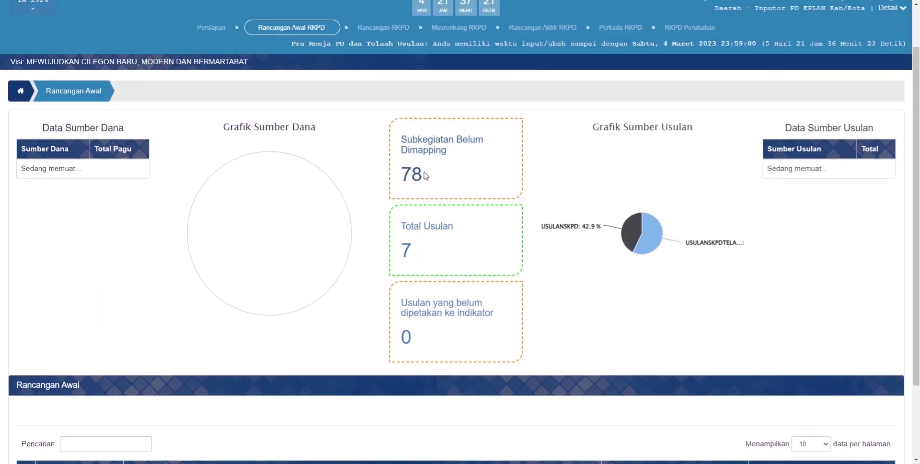
{"action": "scroll", "coordinate": [472, 185], "scroll_direction": "down", "scroll_amount": 2}
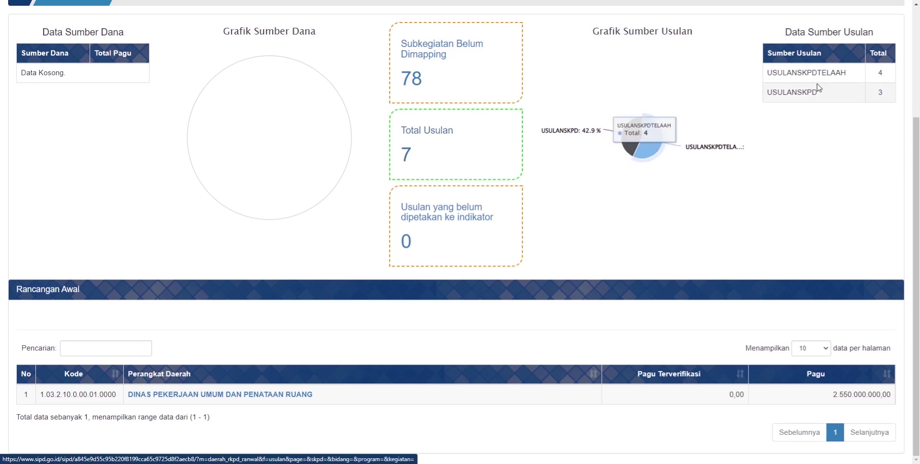
{"action": "left_click_drag", "start_coordinate": [849, 73], "coordinate": [765, 72]}
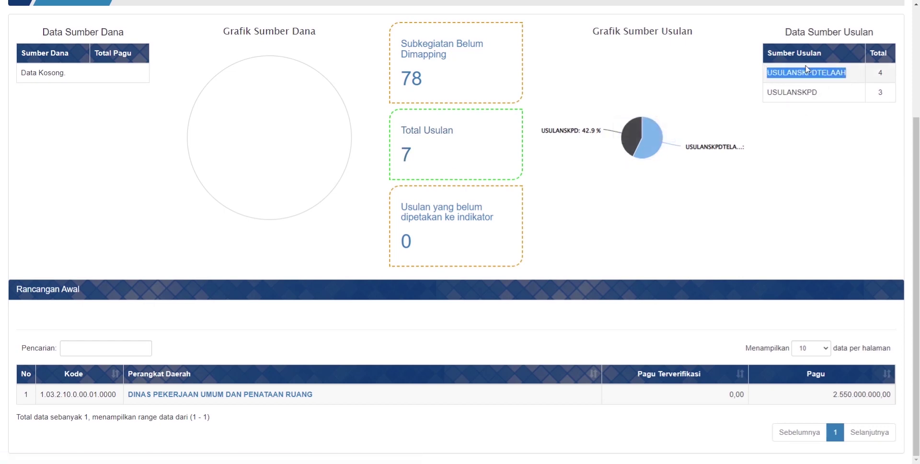
{"action": "left_click", "coordinate": [834, 100]}
{"action": "double_click", "coordinate": [809, 98]}
{"action": "left_click", "coordinate": [790, 121]}
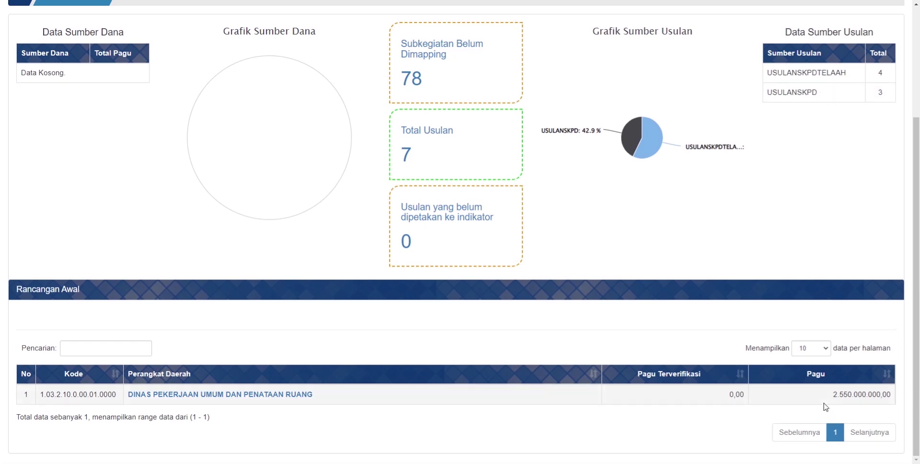
{"action": "left_click_drag", "start_coordinate": [820, 398], "coordinate": [900, 401]}
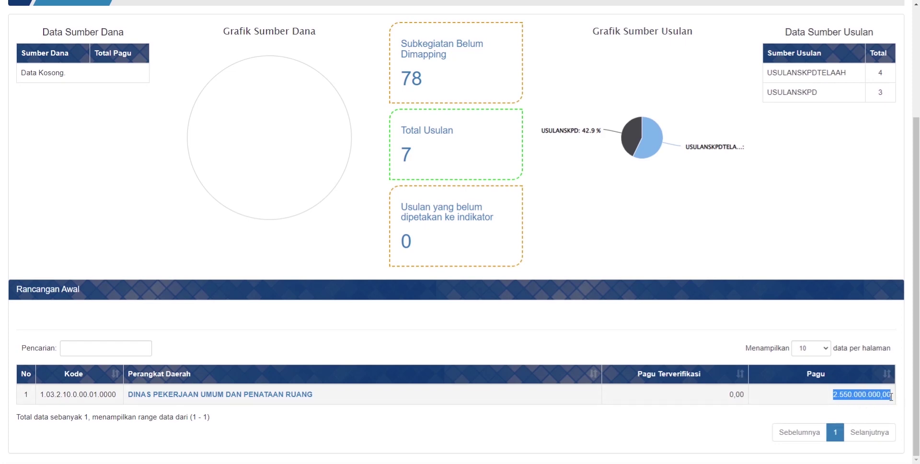
Open Kompilasi Usulan and review all compiled proposals with their sources, volumes, budgets, subactivities and Total Pagu
{"action": "scroll", "coordinate": [437, 386], "scroll_direction": "up", "scroll_amount": 3}
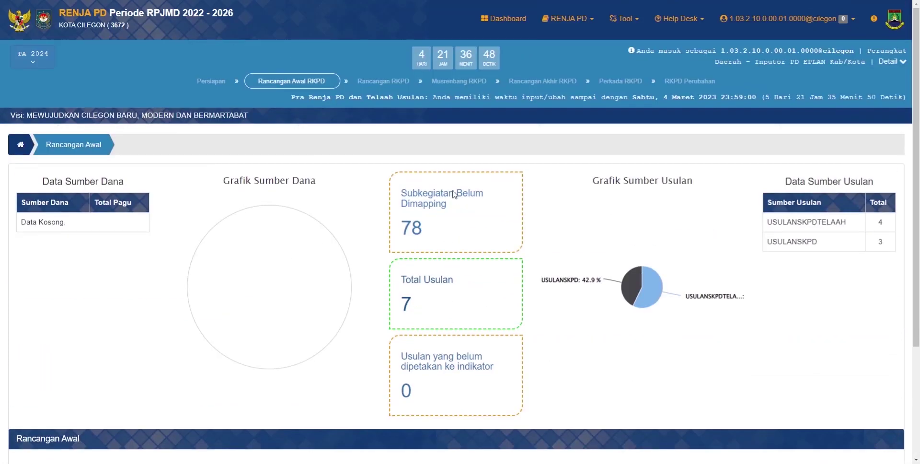
{"action": "left_click", "coordinate": [562, 22]}
{"action": "left_click", "coordinate": [433, 99]}
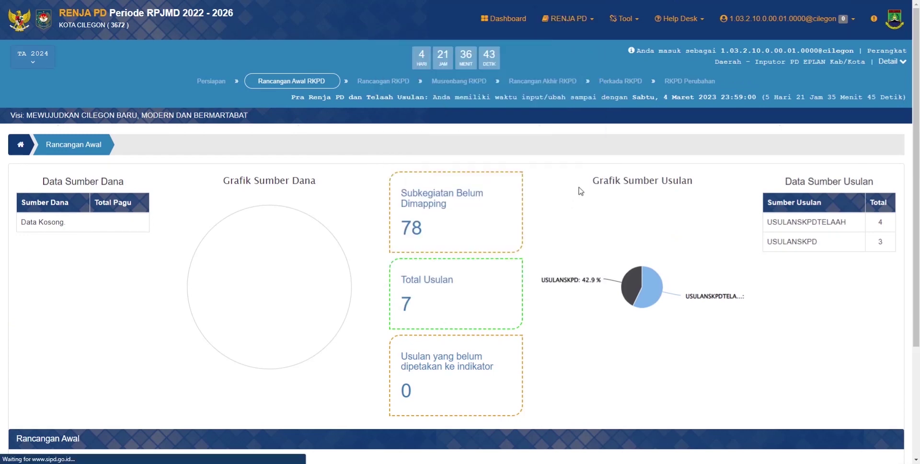
{"action": "scroll", "coordinate": [333, 183], "scroll_direction": "down", "scroll_amount": 4}
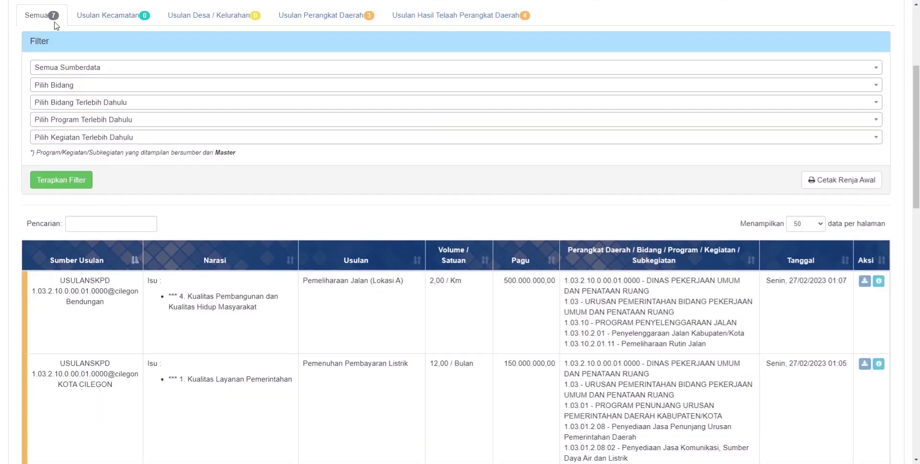
{"action": "scroll", "coordinate": [543, 288], "scroll_direction": "down", "scroll_amount": 7}
{"action": "scroll", "coordinate": [542, 288], "scroll_direction": "down", "scroll_amount": 7}
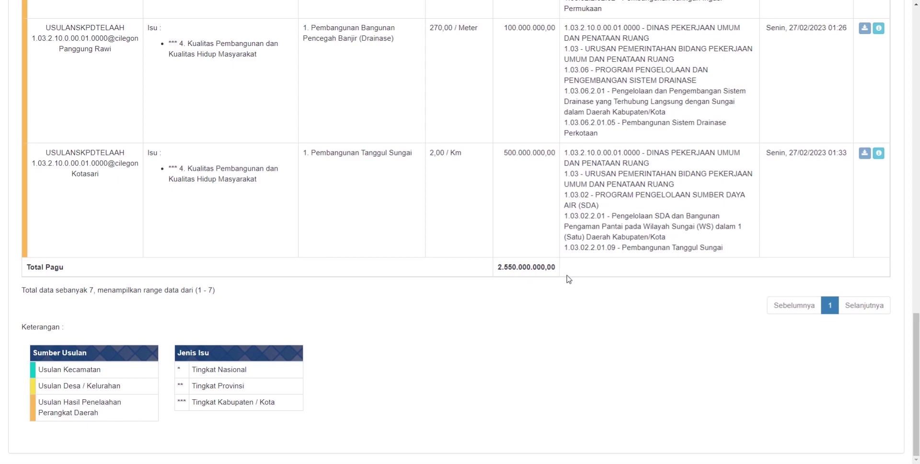
{"action": "scroll", "coordinate": [569, 279], "scroll_direction": "up", "scroll_amount": 13}
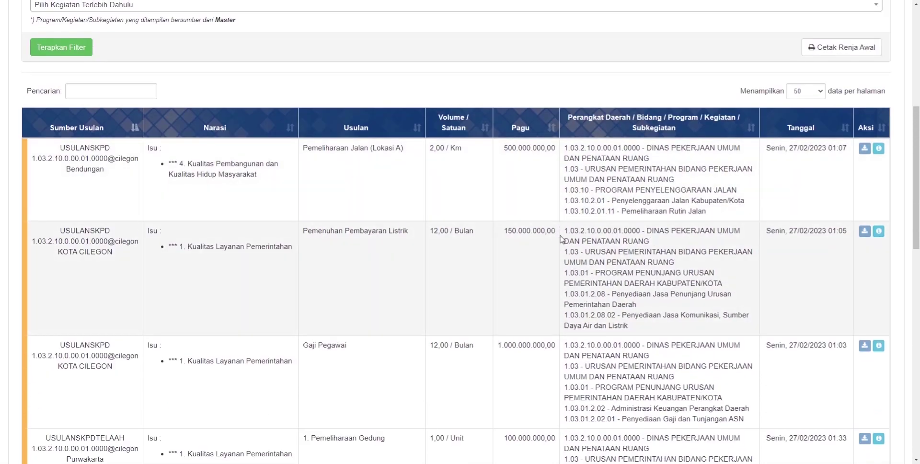
{"action": "scroll", "coordinate": [562, 238], "scroll_direction": "down", "scroll_amount": 4}
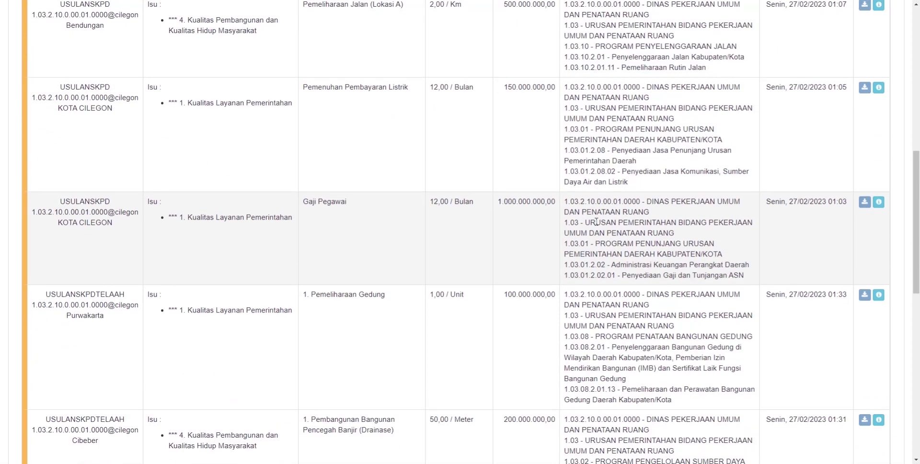
{"action": "scroll", "coordinate": [615, 214], "scroll_direction": "up", "scroll_amount": 5}
{"action": "scroll", "coordinate": [615, 214], "scroll_direction": "up", "scroll_amount": 4}
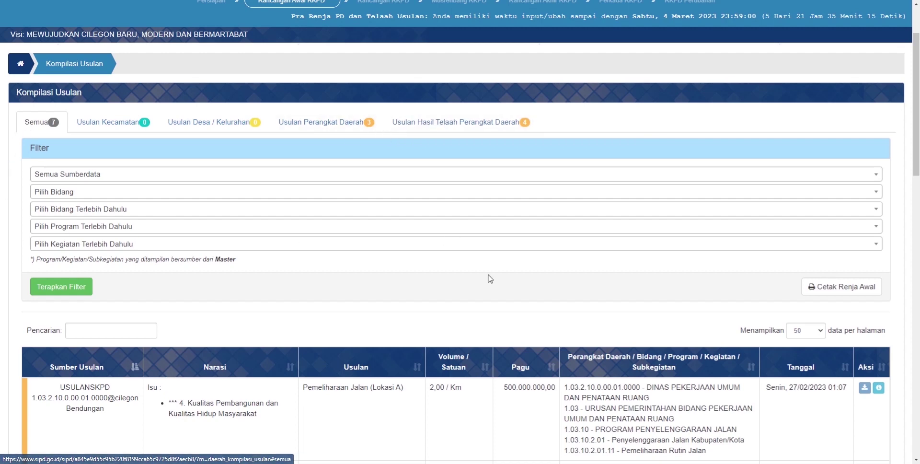
{"action": "scroll", "coordinate": [526, 348], "scroll_direction": "up", "scroll_amount": 2}
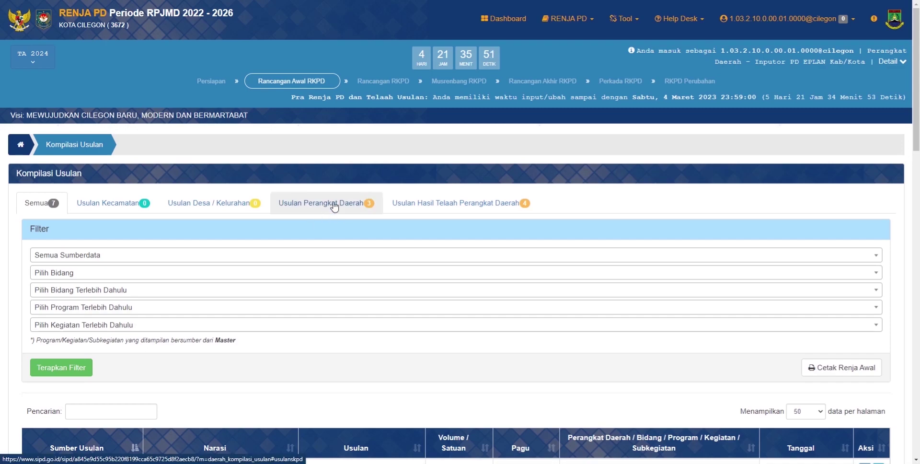
{"action": "scroll", "coordinate": [509, 263], "scroll_direction": "down", "scroll_amount": 7}
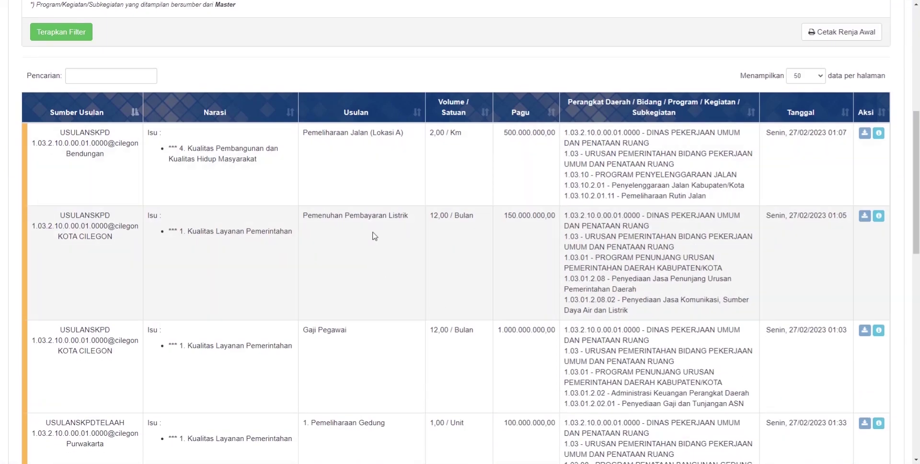
{"action": "scroll", "coordinate": [375, 236], "scroll_direction": "down", "scroll_amount": 4}
{"action": "scroll", "coordinate": [441, 258], "scroll_direction": "up", "scroll_amount": 11}
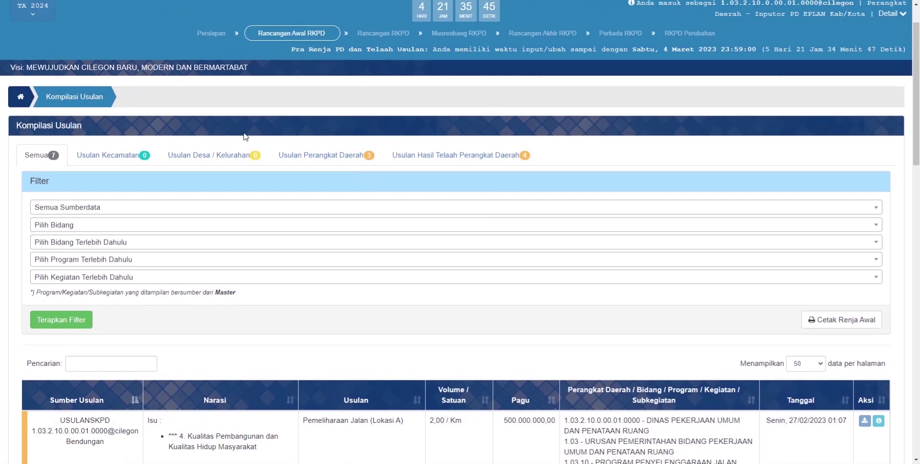
{"action": "scroll", "coordinate": [445, 242], "scroll_direction": "up", "scroll_amount": 1}
{"action": "scroll", "coordinate": [445, 242], "scroll_direction": "up", "scroll_amount": 1}
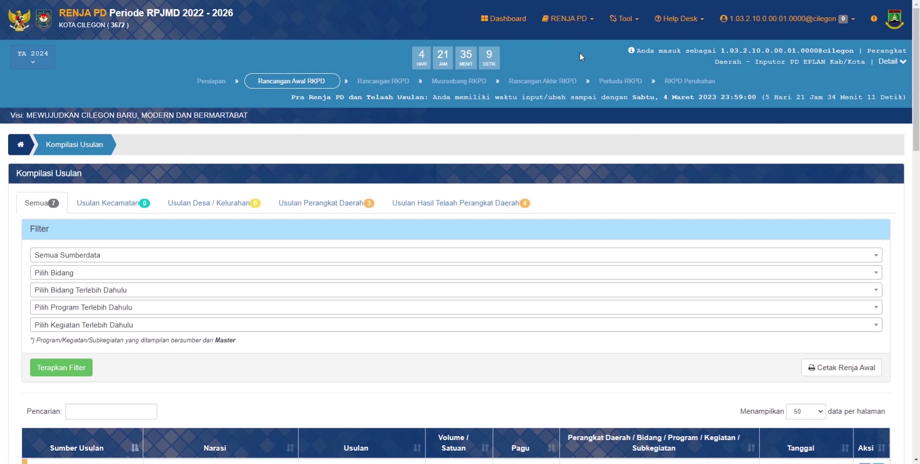
{"action": "left_click", "coordinate": [569, 20]}
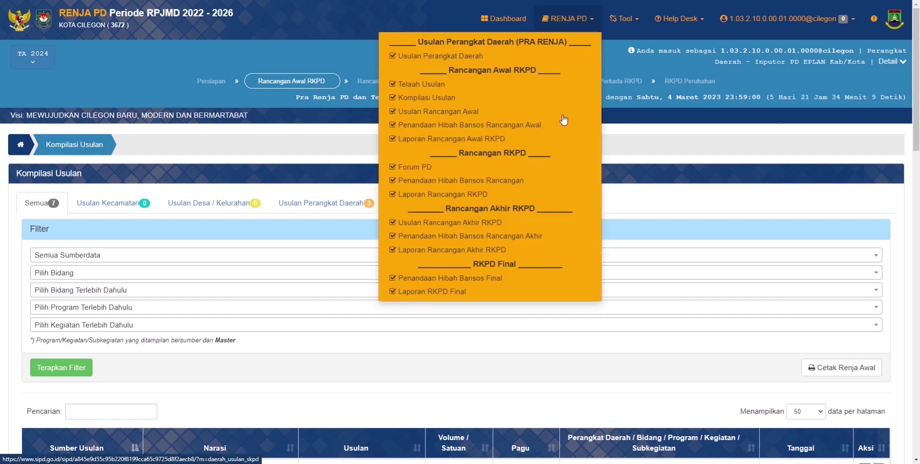
{"action": "left_click", "coordinate": [661, 201]}
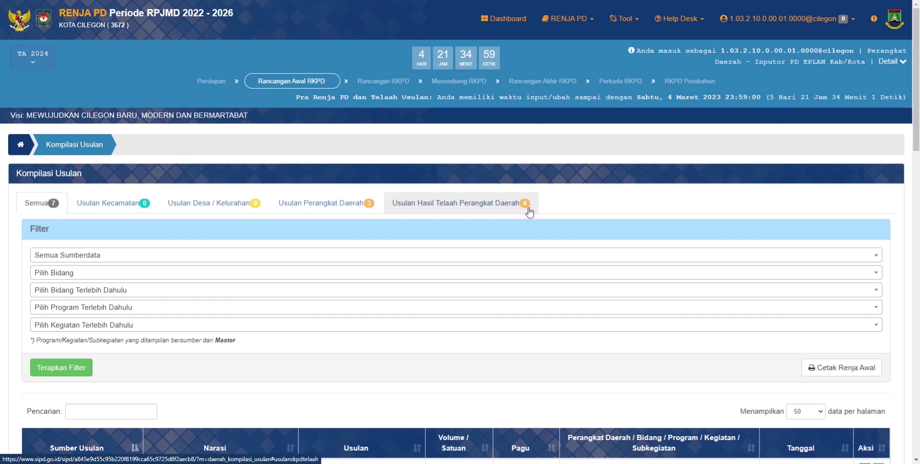
{"action": "left_click", "coordinate": [585, 28]}
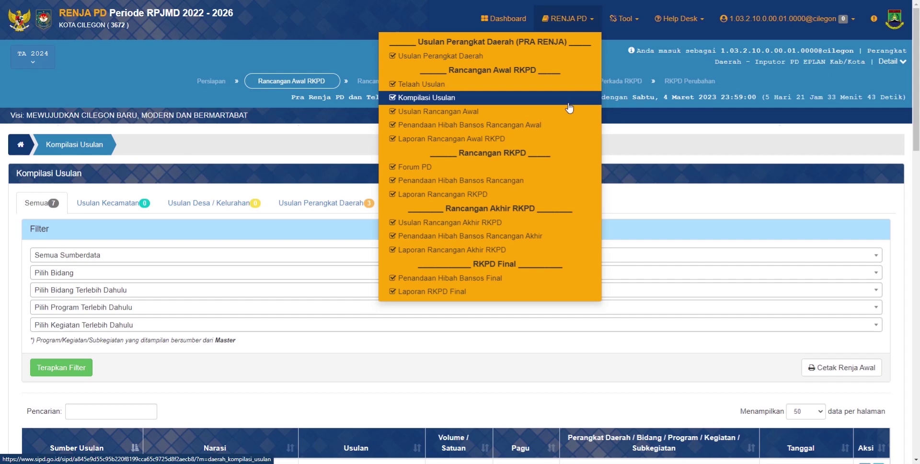
{"action": "left_click", "coordinate": [737, 171]}
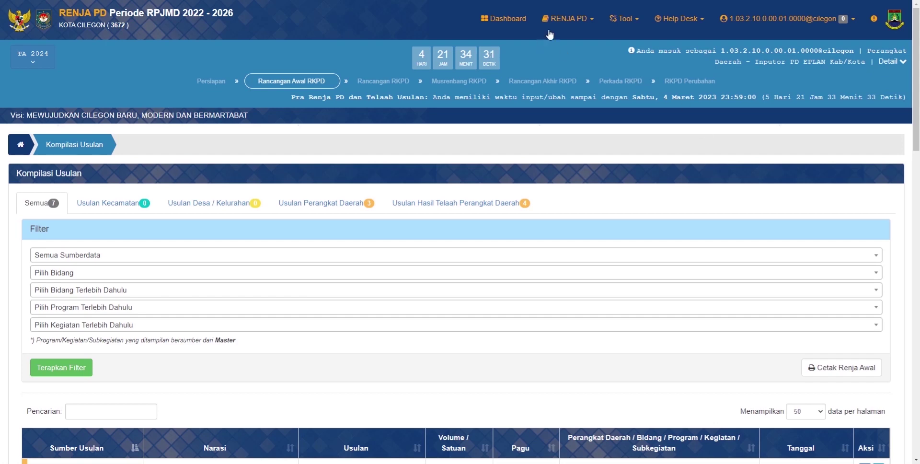
Return to the Usulan Rancangan Awal page of the Rancangan Awal RKPD stage
{"action": "left_click", "coordinate": [568, 18]}
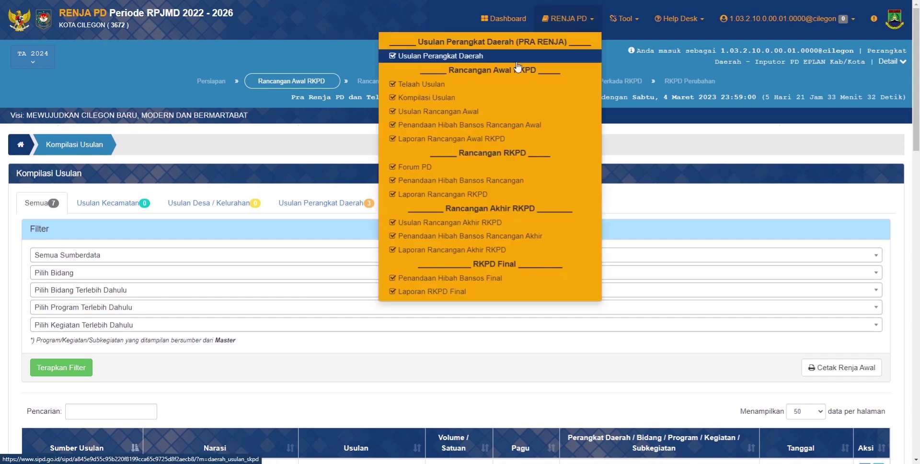
{"action": "left_click", "coordinate": [481, 112]}
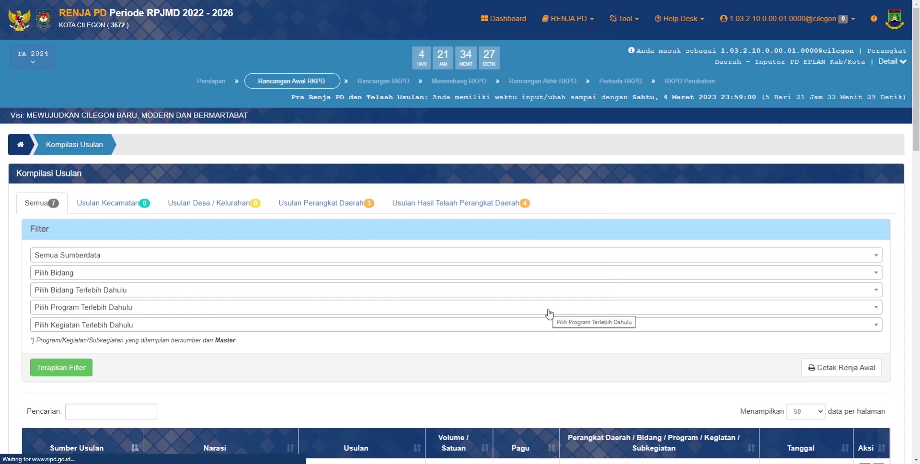
Open Usulan Rancangan Awal and examine the USULANSKPDTELAAH and USULANSKPD totals under Data Sumber Usulan
{"action": "left_click", "coordinate": [568, 18]}
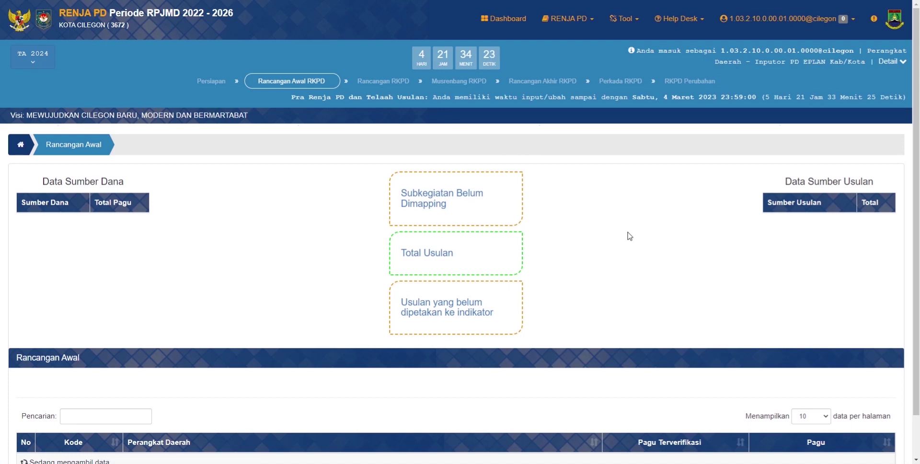
{"action": "scroll", "coordinate": [629, 236], "scroll_direction": "down", "scroll_amount": 1}
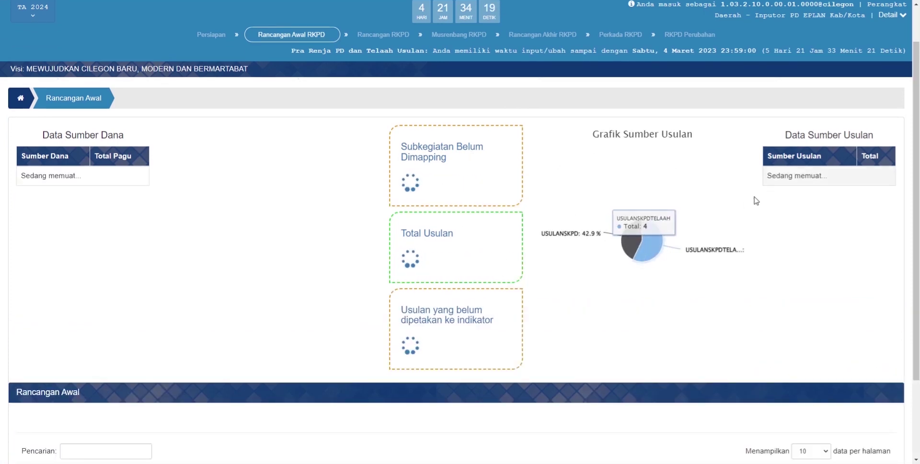
{"action": "scroll", "coordinate": [520, 189], "scroll_direction": "down", "scroll_amount": 3}
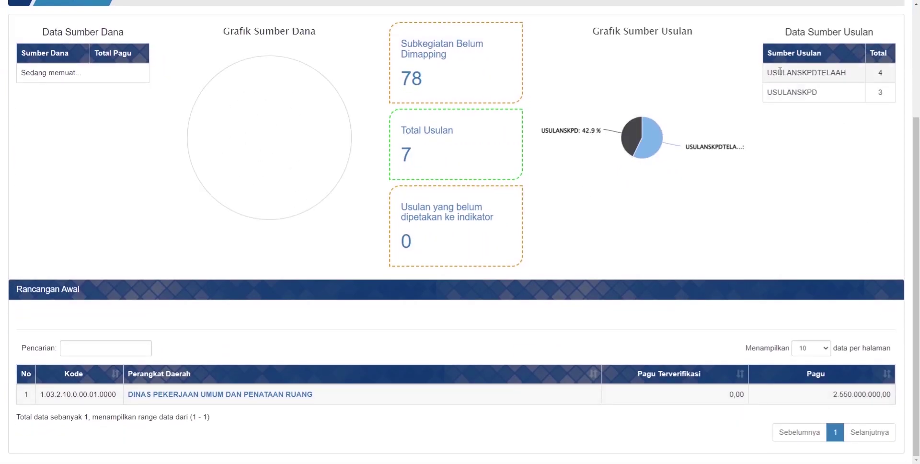
{"action": "left_click_drag", "start_coordinate": [766, 72], "coordinate": [884, 74]}
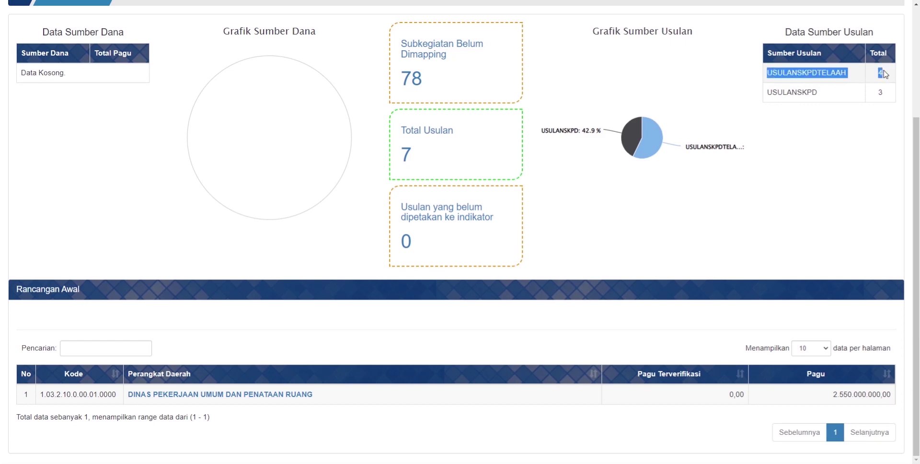
{"action": "left_click_drag", "start_coordinate": [767, 92], "coordinate": [885, 97]}
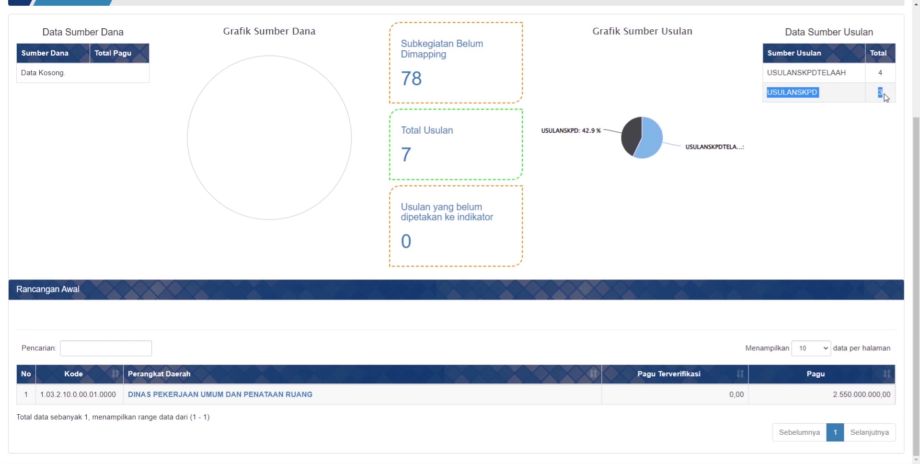
{"action": "left_click", "coordinate": [870, 177]}
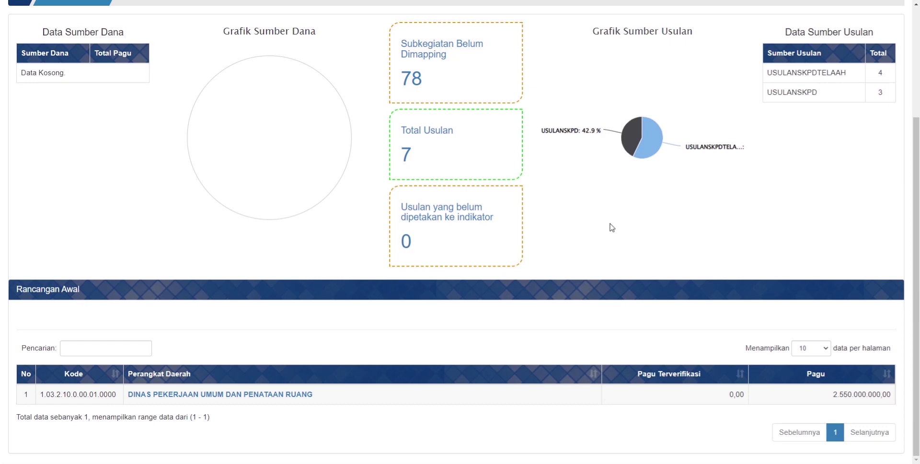
Open DINAS PEKERJAAN UMUM DAN PENATAAN RUANG and review its Bidang list with Total Pagu and the proposal summary
{"action": "left_click", "coordinate": [232, 394]}
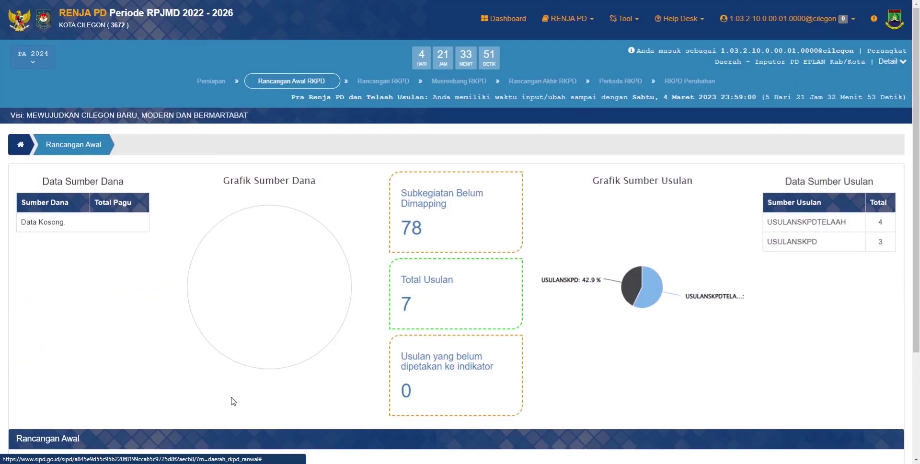
{"action": "scroll", "coordinate": [106, 443], "scroll_direction": "down", "scroll_amount": 1}
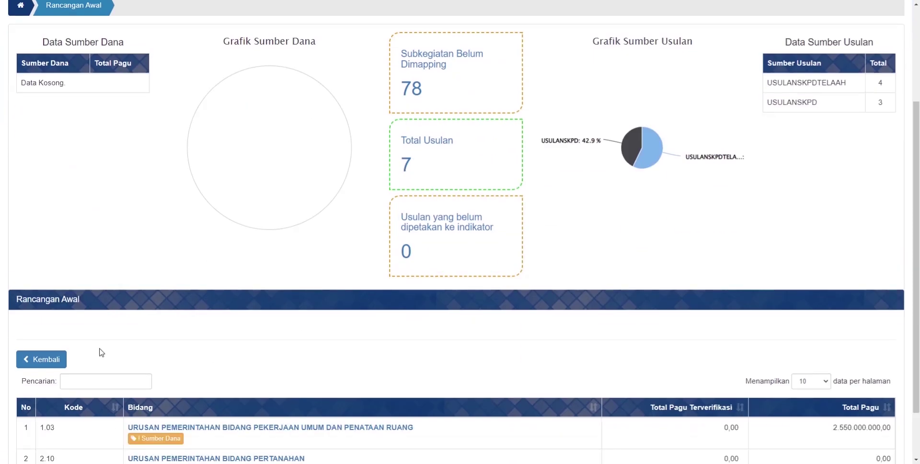
{"action": "scroll", "coordinate": [207, 349], "scroll_direction": "down", "scroll_amount": 2}
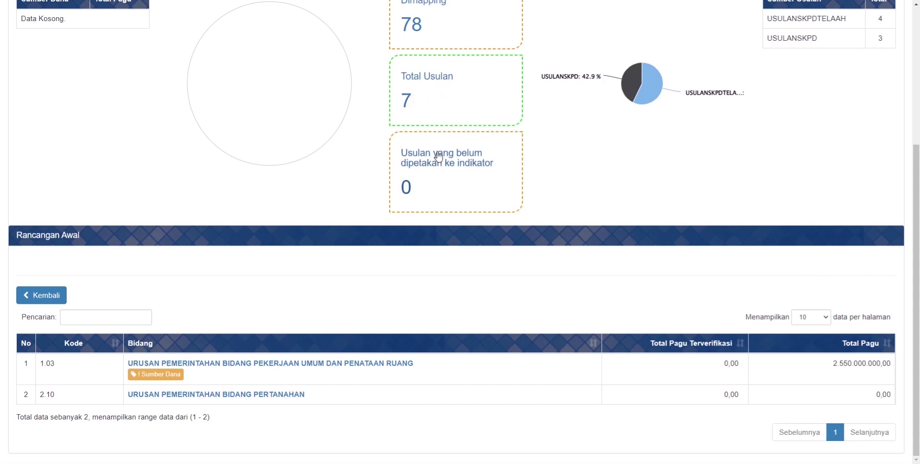
{"action": "scroll", "coordinate": [448, 119], "scroll_direction": "up", "scroll_amount": 3}
{"action": "scroll", "coordinate": [199, 343], "scroll_direction": "down", "scroll_amount": 3}
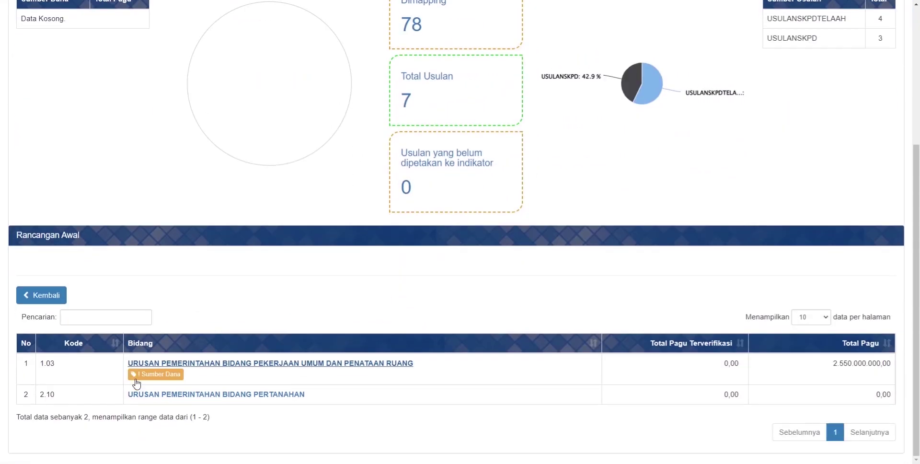
Open bidang 1.03 PEKERJAAN UMUM DAN PENATAAN RUANG and examine its programs, their Total Pagu and the proposal sources
{"action": "left_click", "coordinate": [222, 363]}
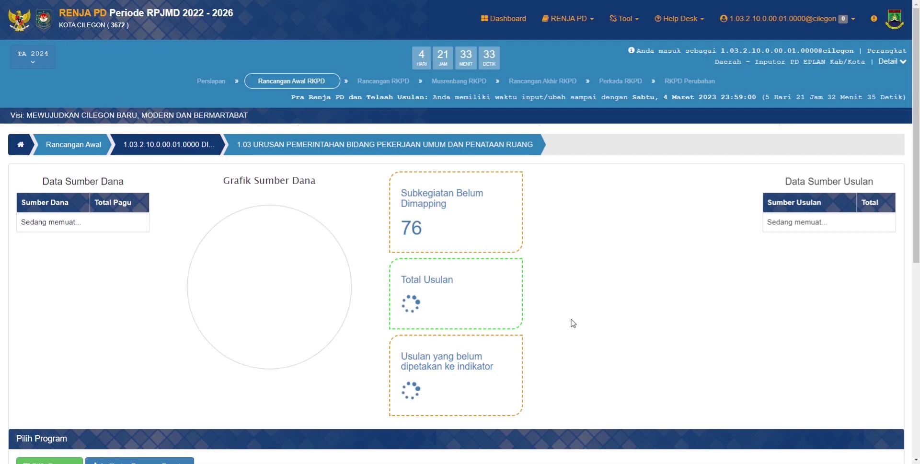
{"action": "scroll", "coordinate": [581, 331], "scroll_direction": "down", "scroll_amount": 5}
{"action": "scroll", "coordinate": [584, 334], "scroll_direction": "down", "scroll_amount": 2}
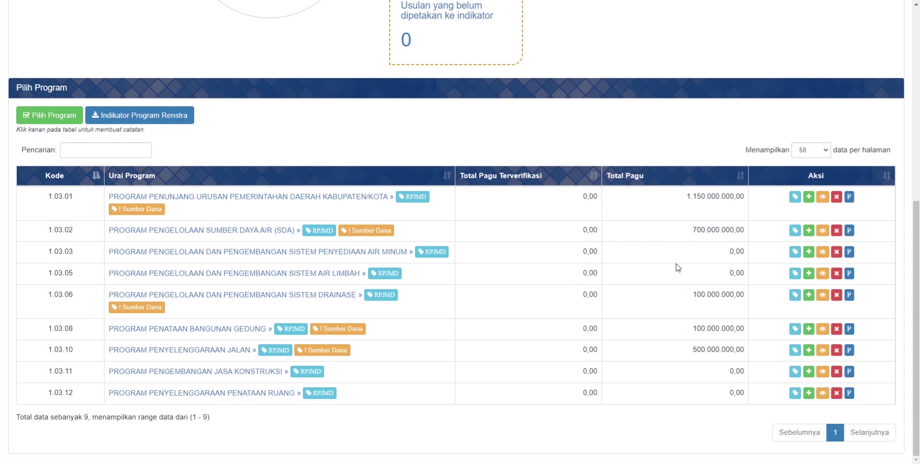
{"action": "scroll", "coordinate": [582, 221], "scroll_direction": "up", "scroll_amount": 4}
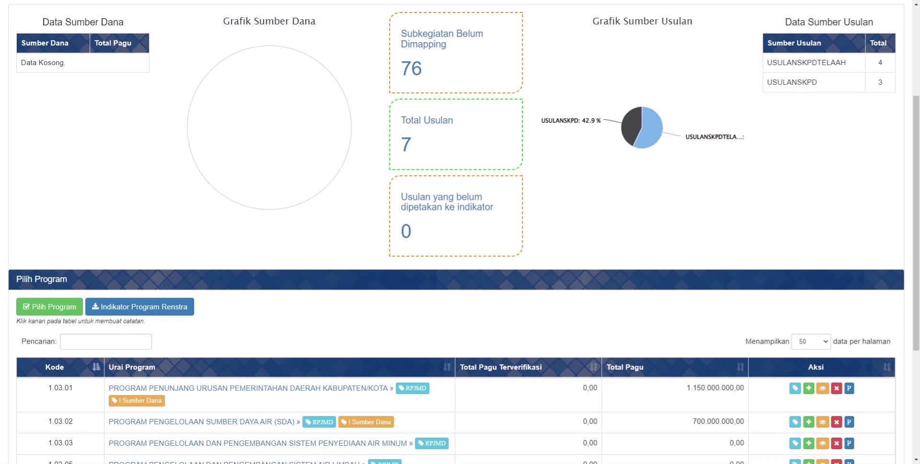
{"action": "left_click_drag", "start_coordinate": [773, 82], "coordinate": [826, 86]}
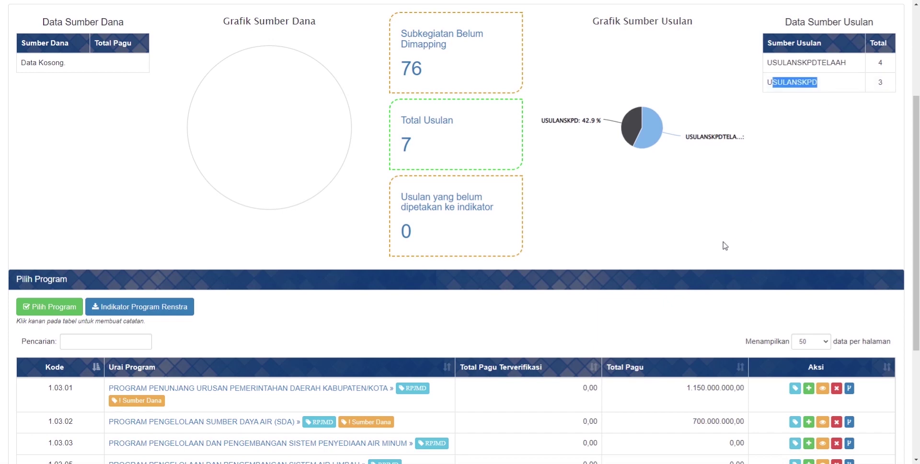
{"action": "scroll", "coordinate": [725, 245], "scroll_direction": "down", "scroll_amount": 3}
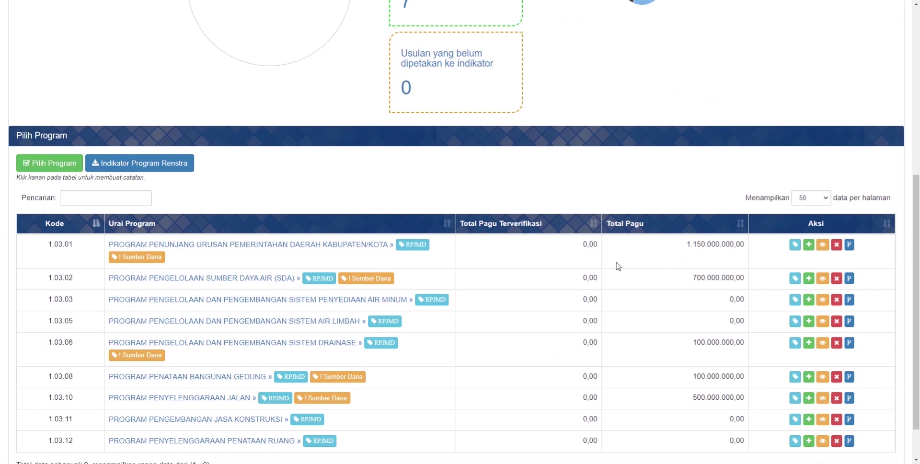
{"action": "scroll", "coordinate": [547, 259], "scroll_direction": "down", "scroll_amount": 1}
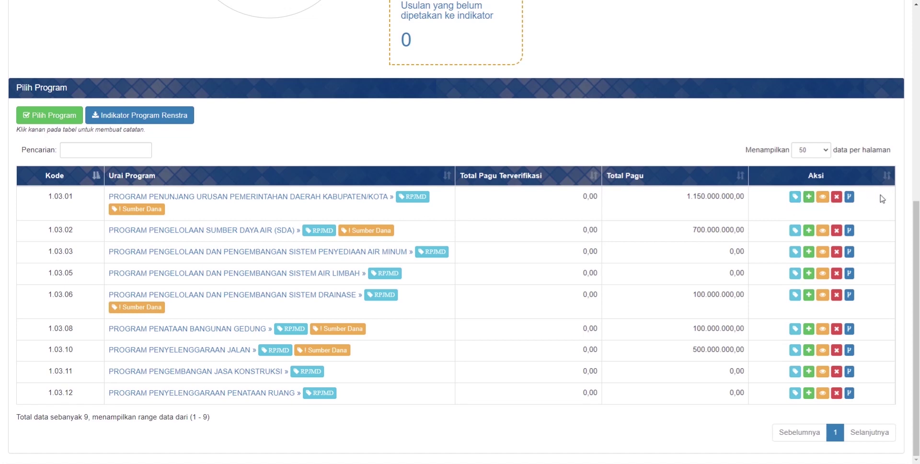
Return to the top level of Rancangan Awal and check the Pagu of DINAS PEKERJAAN UMUM DAN PENATAAN RUANG
{"action": "scroll", "coordinate": [308, 298], "scroll_direction": "up", "scroll_amount": 7}
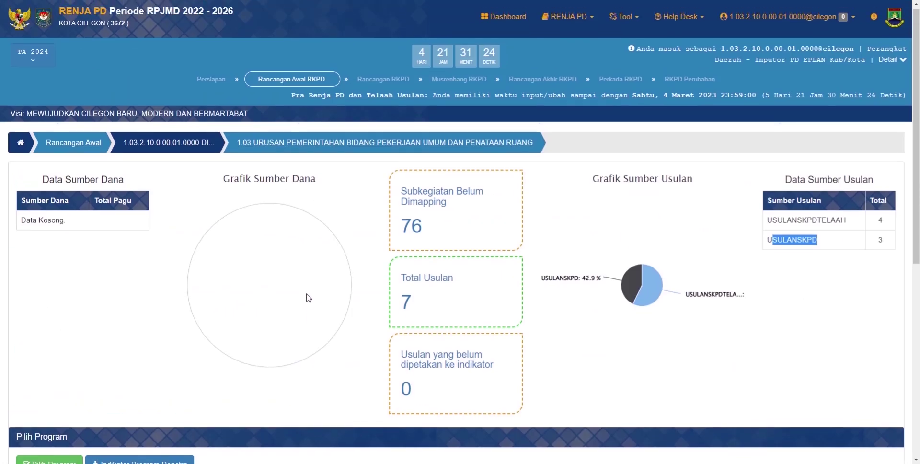
{"action": "left_click", "coordinate": [81, 153]}
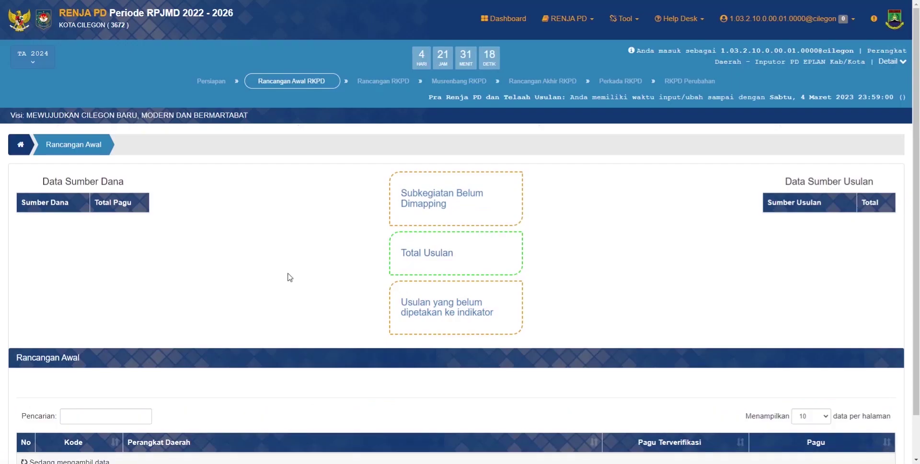
{"action": "scroll", "coordinate": [307, 274], "scroll_direction": "down", "scroll_amount": 1}
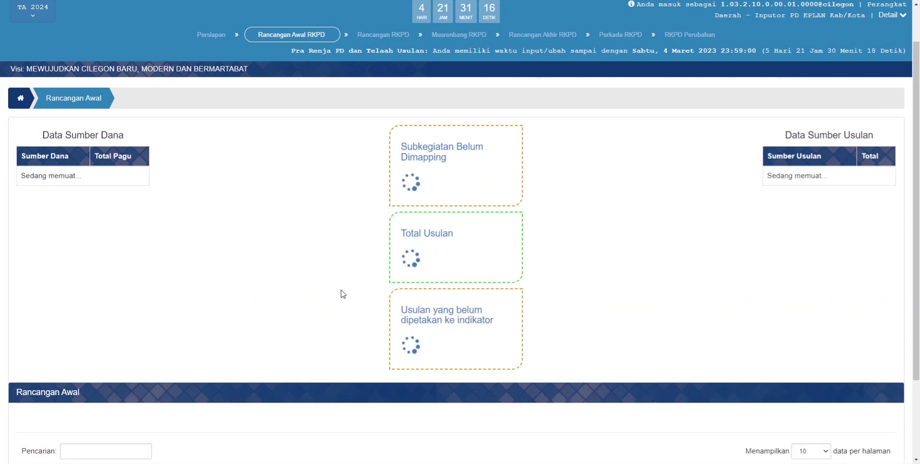
{"action": "scroll", "coordinate": [343, 244], "scroll_direction": "down", "scroll_amount": 2}
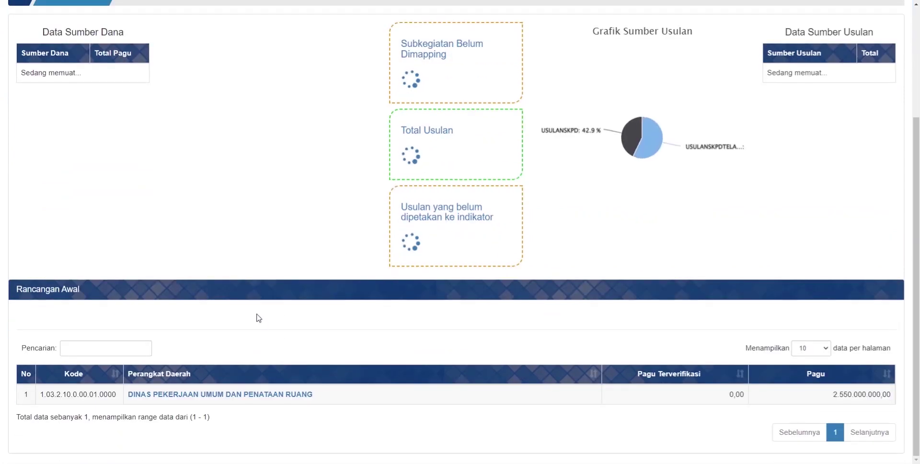
{"action": "scroll", "coordinate": [257, 319], "scroll_direction": "up", "scroll_amount": 3}
{"action": "left_click", "coordinate": [566, 18]}
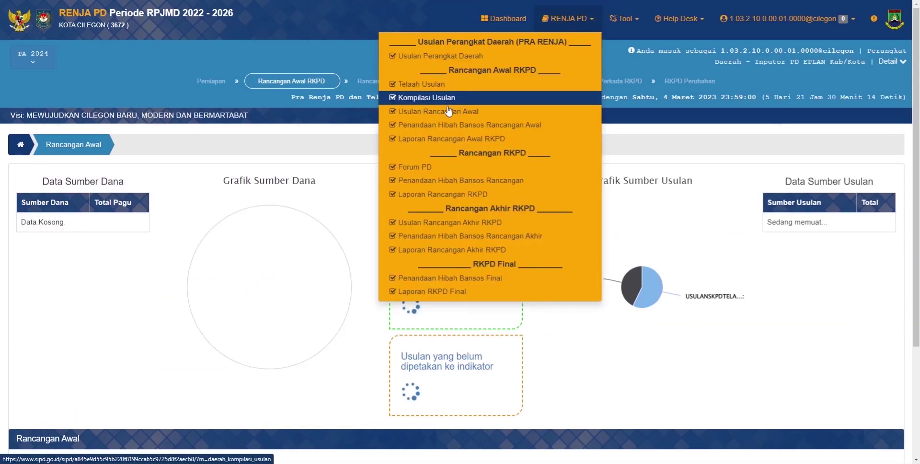
{"action": "scroll", "coordinate": [262, 307], "scroll_direction": "down", "scroll_amount": 1}
{"action": "scroll", "coordinate": [263, 307], "scroll_direction": "down", "scroll_amount": 3}
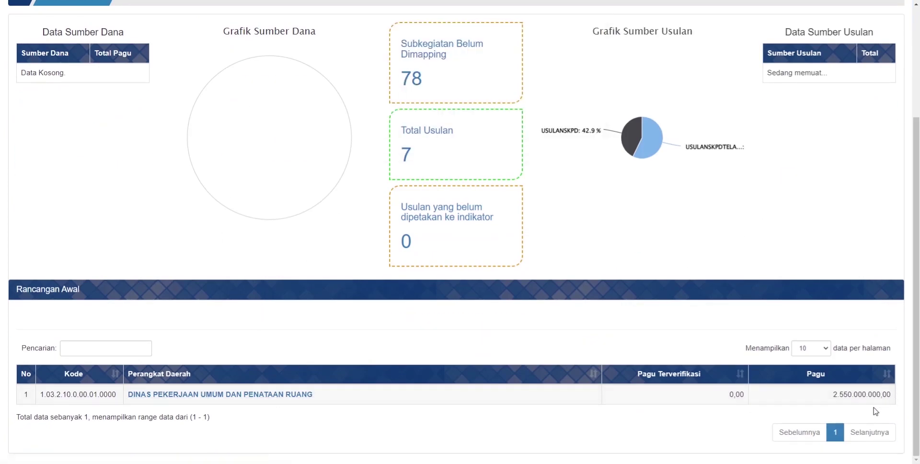
{"action": "left_click_drag", "start_coordinate": [831, 398], "coordinate": [887, 396]}
{"action": "left_click", "coordinate": [355, 426]}
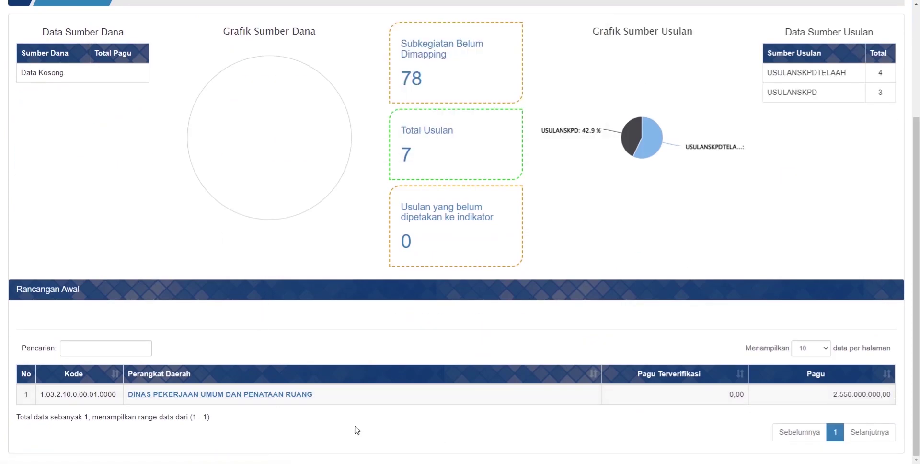
Reopen the program list of bidang 1.03 under DINAS PEKERJAAN UMUM DAN PENATAAN RUANG
{"action": "left_click", "coordinate": [296, 394]}
{"action": "scroll", "coordinate": [299, 390], "scroll_direction": "down", "scroll_amount": 3}
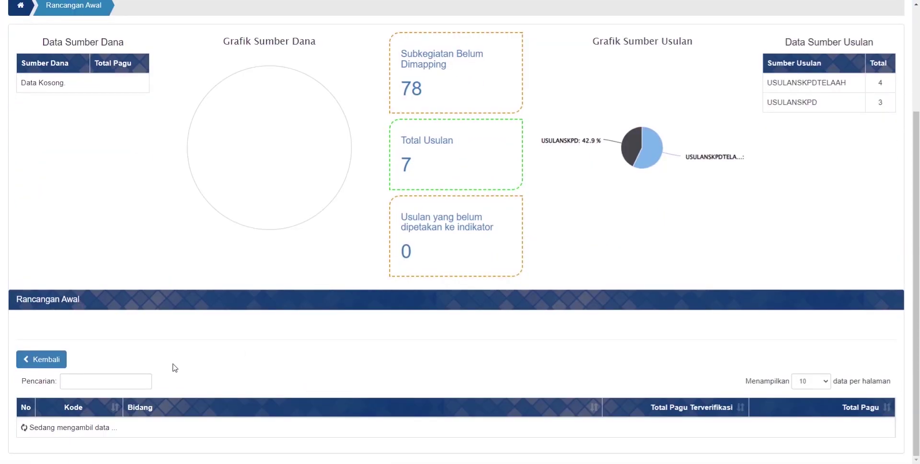
{"action": "scroll", "coordinate": [226, 380], "scroll_direction": "down", "scroll_amount": 2}
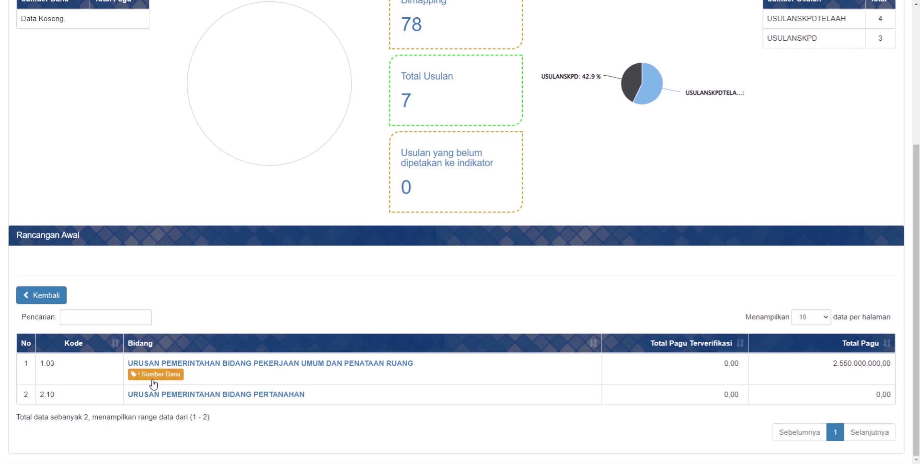
{"action": "left_click", "coordinate": [246, 364]}
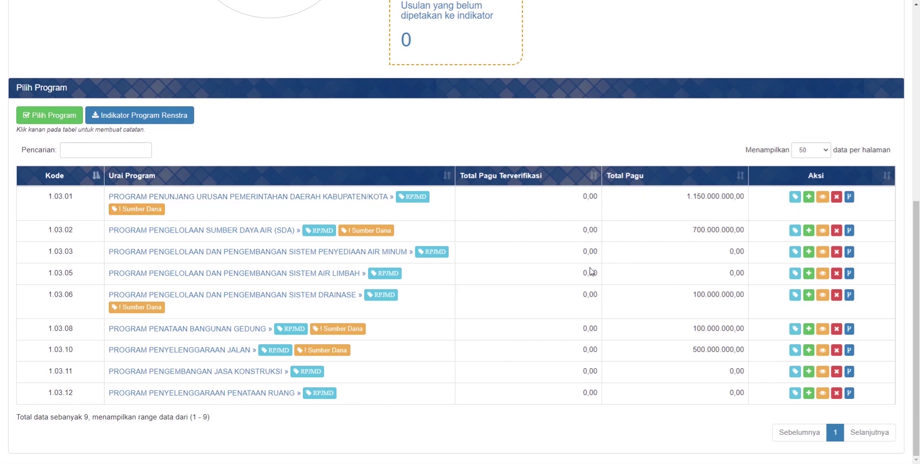
Tag program 1.03.01 with Prioritas Daerah "1 Meningkatkan Kualitas Layanan Pemerintahan" and save the tag
{"action": "left_click", "coordinate": [794, 198]}
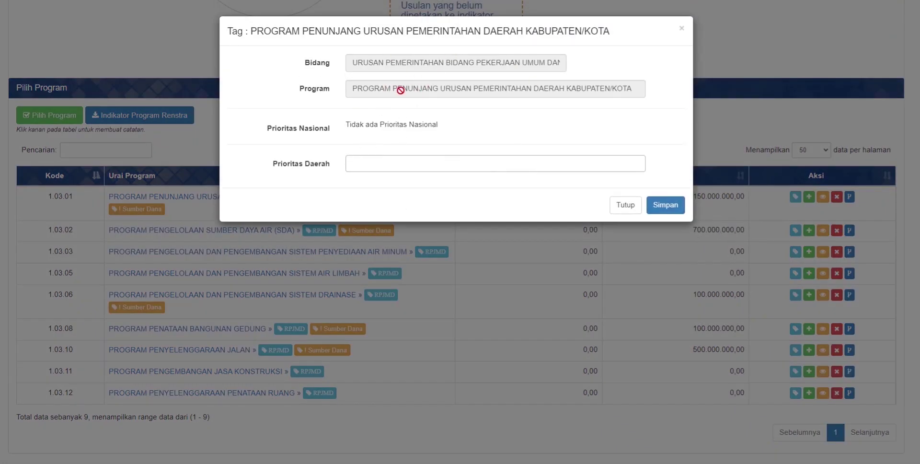
{"action": "left_click", "coordinate": [394, 162]}
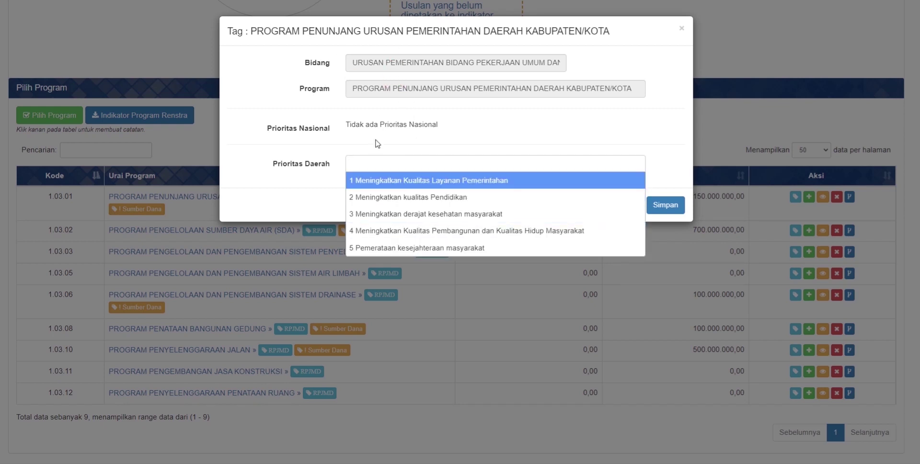
{"action": "left_click", "coordinate": [386, 182]}
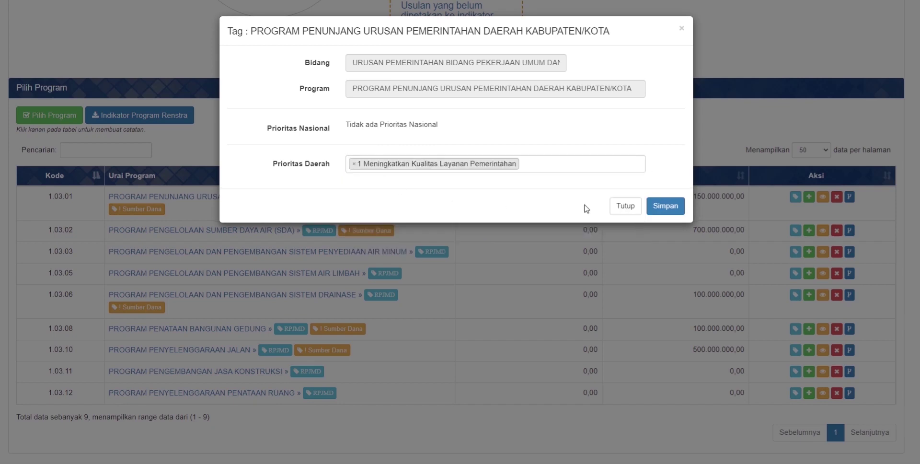
{"action": "left_click", "coordinate": [664, 207]}
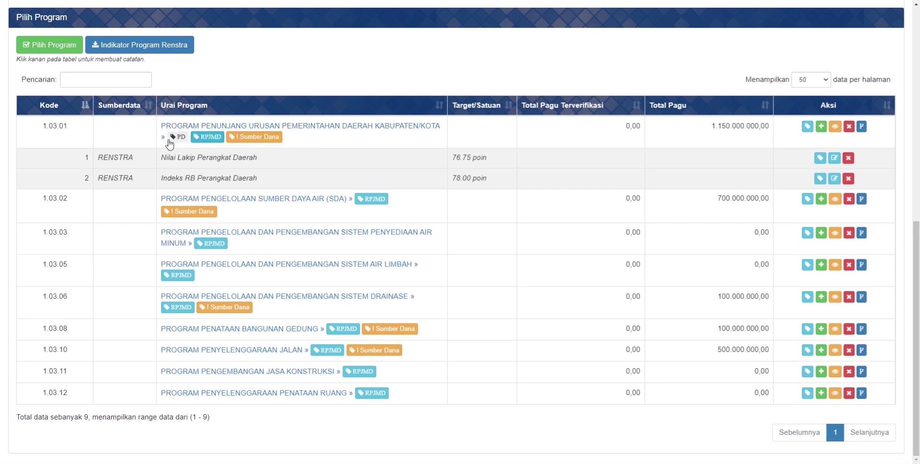
Examine the RENSTRA indicators of program 1.03.01, Nilai Lakip and Indeks RB Perangkat Daerah, with their targets
{"action": "mouse_move", "coordinate": [206, 139]}
{"action": "left_click_drag", "start_coordinate": [74, 163], "coordinate": [509, 184]}
{"action": "left_click", "coordinate": [561, 181]}
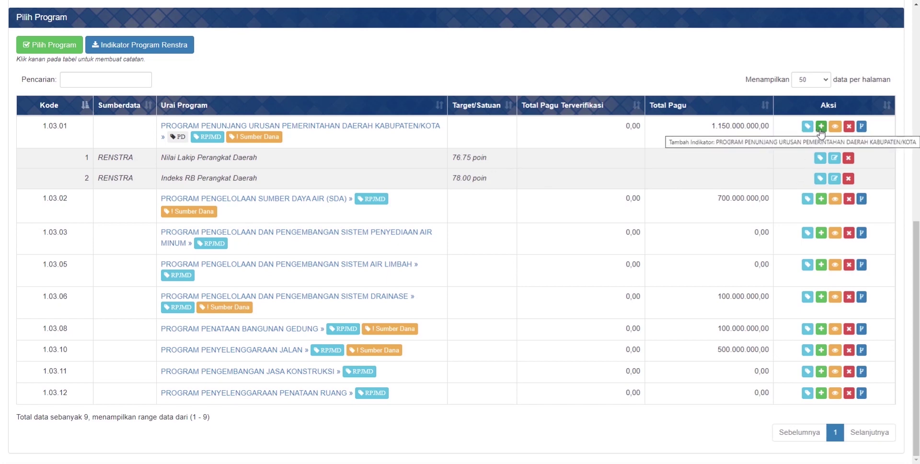
{"action": "left_click", "coordinate": [834, 127]}
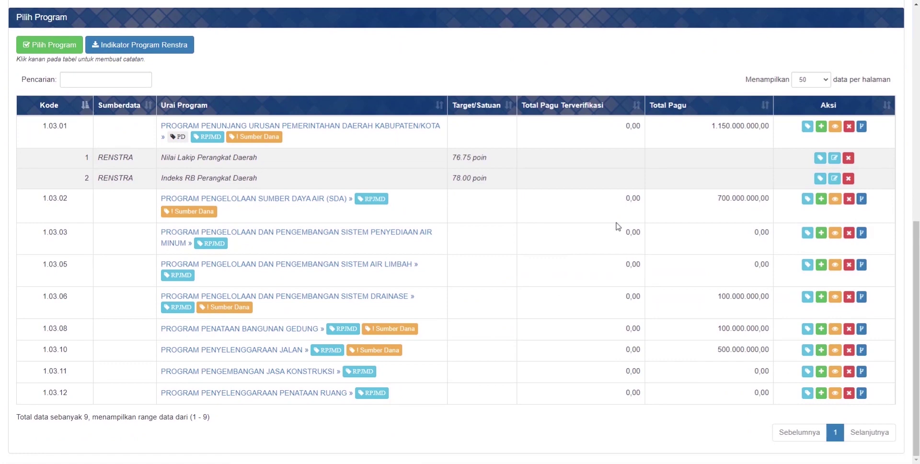
Open the indicator-to-kegiatan mapping of program 1.03.01 and review its activities from 1.03.01.2.01 to 1.03.01.2.09
{"action": "left_click", "coordinate": [861, 127]}
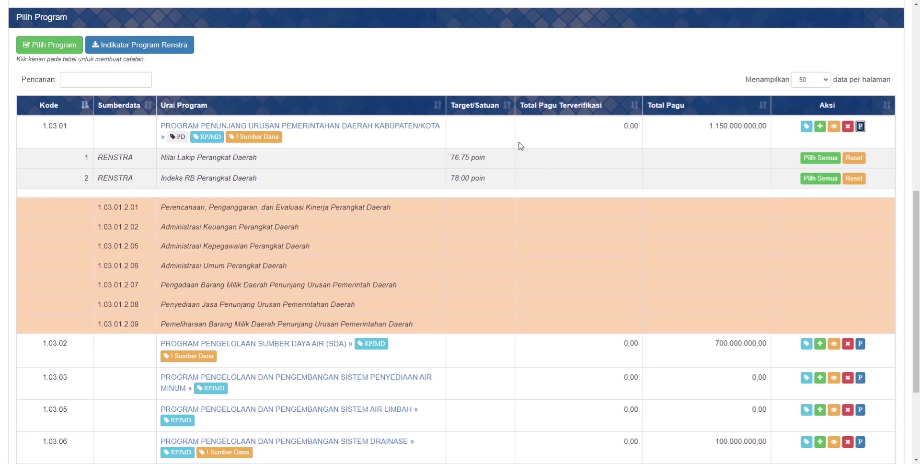
{"action": "scroll", "coordinate": [272, 223], "scroll_direction": "down", "scroll_amount": 2}
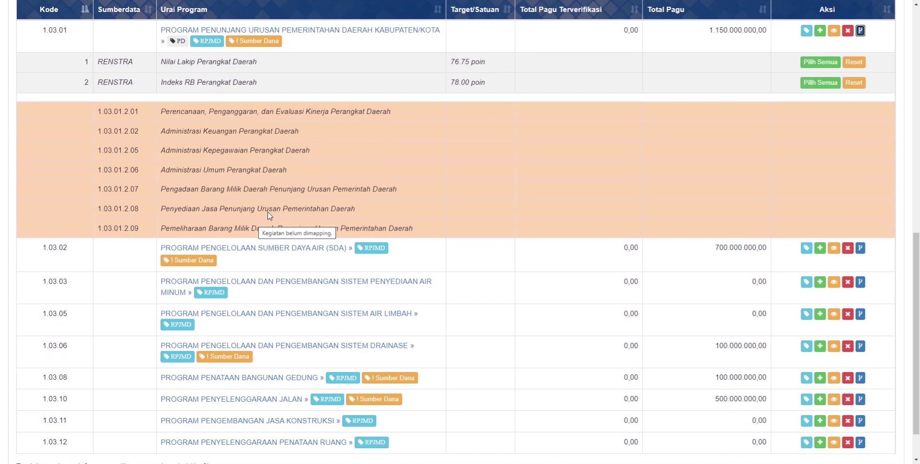
{"action": "scroll", "coordinate": [225, 159], "scroll_direction": "up", "scroll_amount": 1}
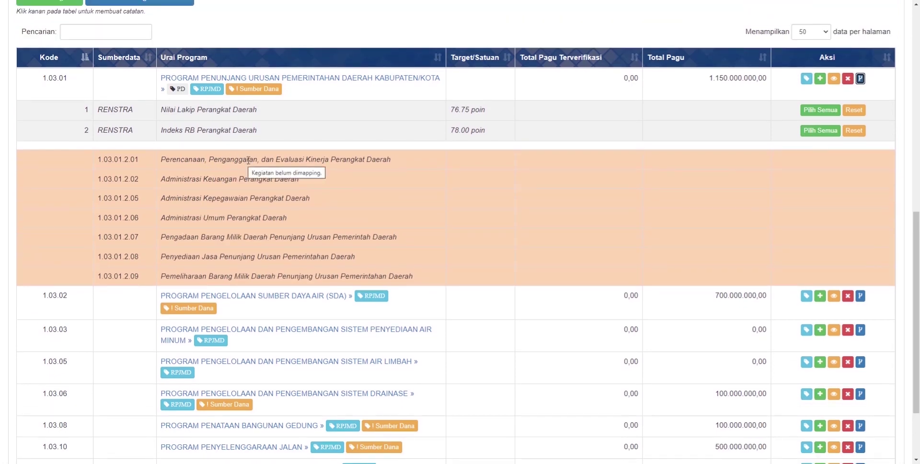
Map activities 1.03.01.2.01 and 1.03.01.2.02 to indicator Nilai Lakip Perangkat Daerah, and activities 1.03.01.2.05 to 1.03.01.2.09 to Indeks RB Perangkat Daerah
{"action": "left_click_drag", "start_coordinate": [336, 161], "coordinate": [333, 126]}
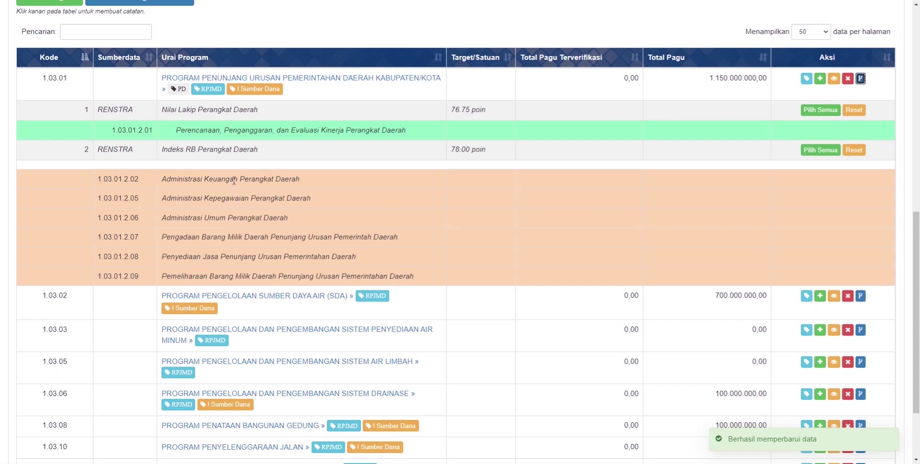
{"action": "left_click_drag", "start_coordinate": [233, 180], "coordinate": [236, 150]}
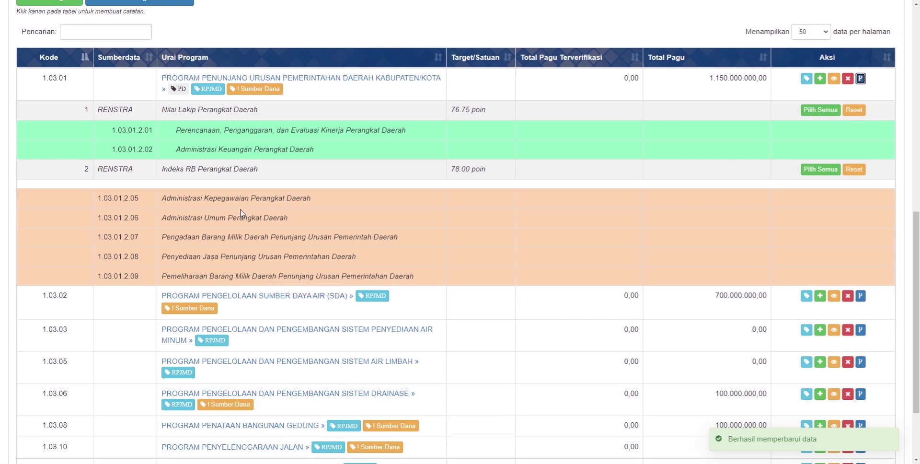
{"action": "left_click_drag", "start_coordinate": [243, 200], "coordinate": [251, 179]}
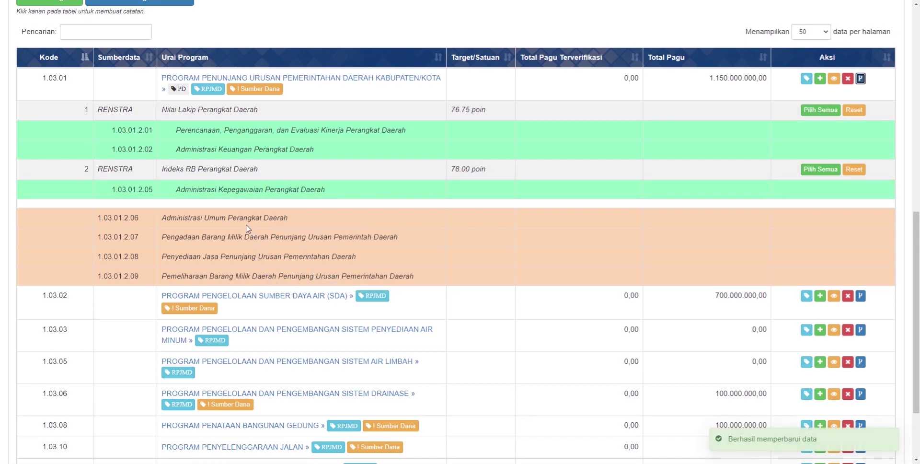
{"action": "left_click_drag", "start_coordinate": [234, 219], "coordinate": [241, 202]}
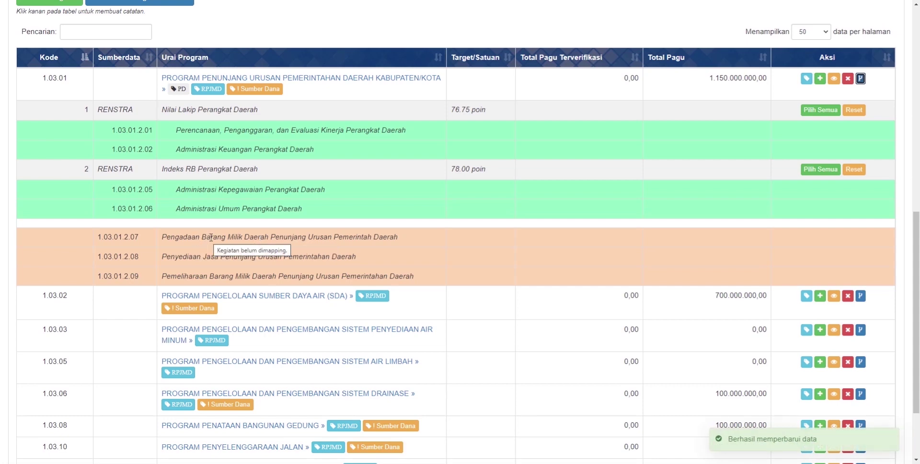
{"action": "left_click_drag", "start_coordinate": [211, 237], "coordinate": [213, 214]}
{"action": "left_click_drag", "start_coordinate": [253, 257], "coordinate": [254, 241]}
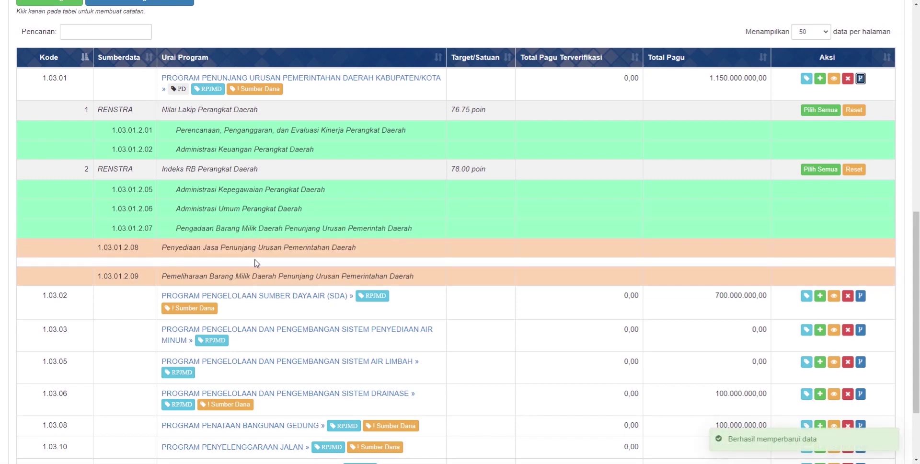
{"action": "left_click_drag", "start_coordinate": [258, 268], "coordinate": [245, 255]}
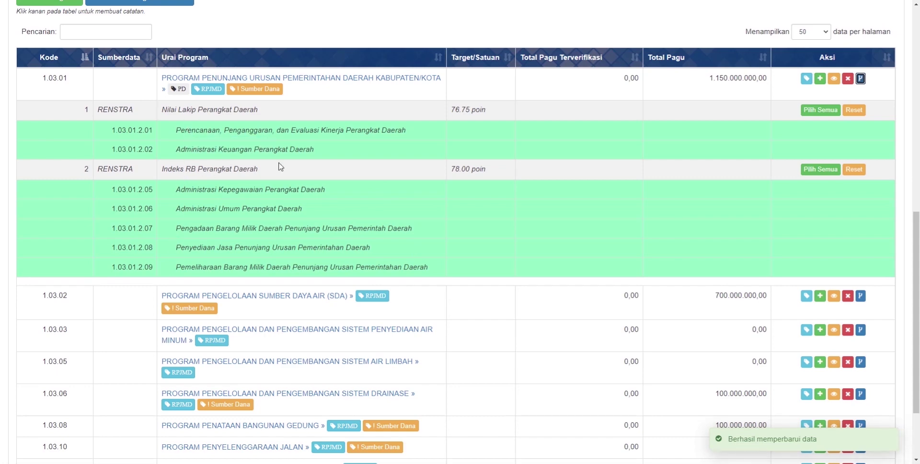
{"action": "scroll", "coordinate": [214, 181], "scroll_direction": "down", "scroll_amount": 2}
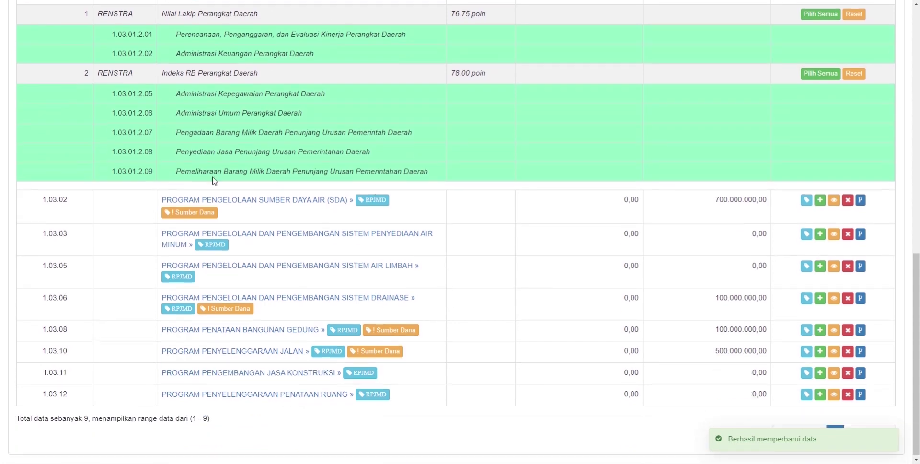
{"action": "scroll", "coordinate": [151, 32], "scroll_direction": "up", "scroll_amount": 2}
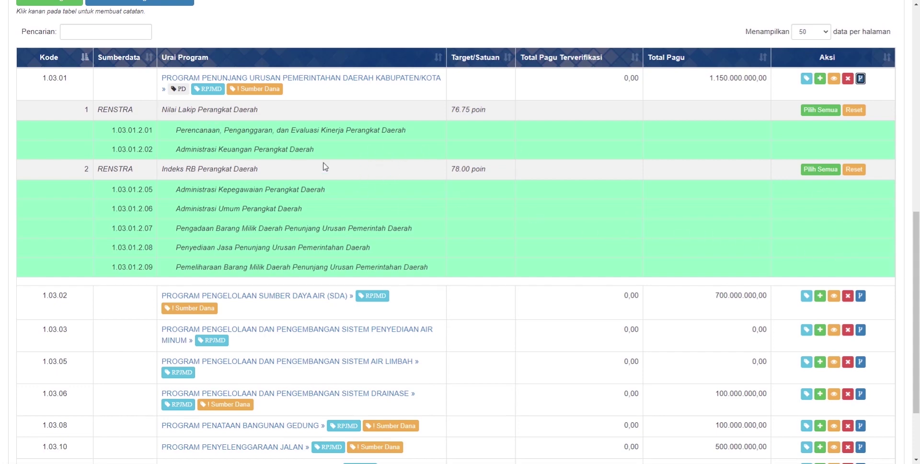
Reset the activity mapping of indicator Nilai Lakip Perangkat Daerah and map activities 1.03.01.2.01 and 1.03.01.2.02 to it again
{"action": "left_click", "coordinate": [857, 111]}
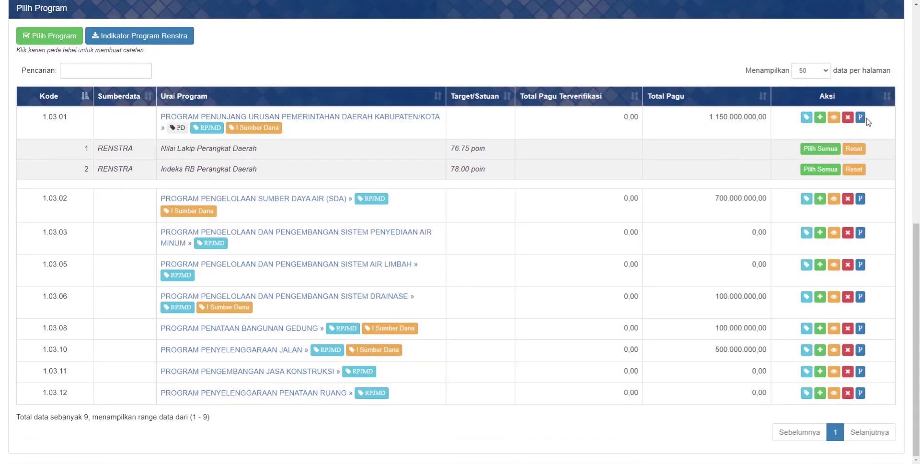
{"action": "left_click", "coordinate": [861, 118]}
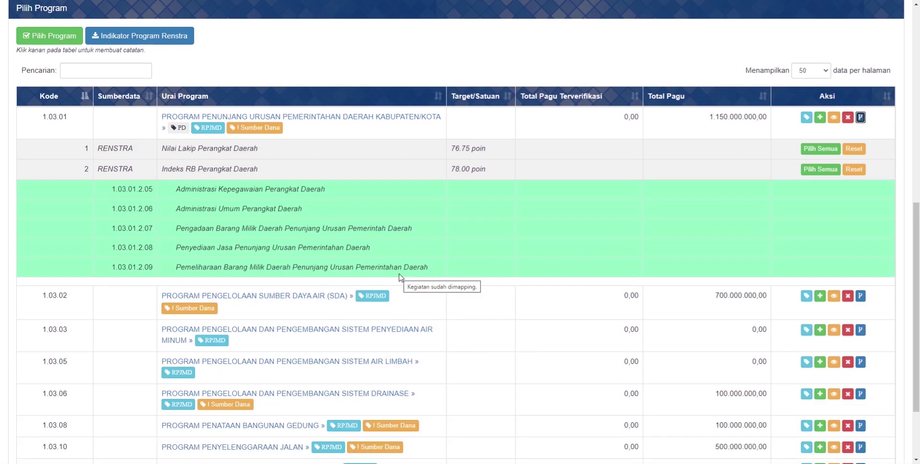
{"action": "scroll", "coordinate": [246, 316], "scroll_direction": "down", "scroll_amount": 2}
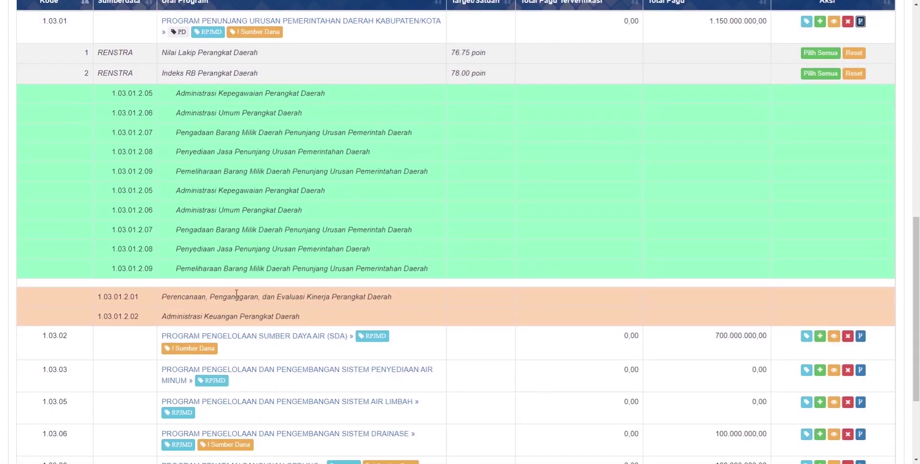
{"action": "scroll", "coordinate": [307, 326], "scroll_direction": "up", "scroll_amount": 1}
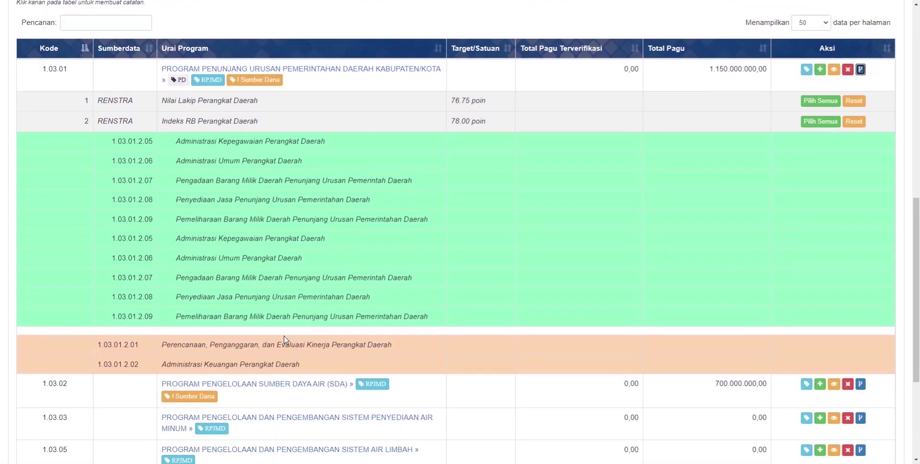
{"action": "left_click_drag", "start_coordinate": [260, 355], "coordinate": [261, 114]}
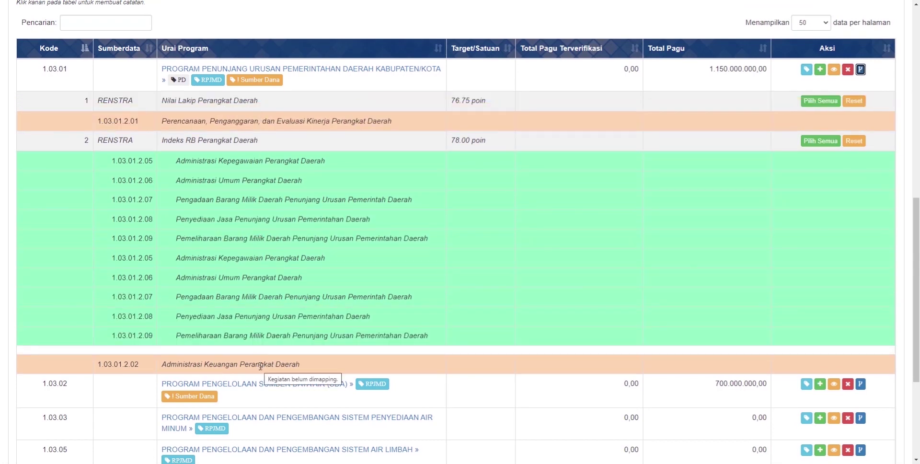
{"action": "left_click_drag", "start_coordinate": [265, 364], "coordinate": [244, 139]}
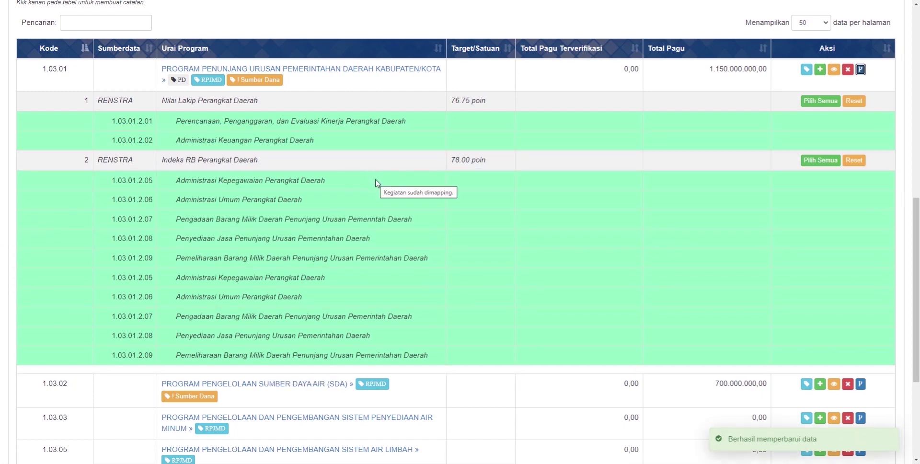
Examine the target and unit of indicator Nilai Lakip Perangkat Daerah in its edit form, and close the form without saving
{"action": "scroll", "coordinate": [375, 188], "scroll_direction": "down", "scroll_amount": 4}
{"action": "scroll", "coordinate": [604, 192], "scroll_direction": "up", "scroll_amount": 6}
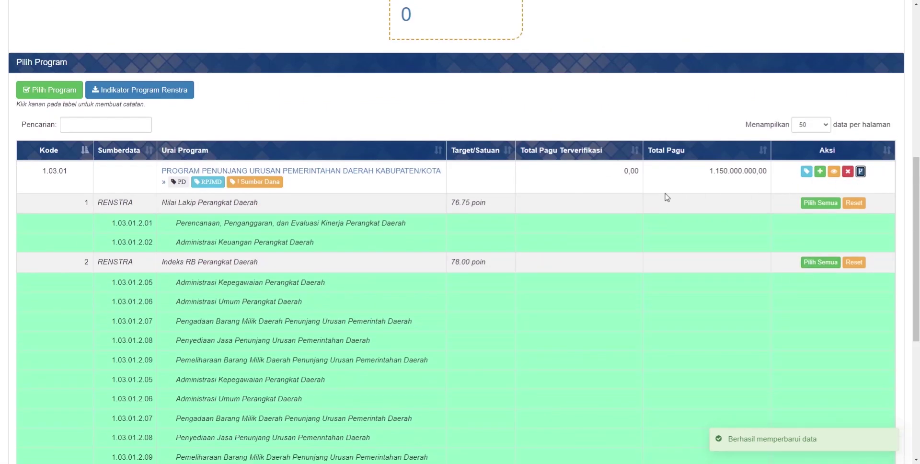
{"action": "left_click", "coordinate": [833, 171]}
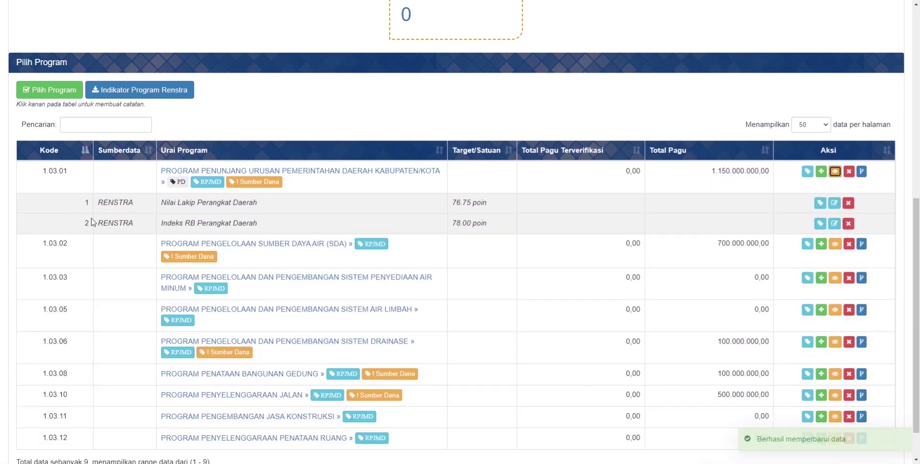
{"action": "left_click", "coordinate": [834, 203]}
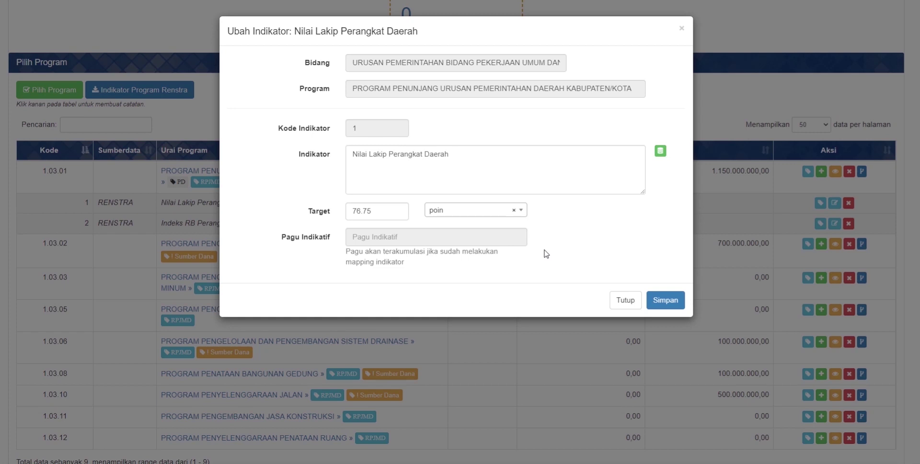
{"action": "left_click_drag", "start_coordinate": [384, 215], "coordinate": [333, 215]}
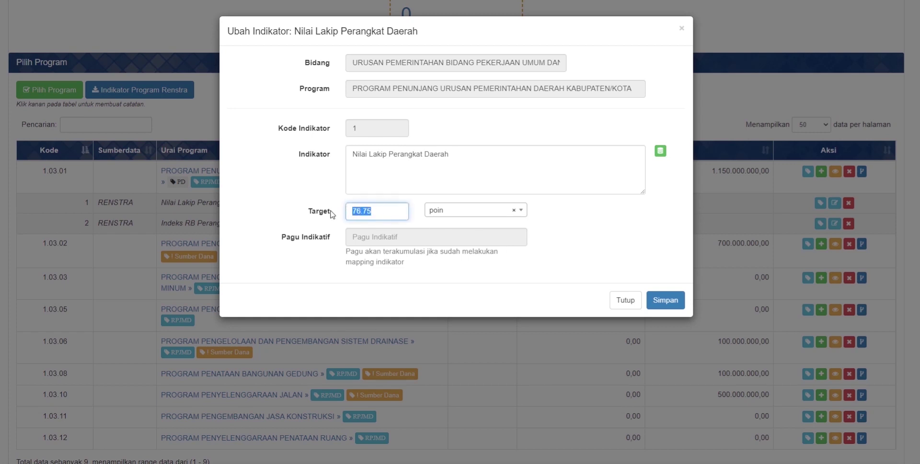
{"action": "left_click", "coordinate": [485, 294]}
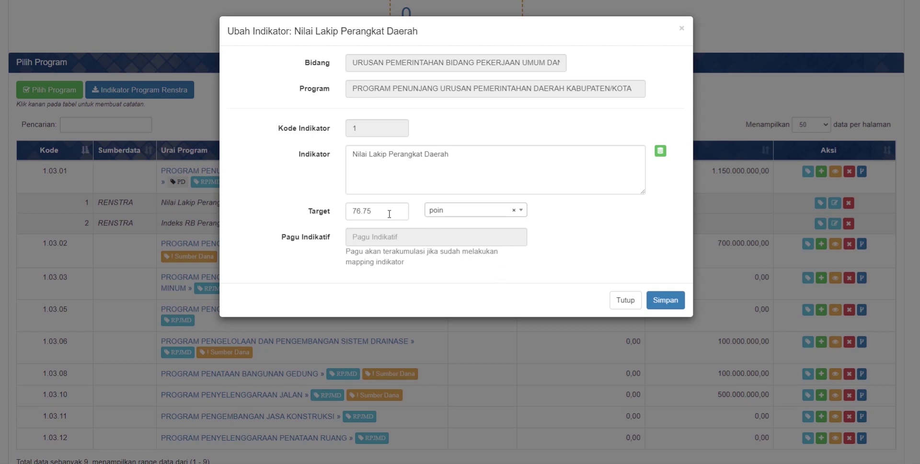
{"action": "left_click_drag", "start_coordinate": [383, 214], "coordinate": [322, 216]}
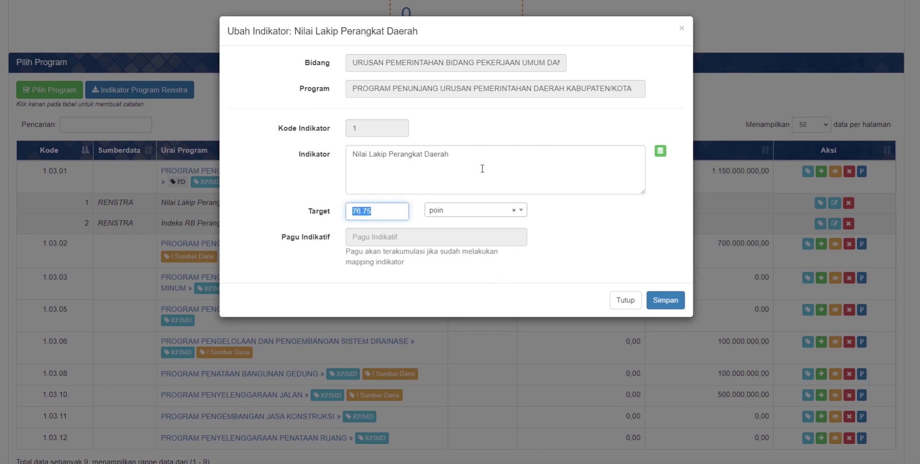
{"action": "left_click", "coordinate": [627, 301]}
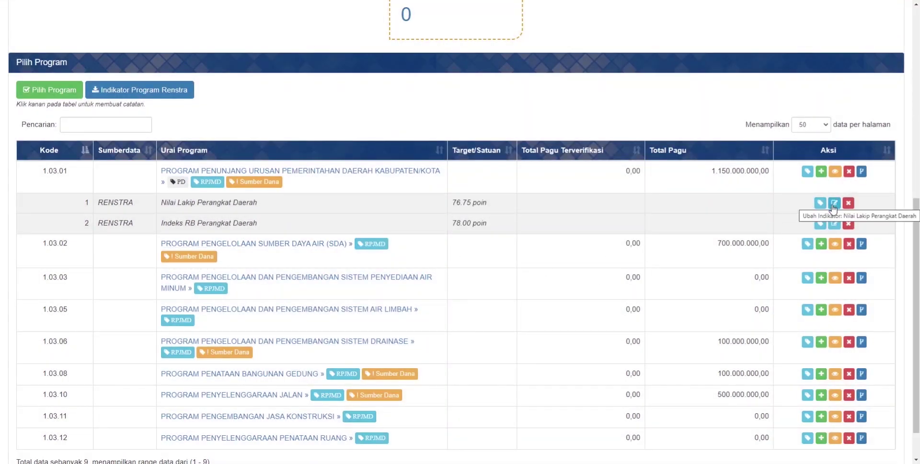
Search the regional sectoral statistics data for "Nilai Lakip" in the tagging form of indicator Nilai Lakip Perangkat Daerah, and close it
{"action": "left_click", "coordinate": [819, 202]}
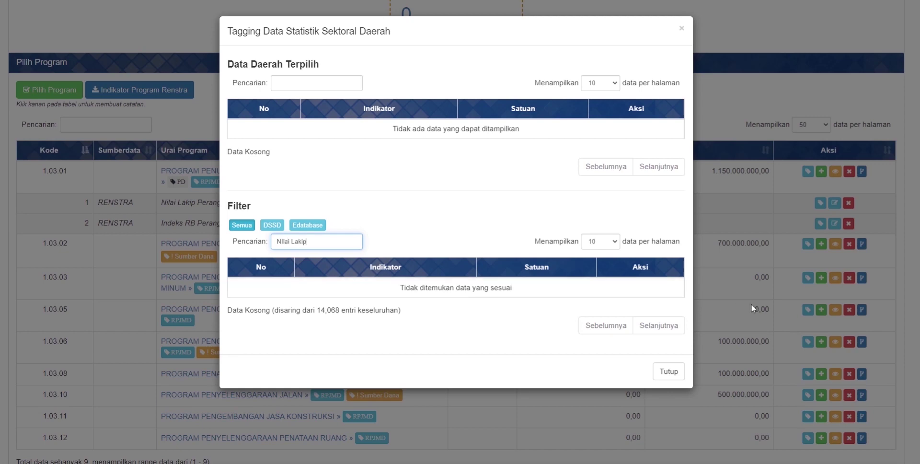
{"action": "left_click", "coordinate": [682, 376]}
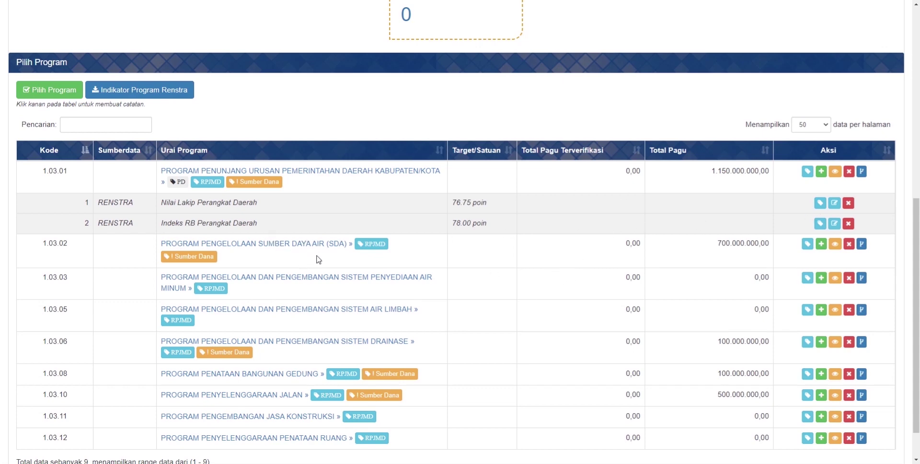
Tag program 1.03.02 Pengelolaan Sumber Daya Air (SDA) with a Prioritas Daerah, save it and check the tags in the program list
{"action": "left_click", "coordinate": [806, 244]}
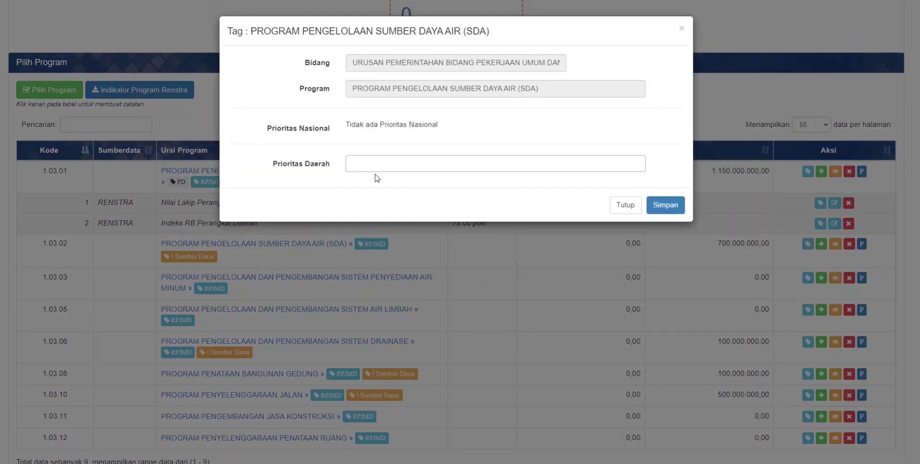
{"action": "left_click", "coordinate": [405, 166]}
{"action": "left_click", "coordinate": [407, 230]}
{"action": "left_click", "coordinate": [665, 206]}
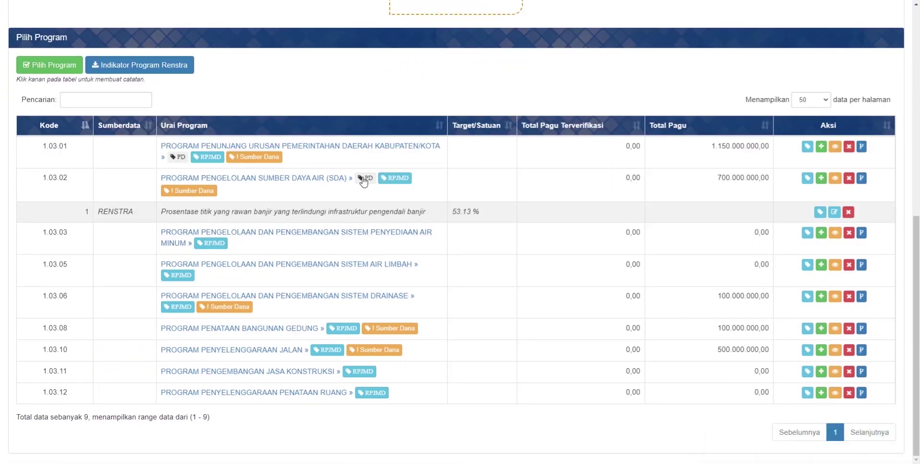
{"action": "mouse_move", "coordinate": [178, 165]}
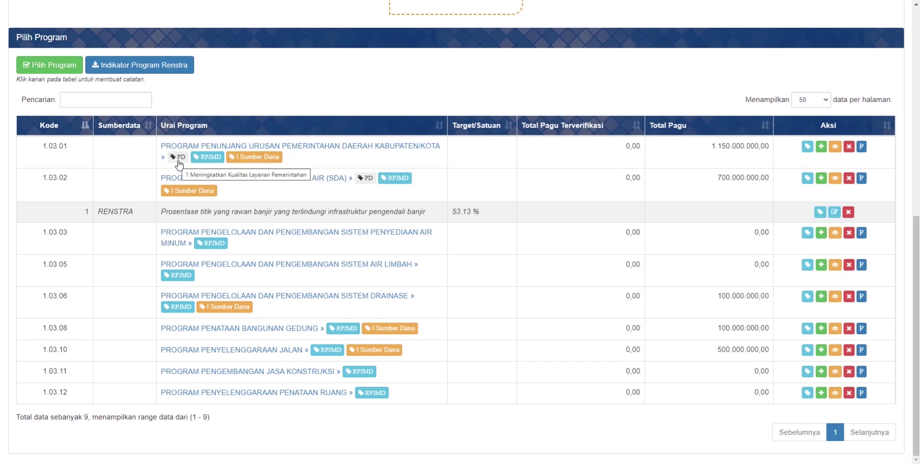
{"action": "mouse_move", "coordinate": [211, 165]}
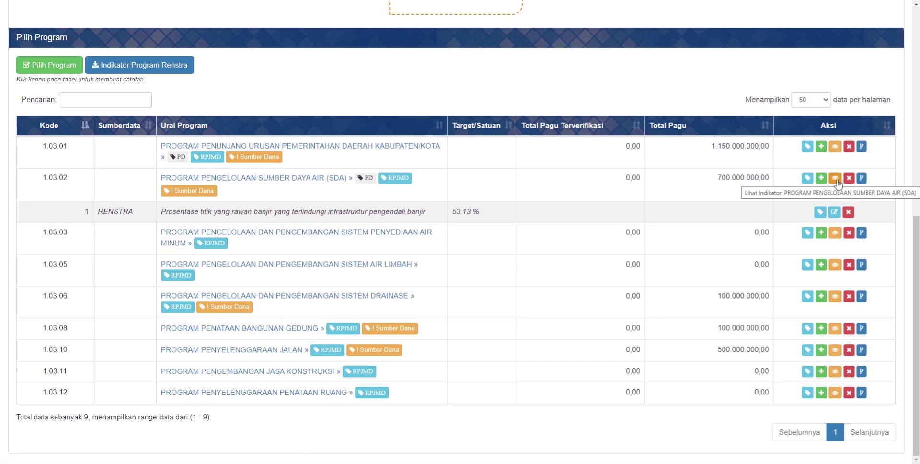
Map activities 1.03.02.2.01 and 1.03.02.2.02 to the flood-protection indicator of program 1.03.02
{"action": "left_click", "coordinate": [860, 178]}
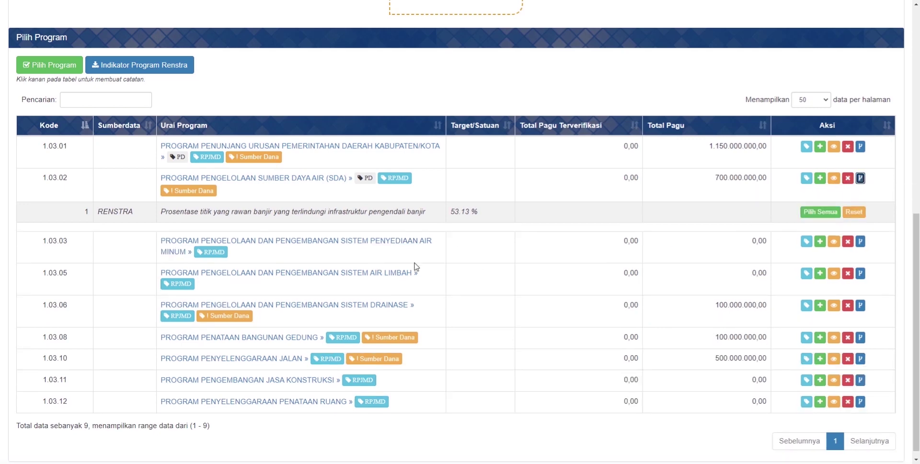
{"action": "left_click_drag", "start_coordinate": [277, 261], "coordinate": [268, 228]}
{"action": "left_click_drag", "start_coordinate": [265, 278], "coordinate": [268, 254]}
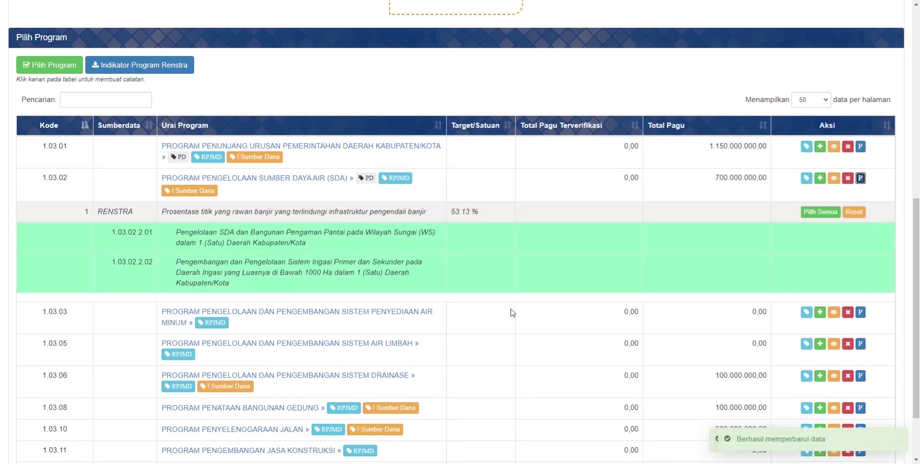
View the tag form of program 1.03.03, close it without saving, and review the program list with its tags
{"action": "left_click", "coordinate": [807, 313]}
{"action": "left_click", "coordinate": [623, 203]}
{"action": "scroll", "coordinate": [210, 342], "scroll_direction": "down", "scroll_amount": 2}
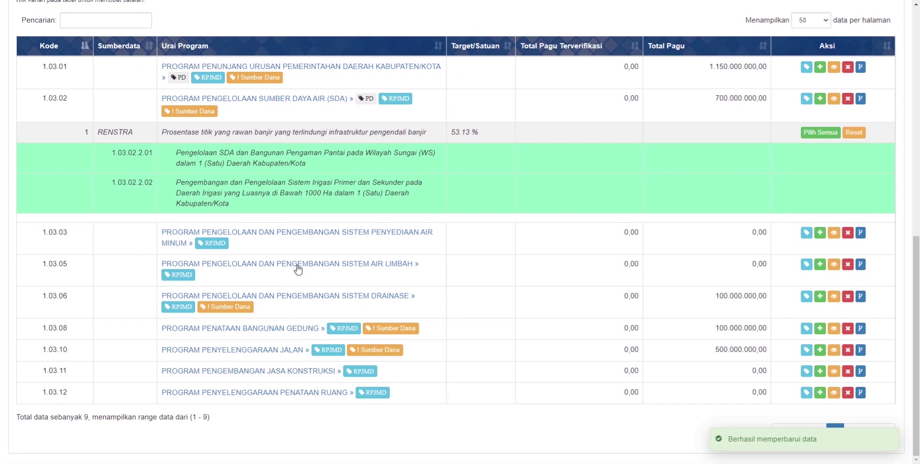
{"action": "scroll", "coordinate": [356, 354], "scroll_direction": "up", "scroll_amount": 5}
{"action": "scroll", "coordinate": [499, 251], "scroll_direction": "down", "scroll_amount": 5}
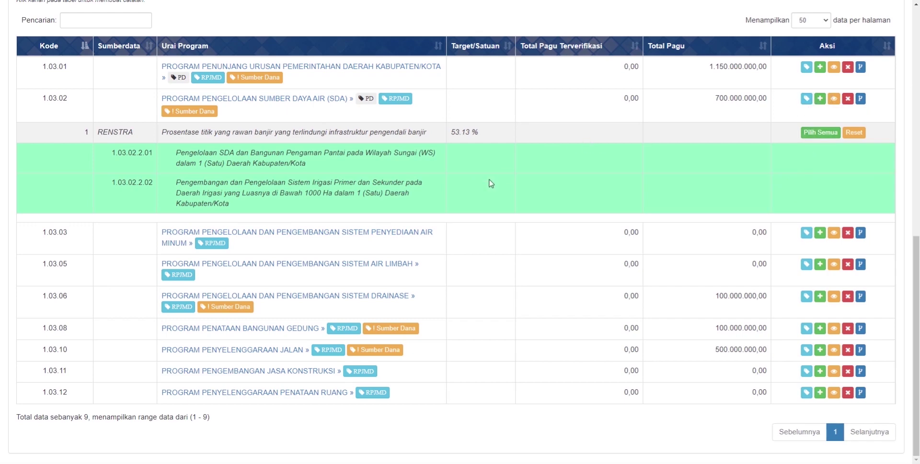
{"action": "scroll", "coordinate": [731, 137], "scroll_direction": "up", "scroll_amount": 2}
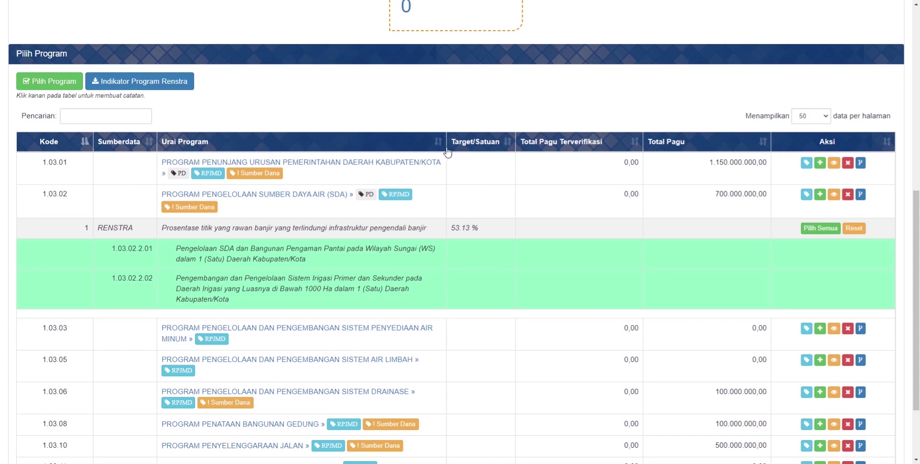
Open program 1.03.01 Penunjang Urusan Pemerintahan Daerah Kabupaten/Kota and bring up its list of activities
{"action": "left_click", "coordinate": [394, 165]}
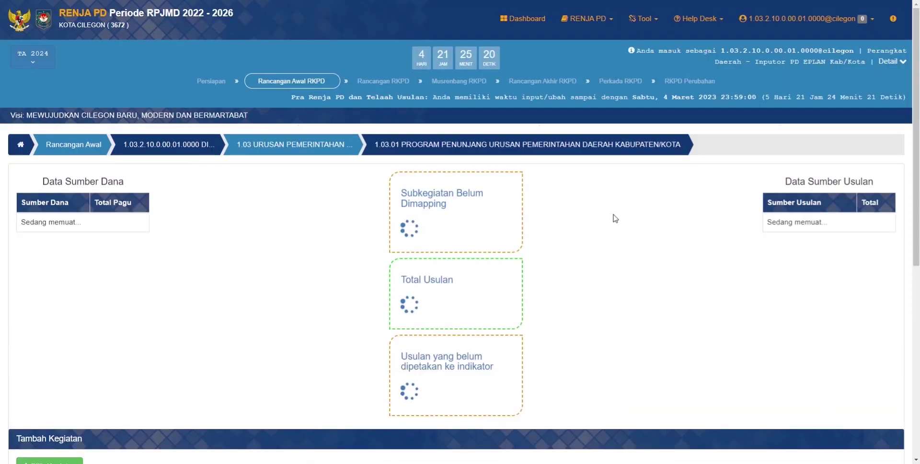
{"action": "scroll", "coordinate": [566, 225], "scroll_direction": "down", "scroll_amount": 4}
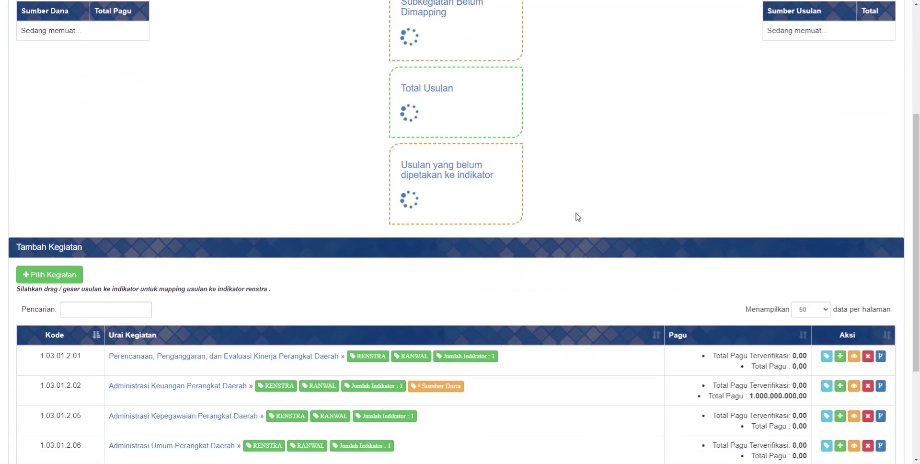
{"action": "scroll", "coordinate": [577, 217], "scroll_direction": "down", "scroll_amount": 3}
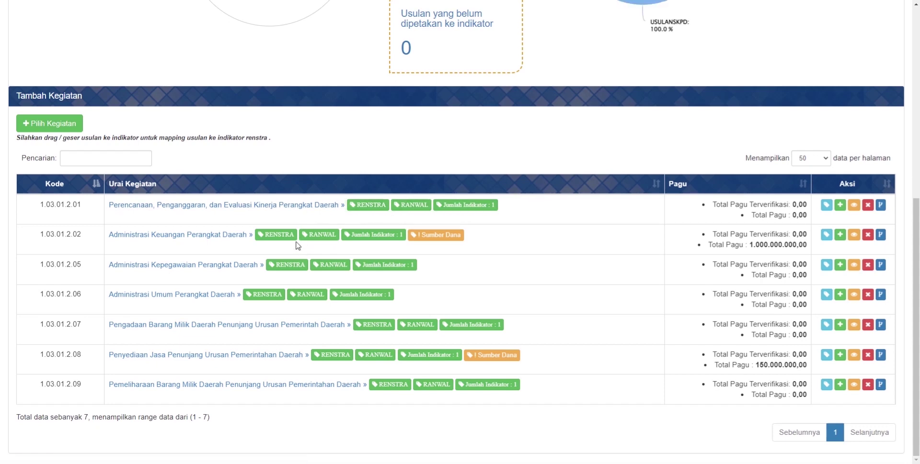
Review the activity list of program 1.03.01 and the total pagu of activity 1.03.01.2.02 Administrasi Keuangan Perangkat Daerah
{"action": "scroll", "coordinate": [668, 348], "scroll_direction": "up", "scroll_amount": 4}
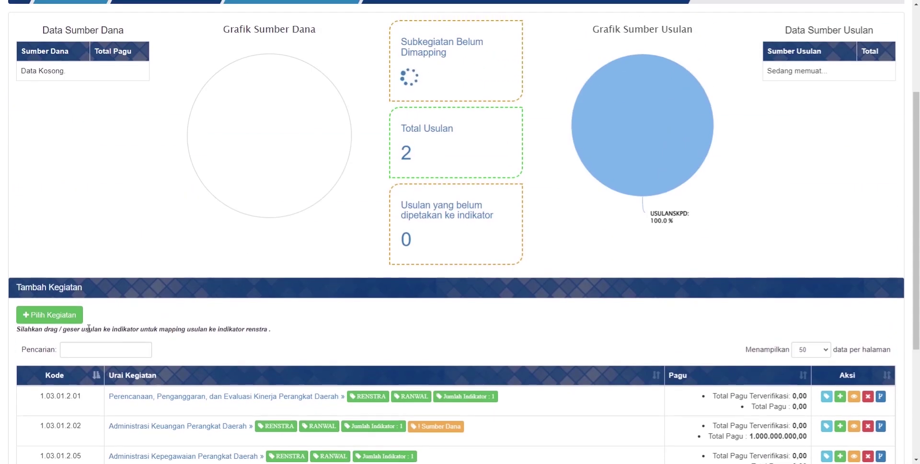
{"action": "scroll", "coordinate": [355, 273], "scroll_direction": "down", "scroll_amount": 4}
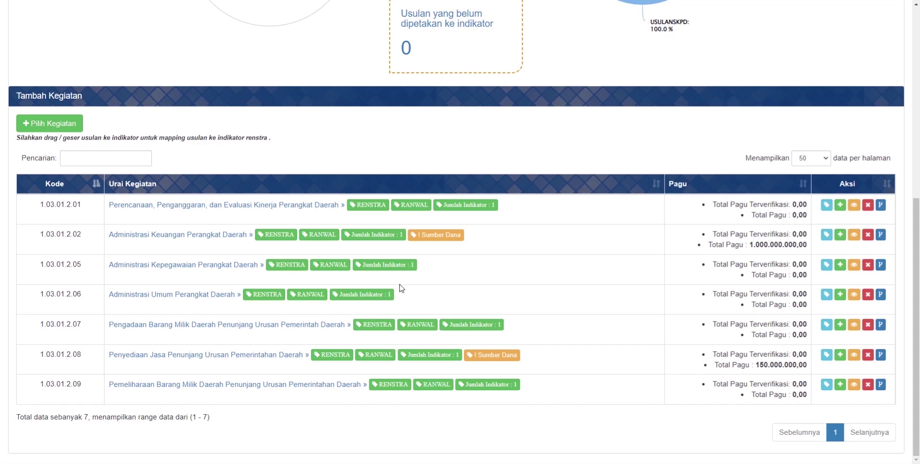
{"action": "left_click_drag", "start_coordinate": [703, 236], "coordinate": [794, 248]}
{"action": "left_click", "coordinate": [794, 247]}
{"action": "left_click_drag", "start_coordinate": [800, 245], "coordinate": [743, 245]}
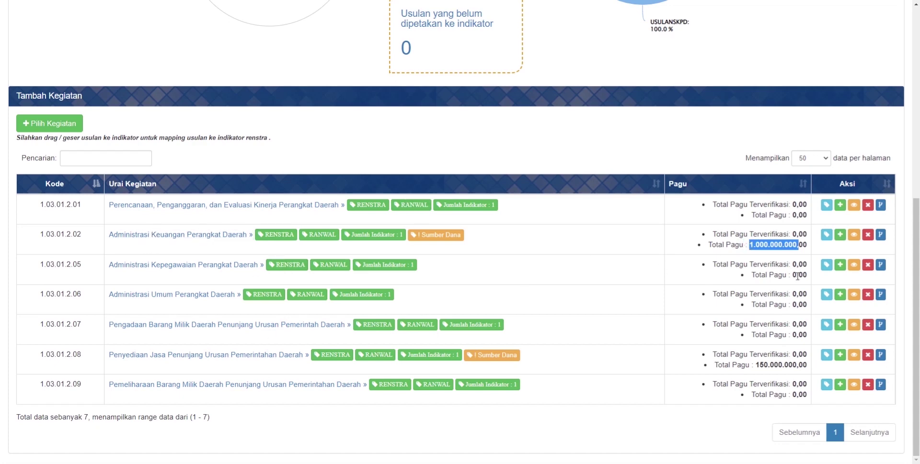
{"action": "left_click", "coordinate": [806, 243]}
Tag activity 1.03.01.2.01 with Prioritas Daerah "1 Meningkatkan Kualitas Layanan Pemerintahan" and save it
{"action": "left_click", "coordinate": [826, 205]}
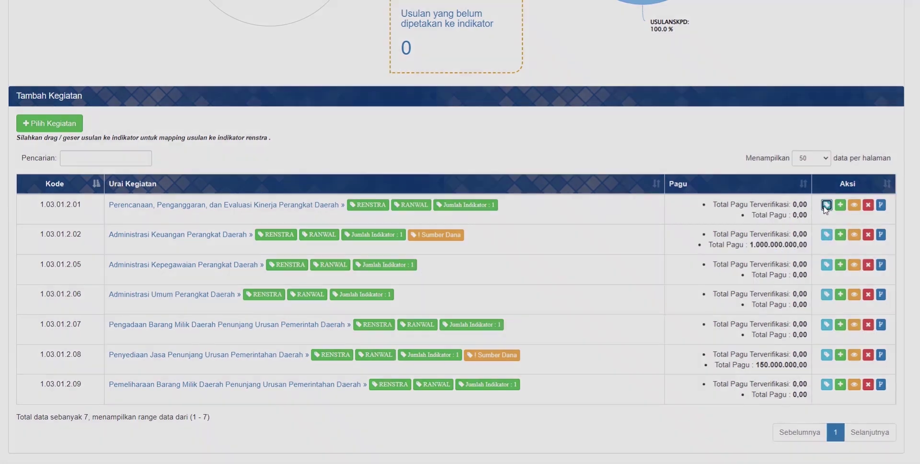
{"action": "left_click", "coordinate": [388, 192]}
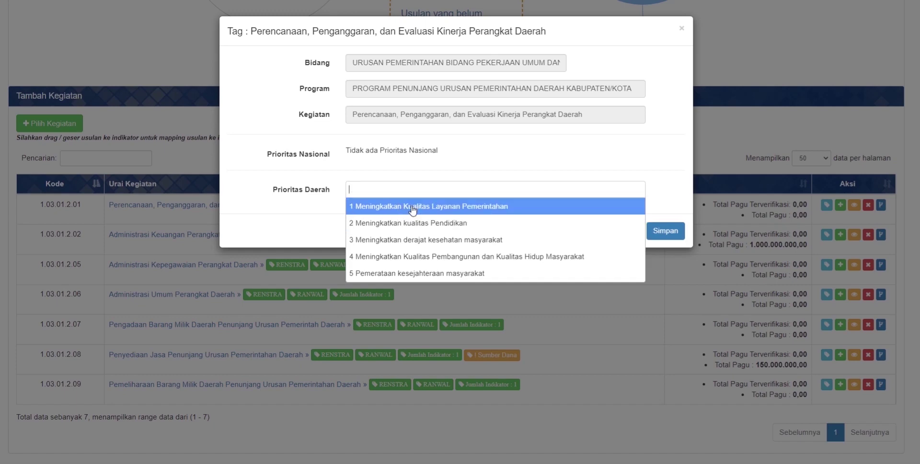
{"action": "left_click", "coordinate": [399, 211]}
{"action": "left_click", "coordinate": [664, 232]}
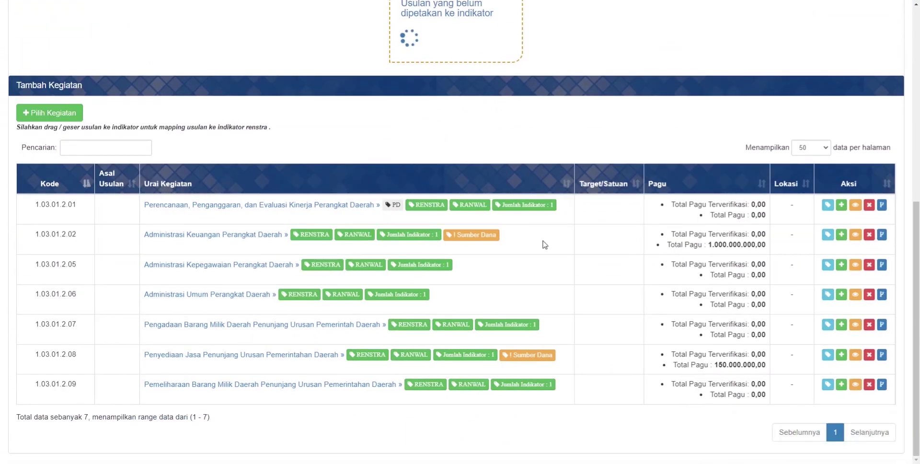
Tag activity 1.03.01.2.02 Administrasi Keuangan Perangkat Daerah with Prioritas Daerah "1 Meningkatkan Kualitas Layanan Pemerintahan" and save it
{"action": "left_click", "coordinate": [827, 235]}
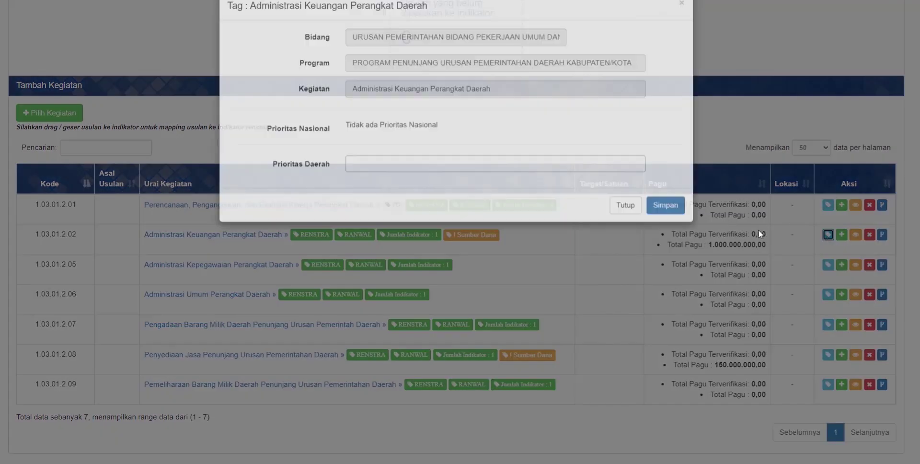
{"action": "left_click", "coordinate": [513, 195]}
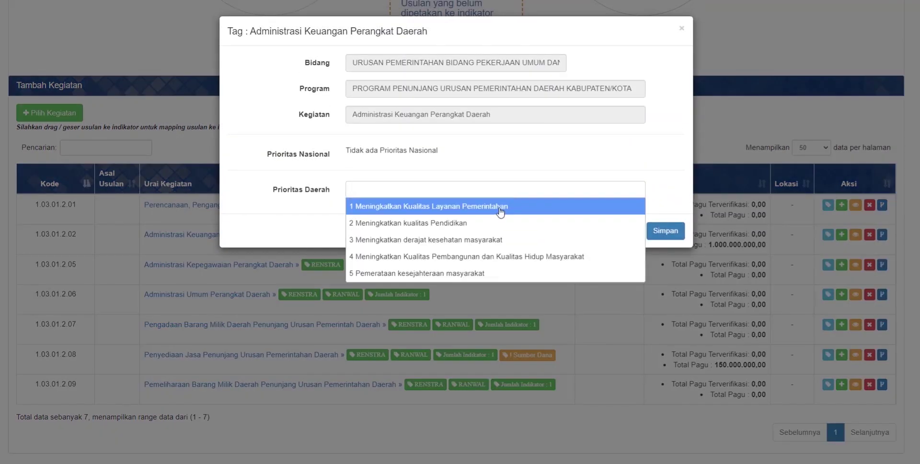
{"action": "left_click", "coordinate": [501, 205]}
{"action": "left_click", "coordinate": [667, 232]}
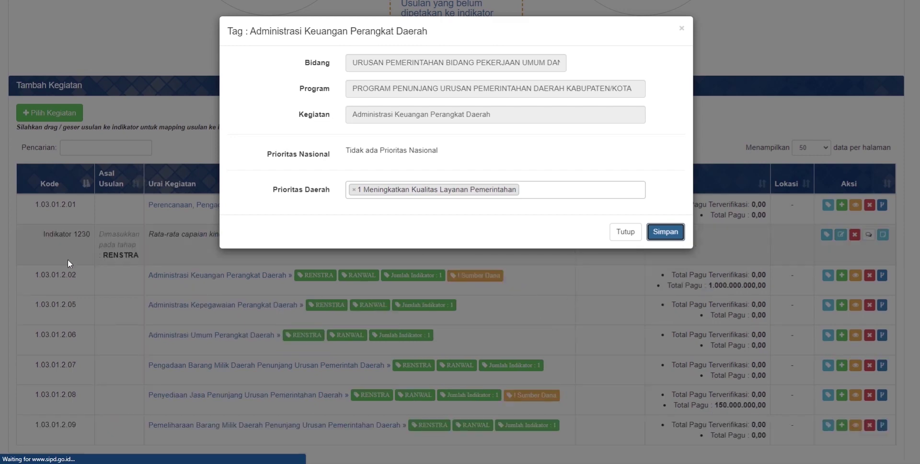
{"action": "left_click", "coordinate": [669, 235]}
Show the indicator of activity 1.03.01.2.02 and examine its code, stage of origin, description and target
{"action": "scroll", "coordinate": [489, 280], "scroll_direction": "down", "scroll_amount": 2}
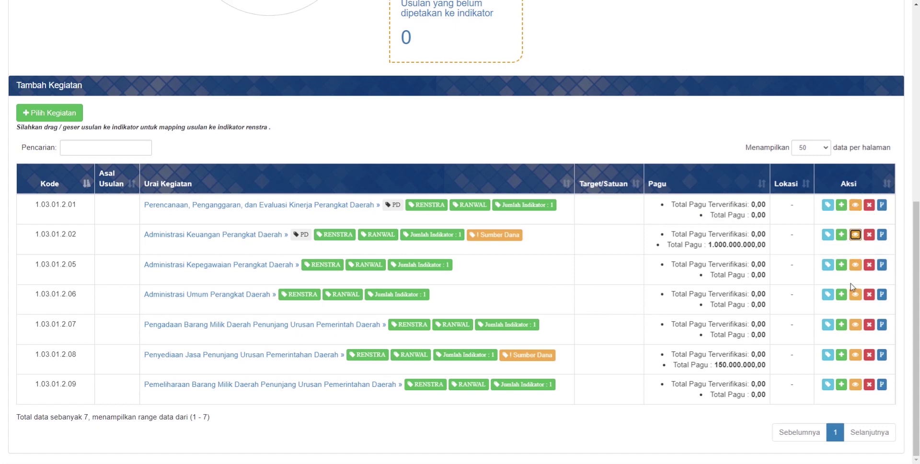
{"action": "scroll", "coordinate": [583, 322], "scroll_direction": "up", "scroll_amount": 3}
{"action": "scroll", "coordinate": [583, 322], "scroll_direction": "down", "scroll_amount": 3}
{"action": "scroll", "coordinate": [493, 302], "scroll_direction": "up", "scroll_amount": 6}
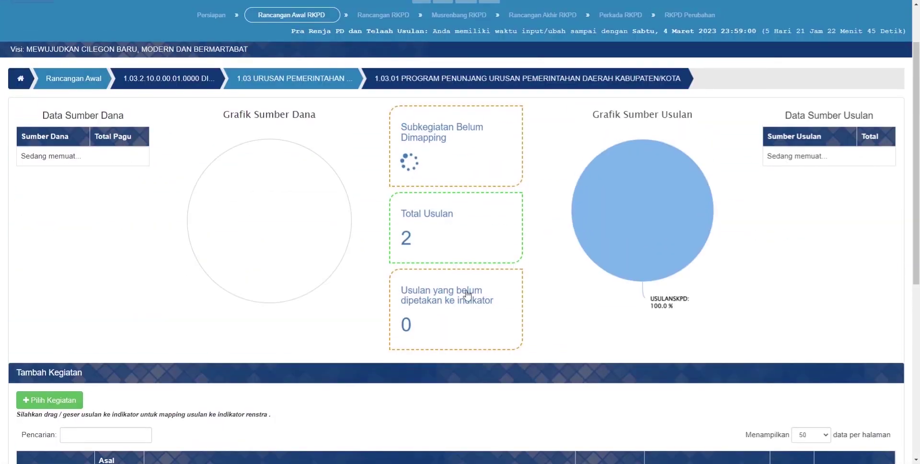
{"action": "scroll", "coordinate": [408, 261], "scroll_direction": "down", "scroll_amount": 7}
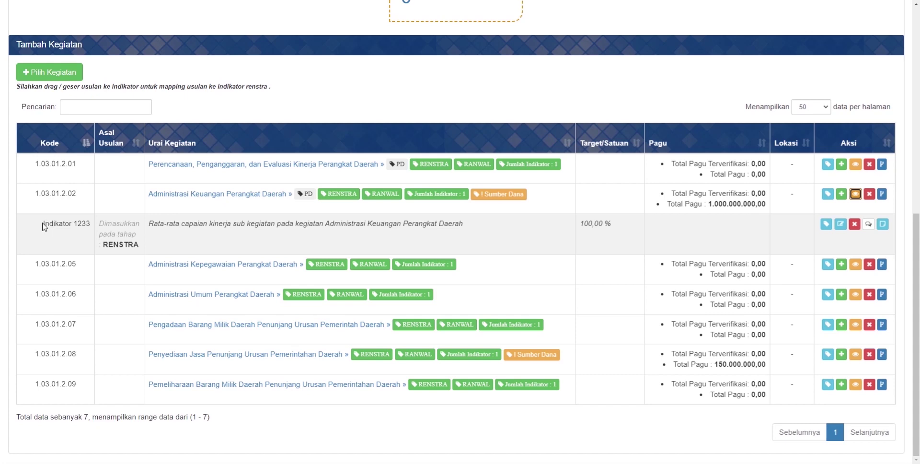
{"action": "left_click_drag", "start_coordinate": [43, 226], "coordinate": [94, 236]}
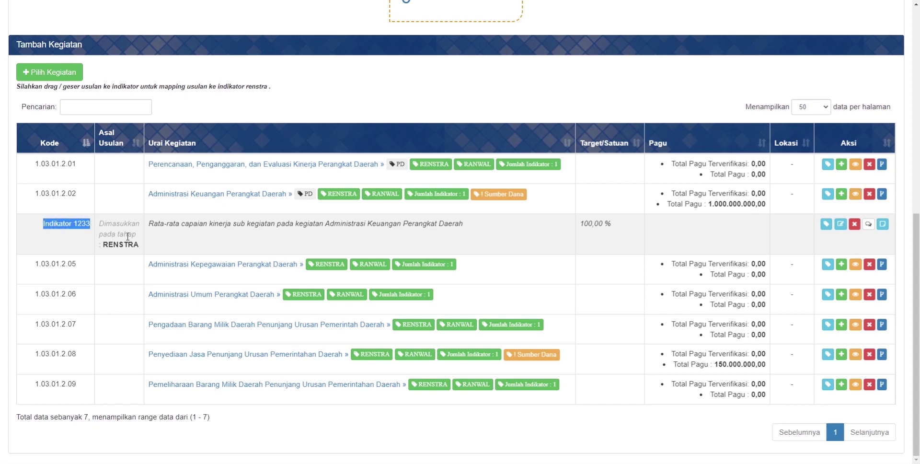
{"action": "left_click", "coordinate": [139, 243]}
{"action": "left_click_drag", "start_coordinate": [139, 247], "coordinate": [101, 247]}
{"action": "left_click", "coordinate": [102, 247]}
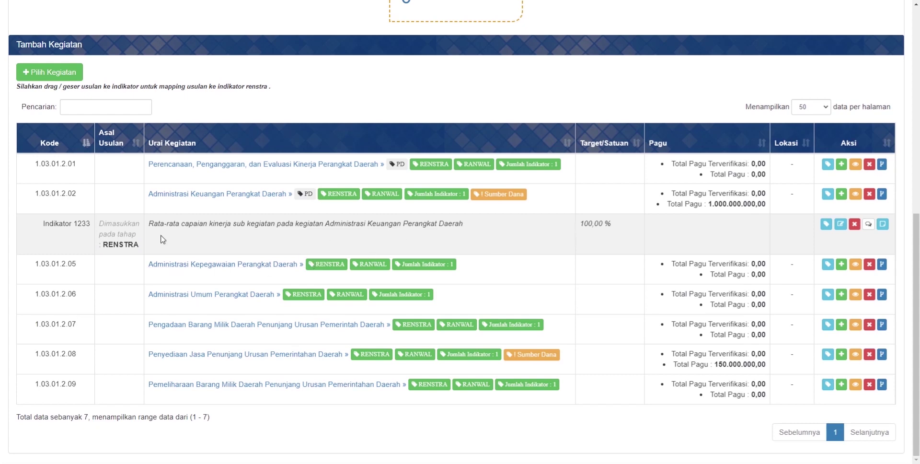
{"action": "left_click_drag", "start_coordinate": [631, 233], "coordinate": [149, 232]}
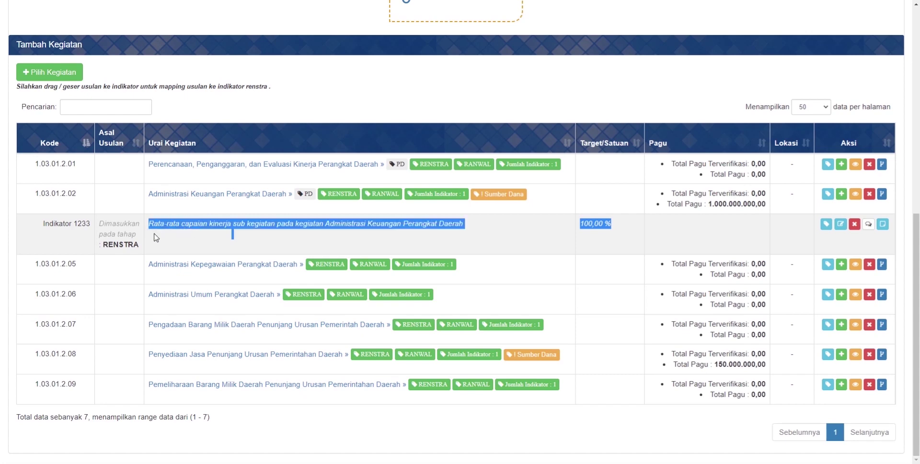
{"action": "left_click", "coordinate": [525, 226]}
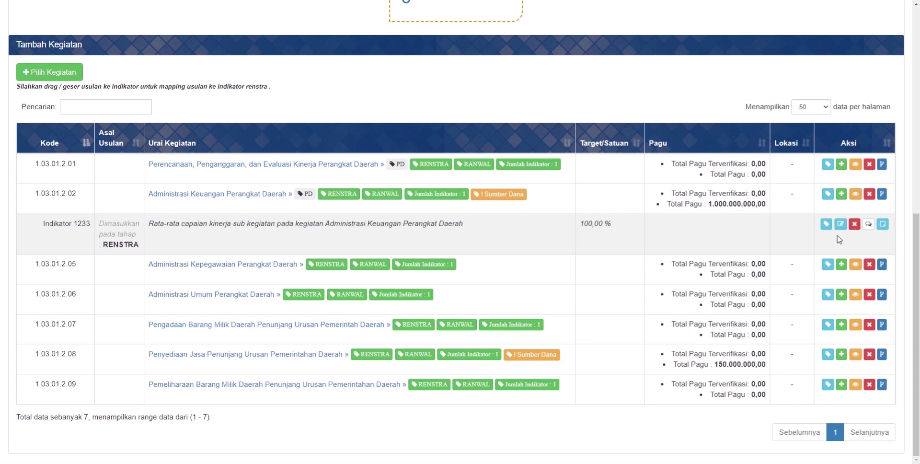
Map sub-activity 1.03.01.2.02.01 Penyediaan Gaji dan Tunjangan ASN to indicator 1233 of activity 1.03.01.2.02
{"action": "left_click", "coordinate": [881, 194]}
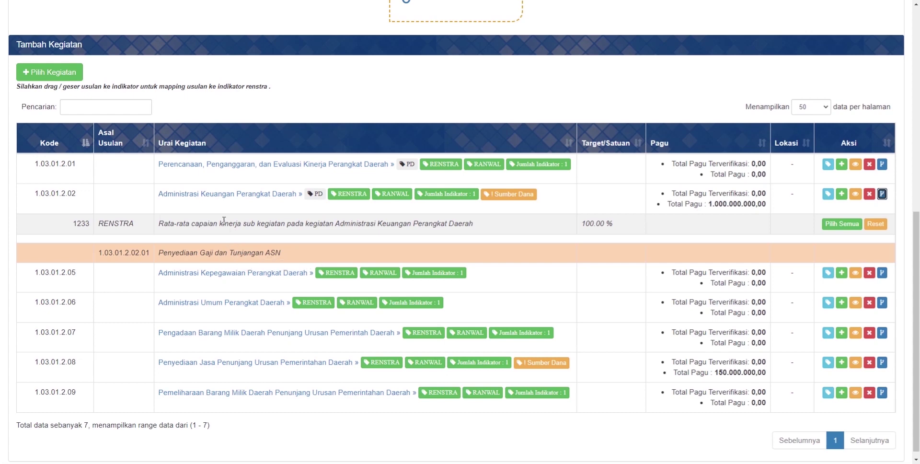
{"action": "mouse_move", "coordinate": [232, 254]}
{"action": "left_mouse_down"}
{"action": "mouse_move", "coordinate": [259, 239]}
{"action": "mouse_move", "coordinate": [235, 243]}
{"action": "left_mouse_up"}
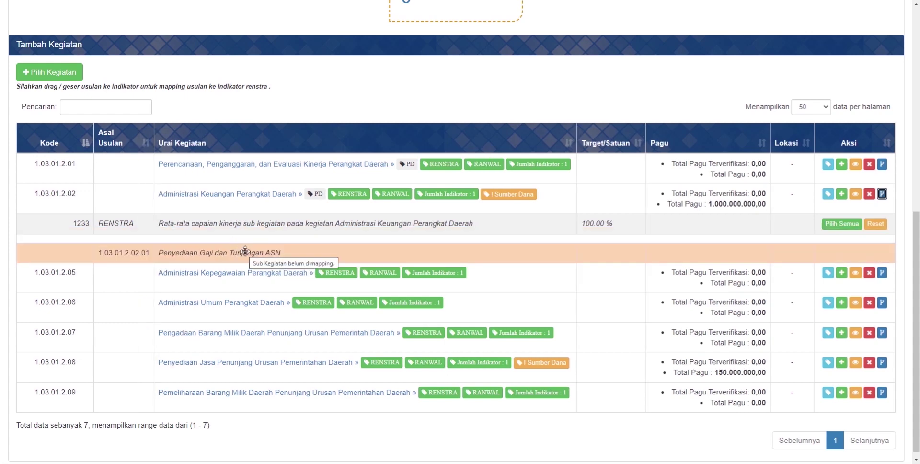
{"action": "left_click_drag", "start_coordinate": [215, 254], "coordinate": [207, 233]}
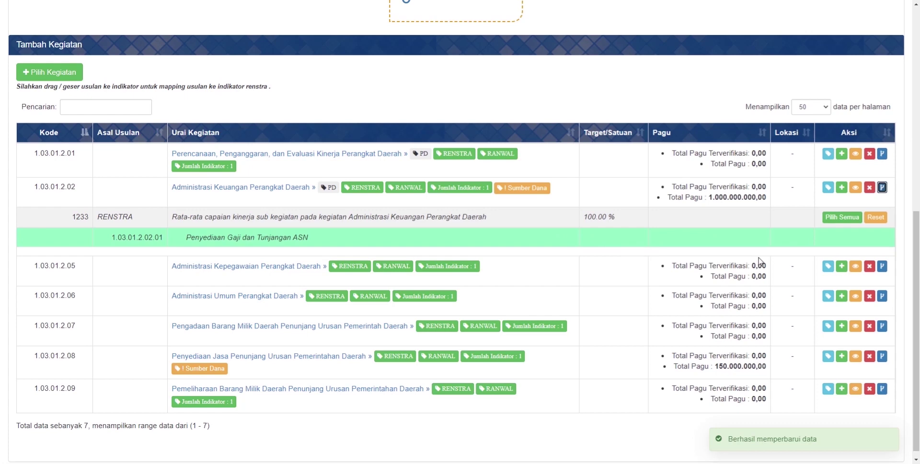
{"action": "scroll", "coordinate": [758, 261], "scroll_direction": "down", "scroll_amount": 1}
{"action": "scroll", "coordinate": [771, 370], "scroll_direction": "up", "scroll_amount": 4}
{"action": "scroll", "coordinate": [770, 371], "scroll_direction": "down", "scroll_amount": 4}
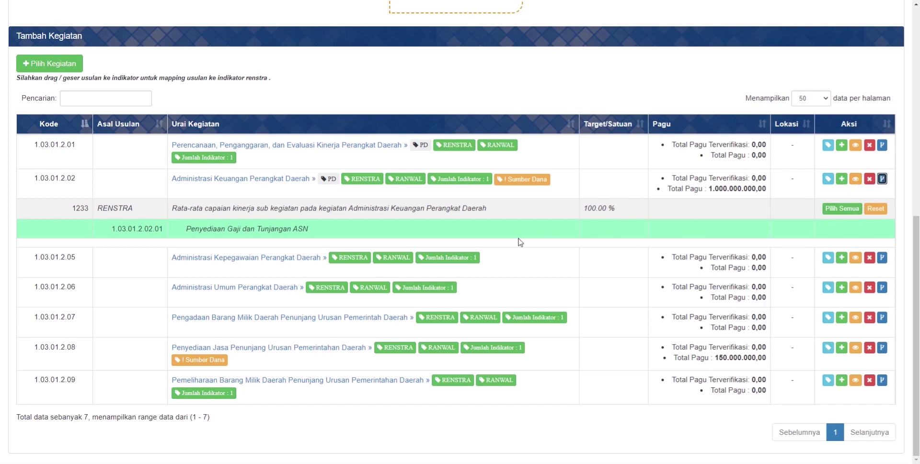
Display the indicator of activity 1.03.01.2.02 again, view its note entry form and cancel it
{"action": "left_click", "coordinate": [855, 179]}
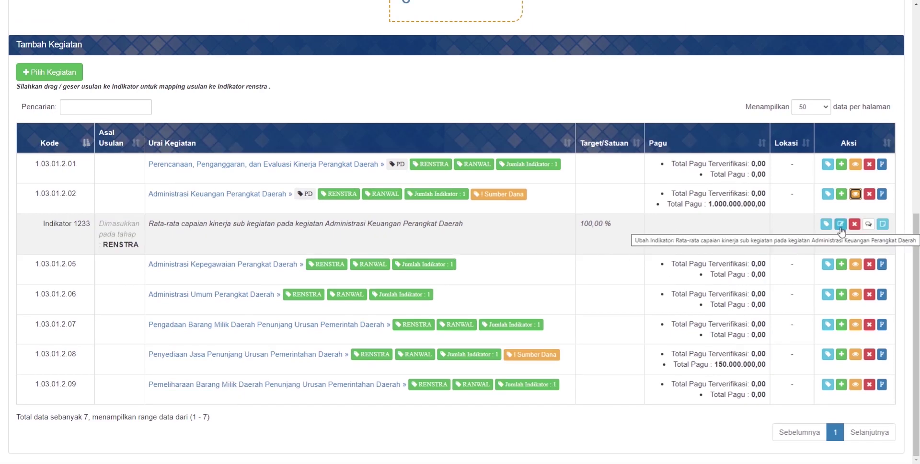
{"action": "left_click", "coordinate": [868, 224]}
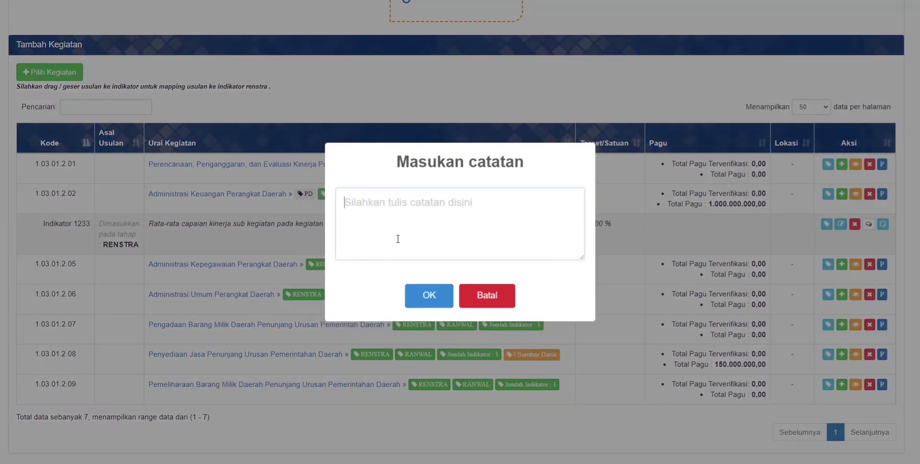
{"action": "left_click", "coordinate": [499, 304]}
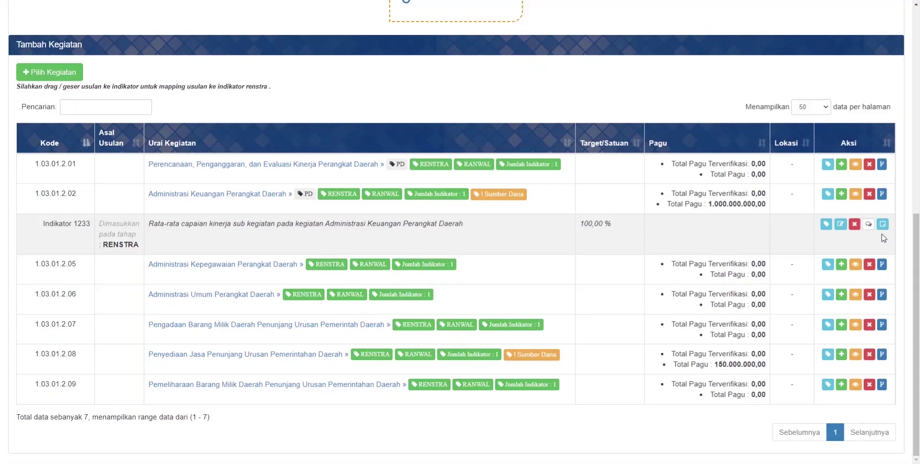
In indicator 1233's edit form, choose the location 36.72.01.1001 Cibeber, then close the form without saving
{"action": "left_click", "coordinate": [840, 224]}
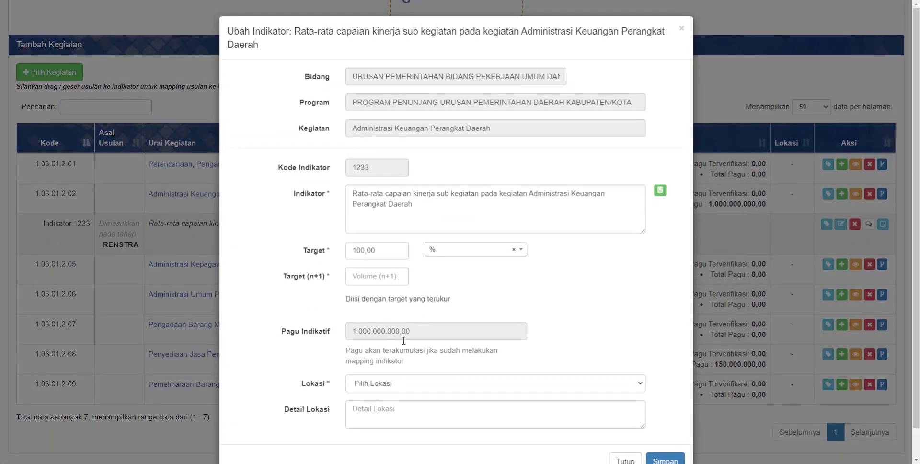
{"action": "left_click_drag", "start_coordinate": [391, 251], "coordinate": [308, 254]}
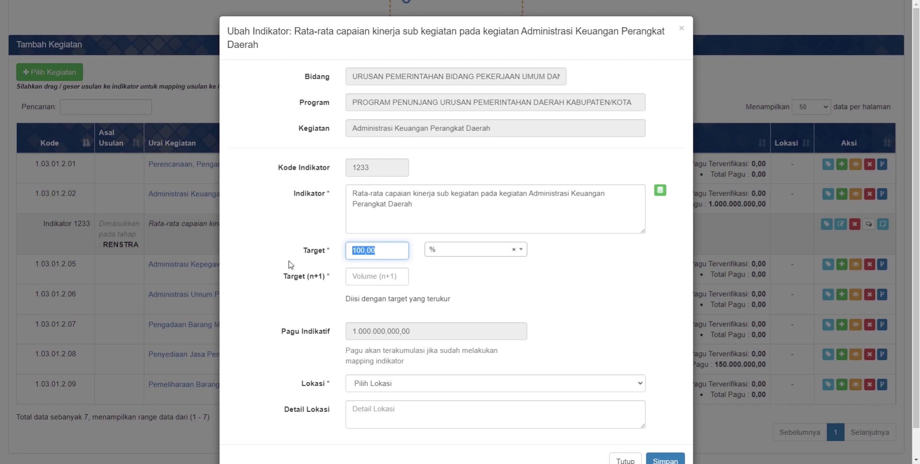
{"action": "scroll", "coordinate": [364, 326], "scroll_direction": "down", "scroll_amount": 1}
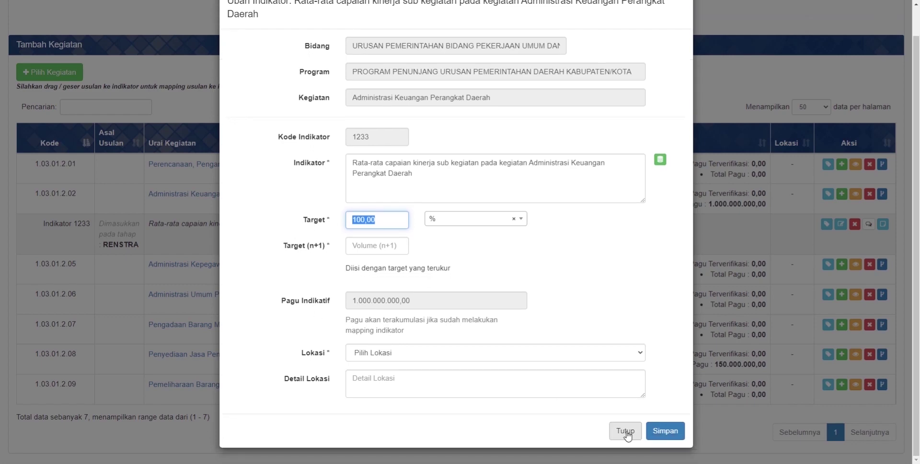
{"action": "left_click", "coordinate": [463, 355]}
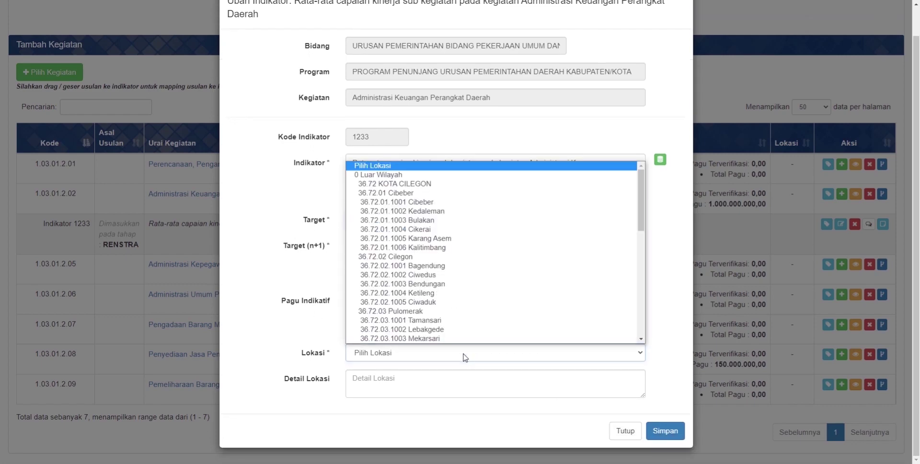
{"action": "left_click", "coordinate": [437, 204]}
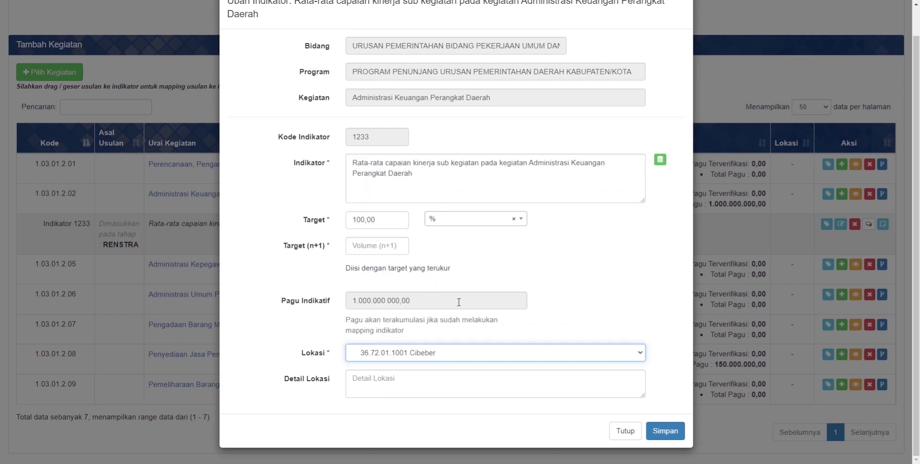
{"action": "left_click", "coordinate": [449, 382]}
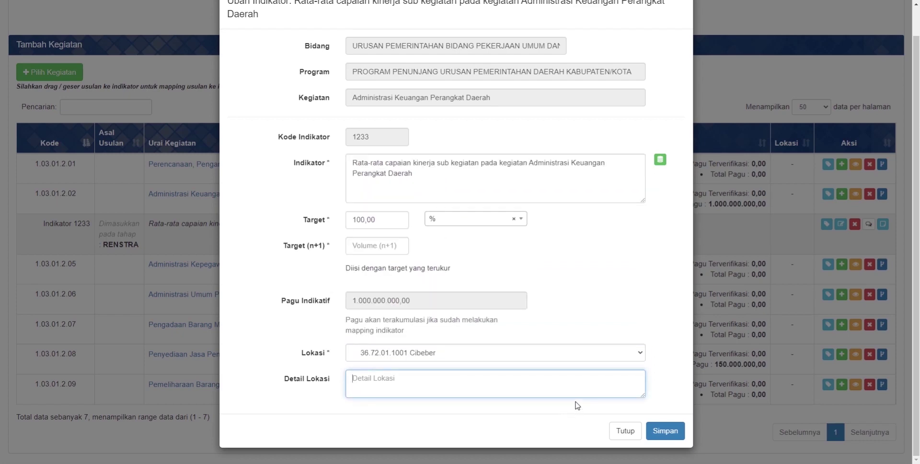
{"action": "left_click", "coordinate": [637, 435]}
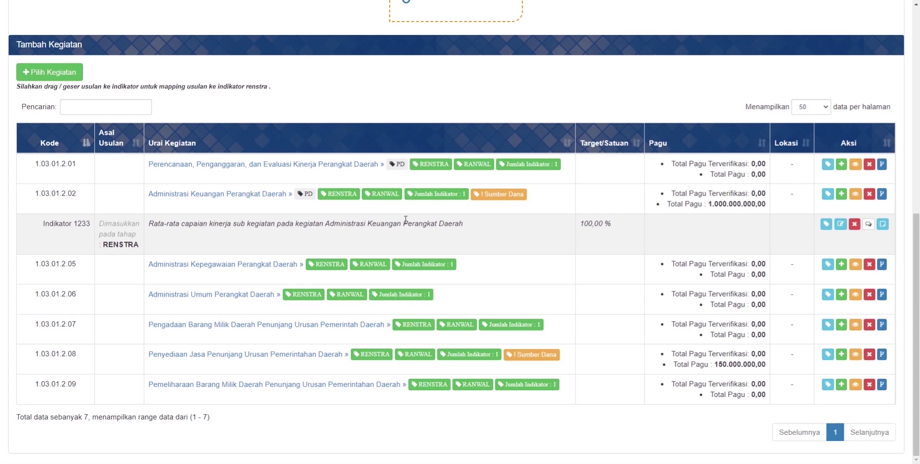
View indicator 1233's edit form and note entry form again, closing both without saving
{"action": "left_click", "coordinate": [840, 225]}
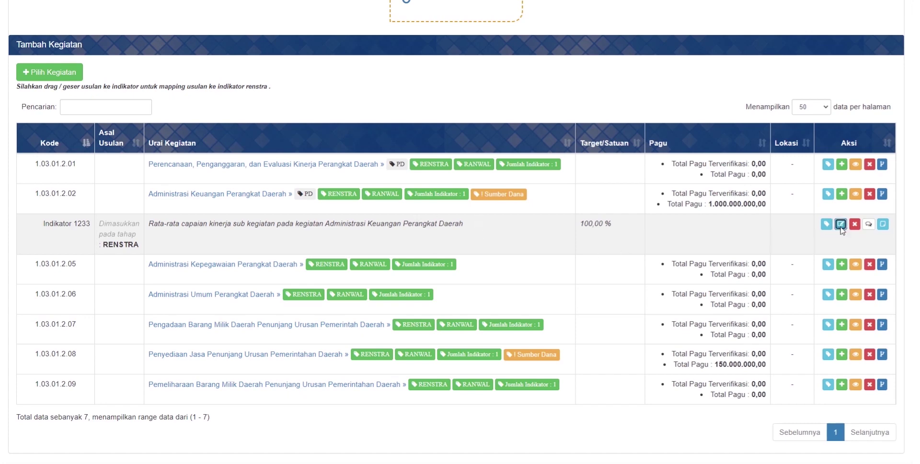
{"action": "left_click", "coordinate": [438, 221]}
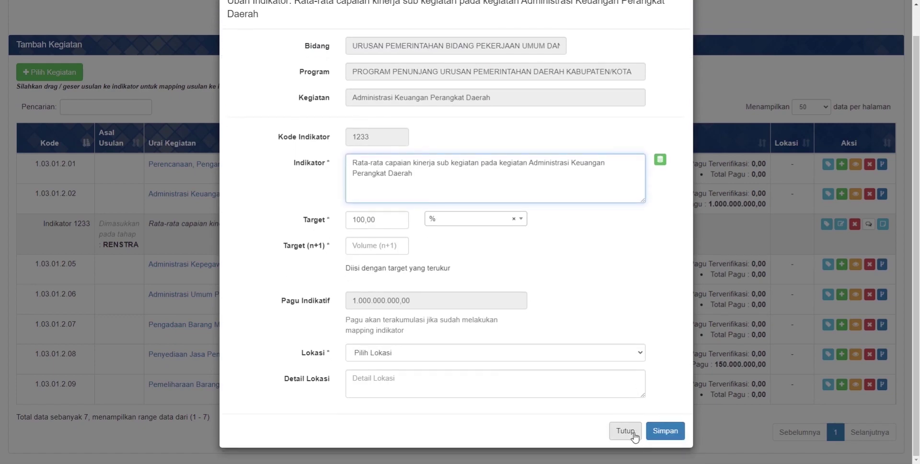
{"action": "left_click", "coordinate": [624, 456]}
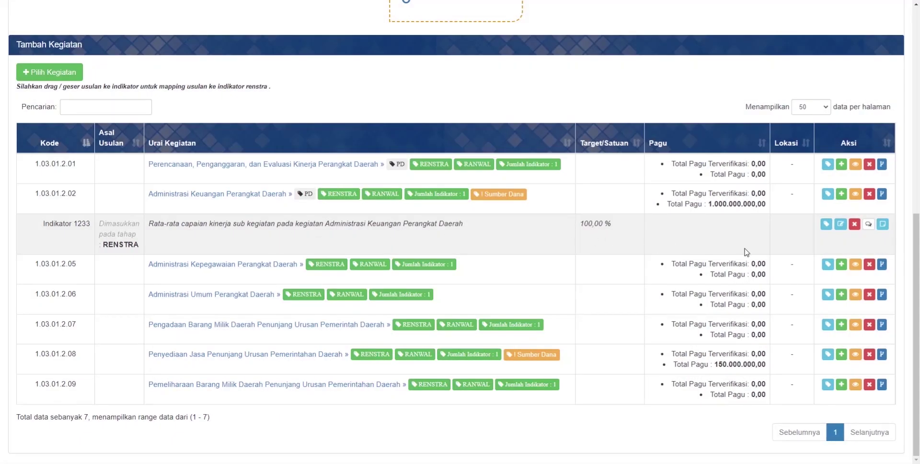
{"action": "left_click", "coordinate": [868, 224]}
{"action": "left_click", "coordinate": [494, 295]}
{"action": "left_click", "coordinate": [884, 226]}
{"action": "left_click", "coordinate": [883, 225]}
{"action": "left_click", "coordinate": [587, 117]}
Open activity 1.03.01.2.02 Administrasi Keuangan Perangkat Daerah and bring up its list of sub-activities
{"action": "left_click", "coordinate": [248, 195]}
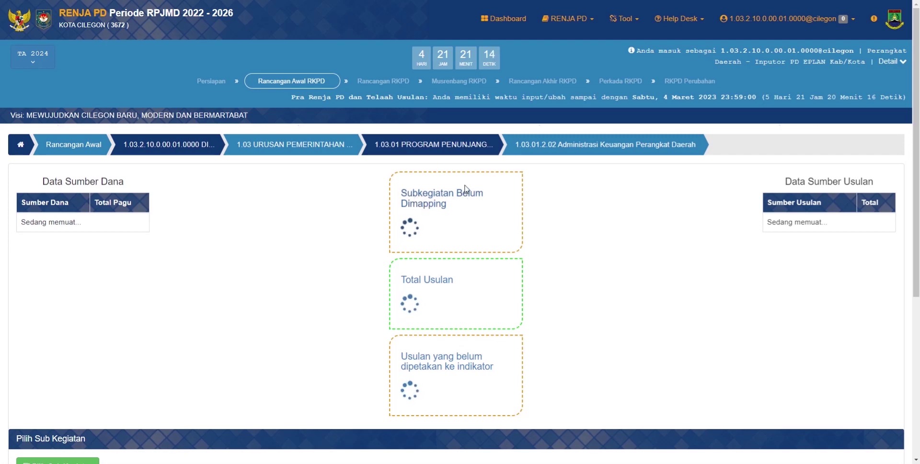
{"action": "scroll", "coordinate": [465, 186], "scroll_direction": "down", "scroll_amount": 5}
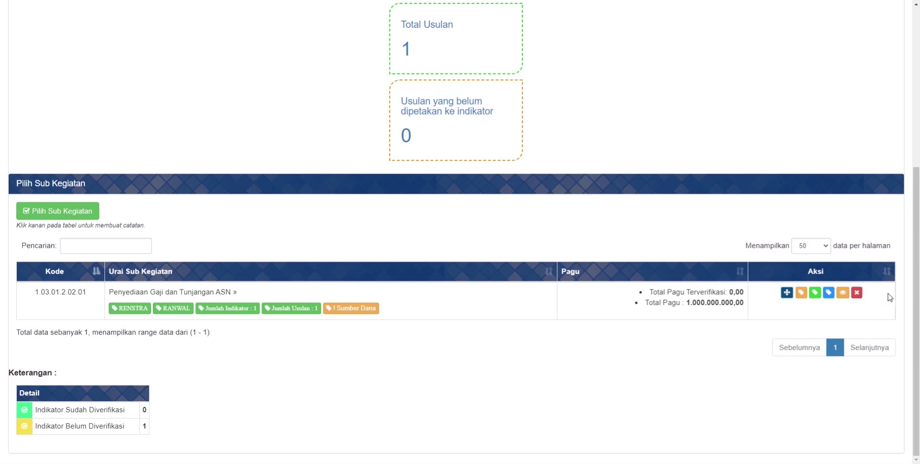
View the mapping form of sub-activity 1.03.01.2.02.01 and its sub-activity choices, close it and look over the proposal summary
{"action": "left_click", "coordinate": [786, 292]}
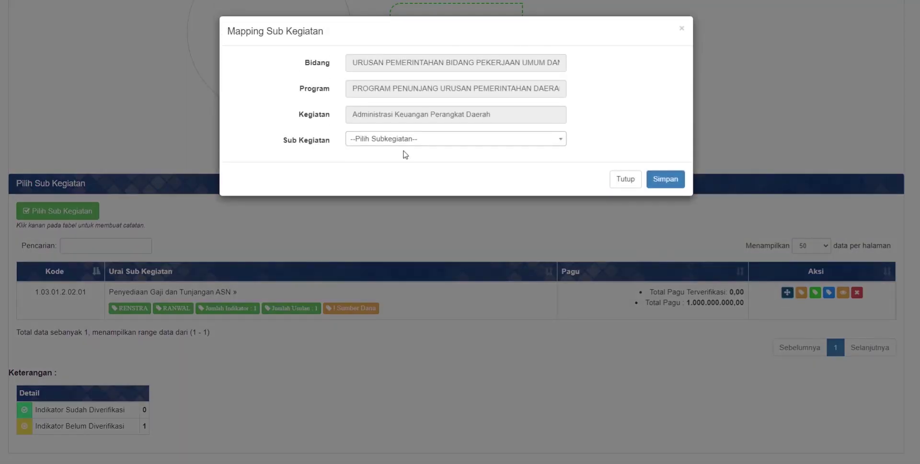
{"action": "left_click", "coordinate": [406, 143]}
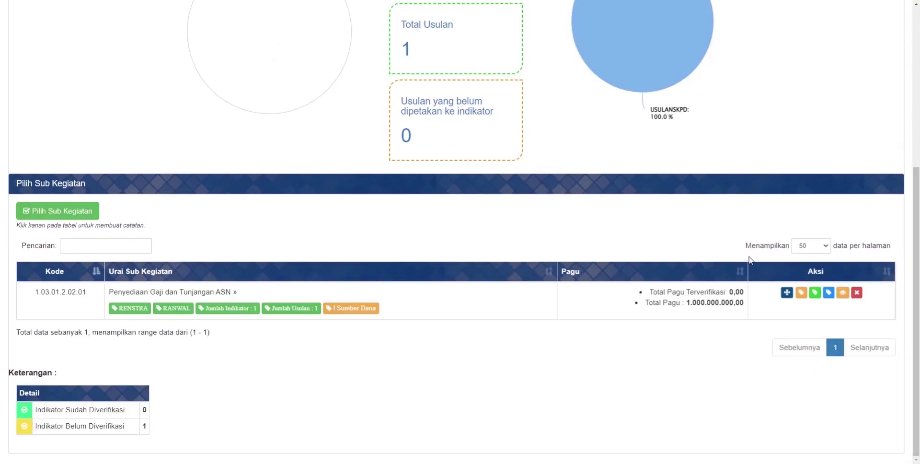
{"action": "scroll", "coordinate": [618, 268], "scroll_direction": "up", "scroll_amount": 5}
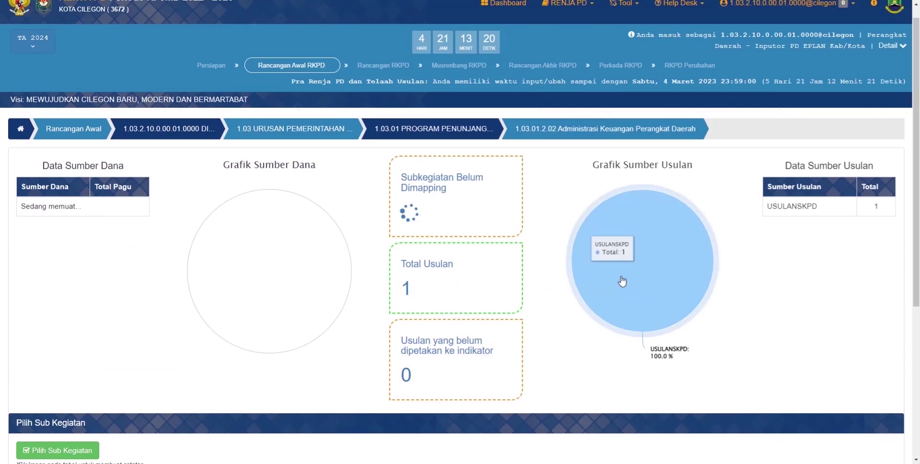
{"action": "scroll", "coordinate": [618, 278], "scroll_direction": "down", "scroll_amount": 4}
{"action": "scroll", "coordinate": [629, 282], "scroll_direction": "down", "scroll_amount": 2}
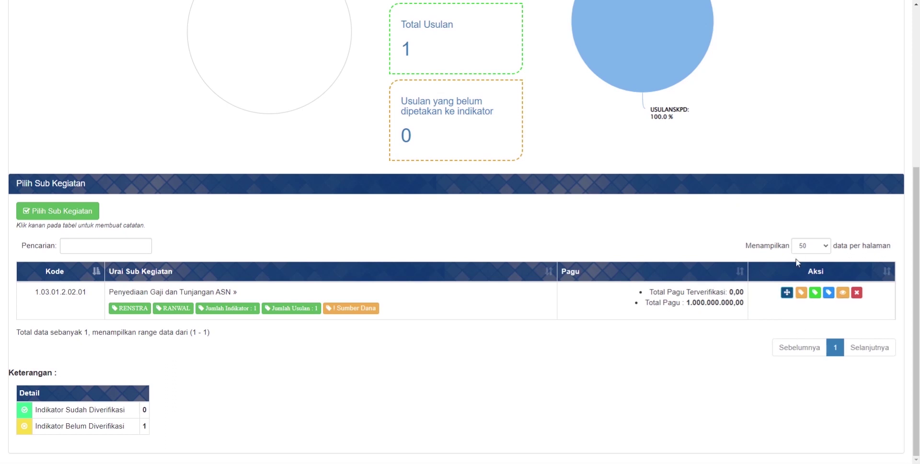
Reopen the mapping form of sub-activity 1.03.01.2.02.01 Penyediaan Gaji dan Tunjangan ASN and close it without saving
{"action": "left_click", "coordinate": [786, 294]}
{"action": "left_click", "coordinate": [786, 292]}
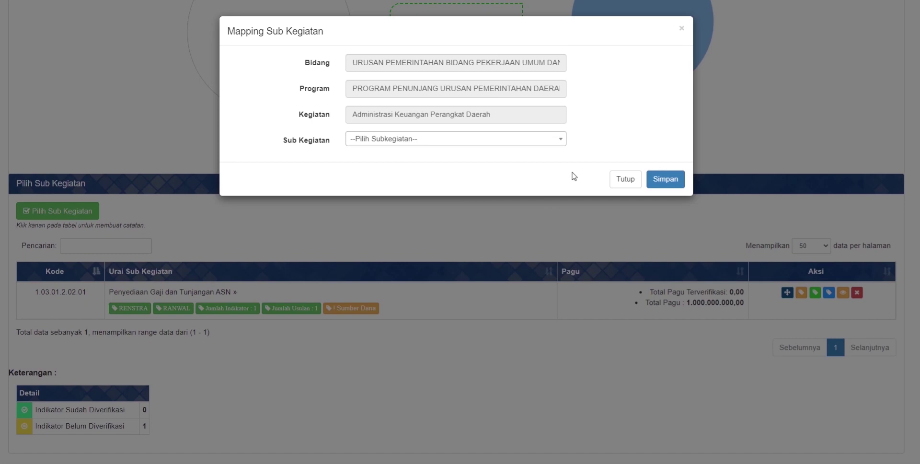
{"action": "left_click", "coordinate": [623, 178]}
{"action": "scroll", "coordinate": [756, 340], "scroll_direction": "up", "scroll_amount": 5}
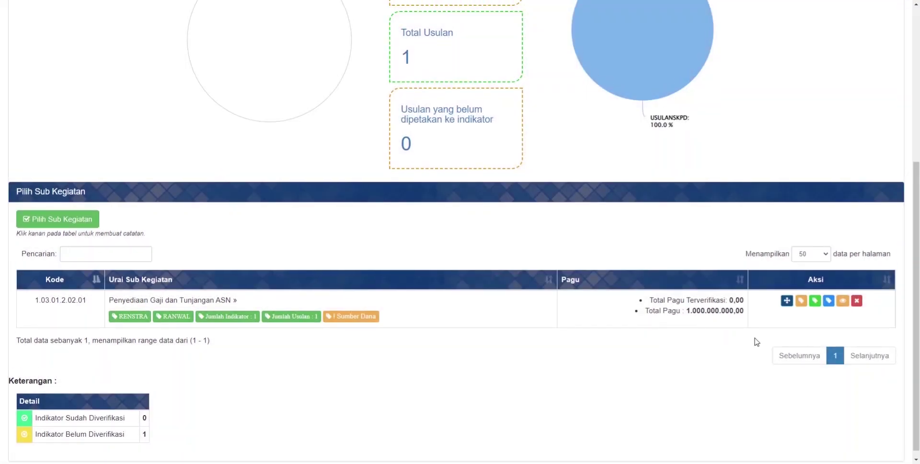
{"action": "scroll", "coordinate": [731, 289], "scroll_direction": "down", "scroll_amount": 5}
{"action": "scroll", "coordinate": [499, 230], "scroll_direction": "up", "scroll_amount": 5}
{"action": "scroll", "coordinate": [495, 228], "scroll_direction": "down", "scroll_amount": 5}
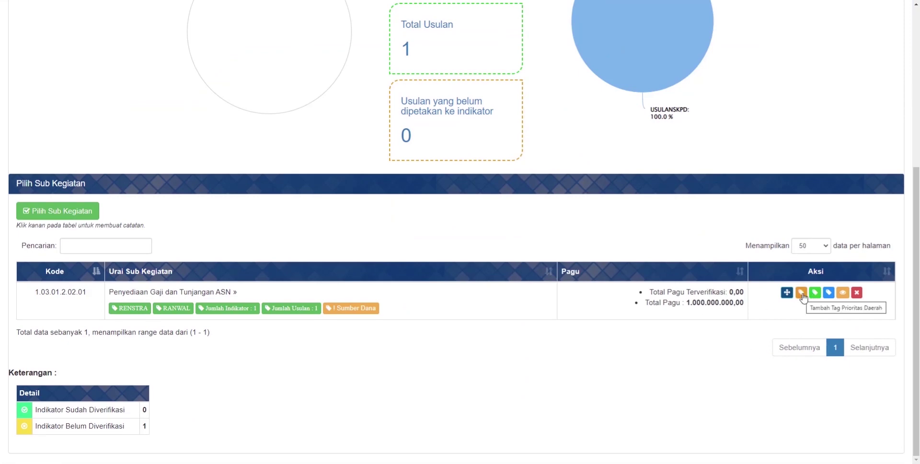
In the priority tagging form of sub-activity 1.03.01.2.02.01, choose the national priority Memperkuat Stabilitas Polhukhankam dan Transformasi Pelayanan Publik
{"action": "left_click", "coordinate": [801, 293]}
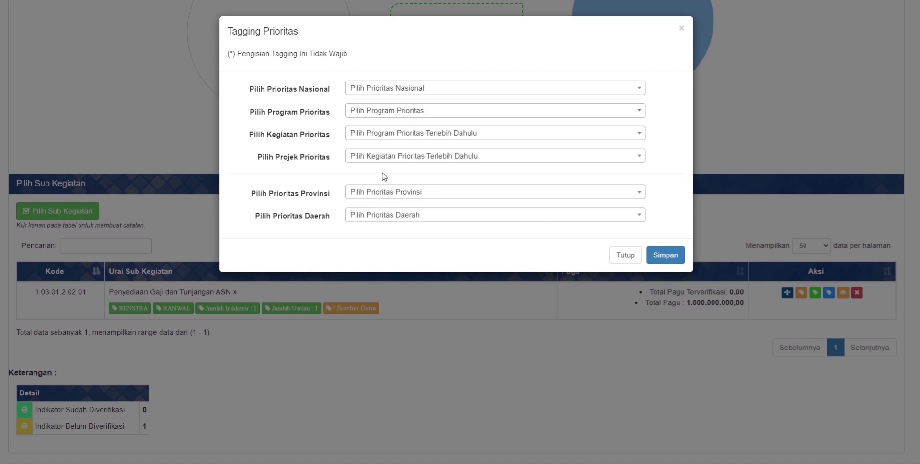
{"action": "left_click", "coordinate": [410, 90]}
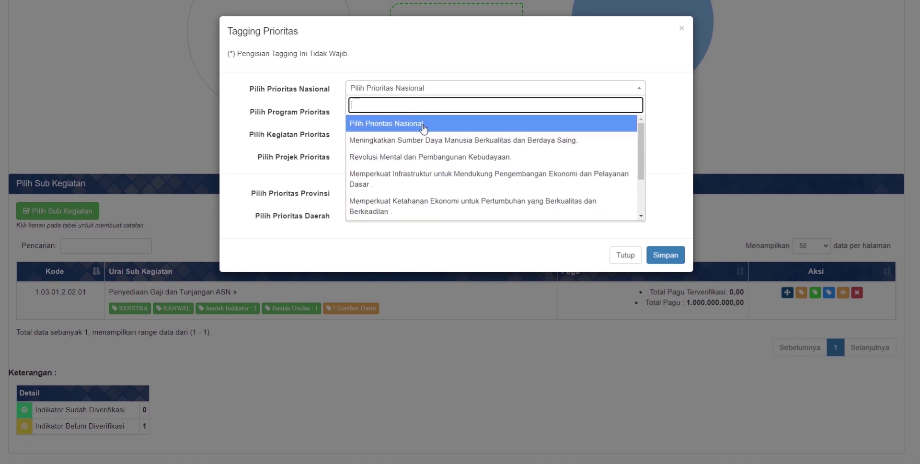
{"action": "scroll", "coordinate": [459, 161], "scroll_direction": "down", "scroll_amount": 3}
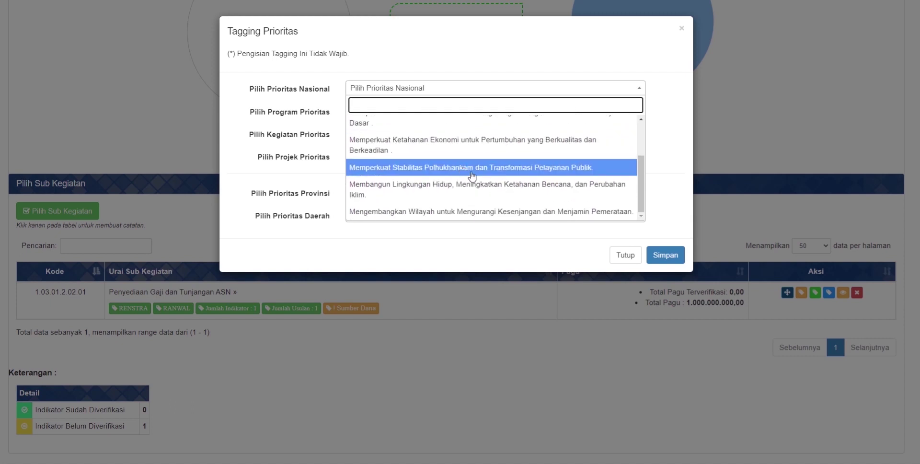
{"action": "left_click", "coordinate": [472, 172]}
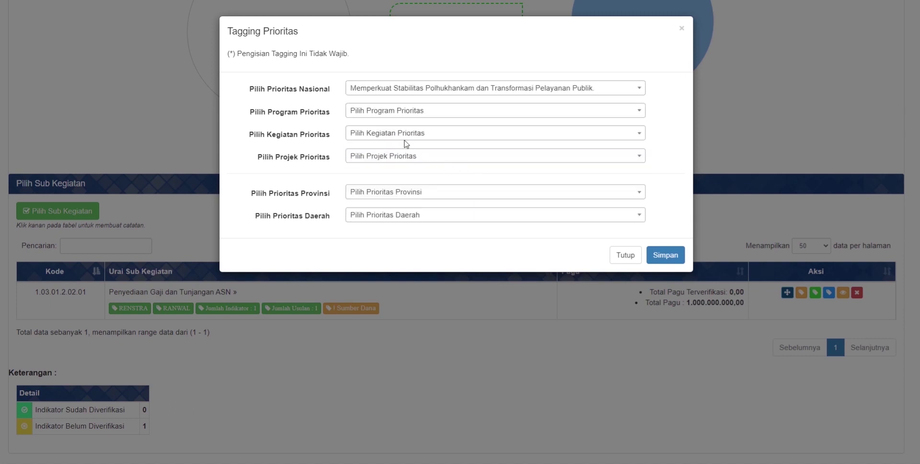
Choose provincial priority 4. Meningkatkan Kualitas Reformasi Birokrasi dan Tata Kelola Pemerintahan and regional priority 1. Meningkatkan Kualitas Layanan Pemerintahan
{"action": "left_click", "coordinate": [384, 111]}
{"action": "left_click", "coordinate": [339, 188]}
{"action": "left_click", "coordinate": [375, 192]}
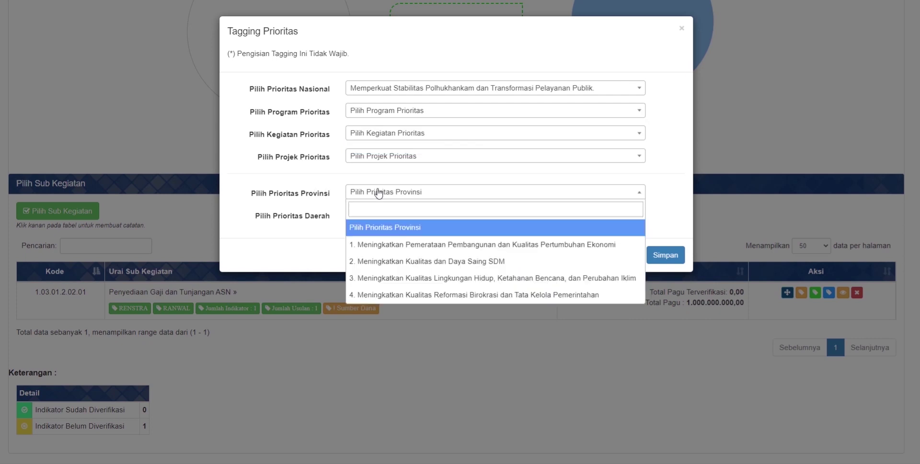
{"action": "left_click", "coordinate": [427, 296]}
{"action": "left_click", "coordinate": [374, 218]}
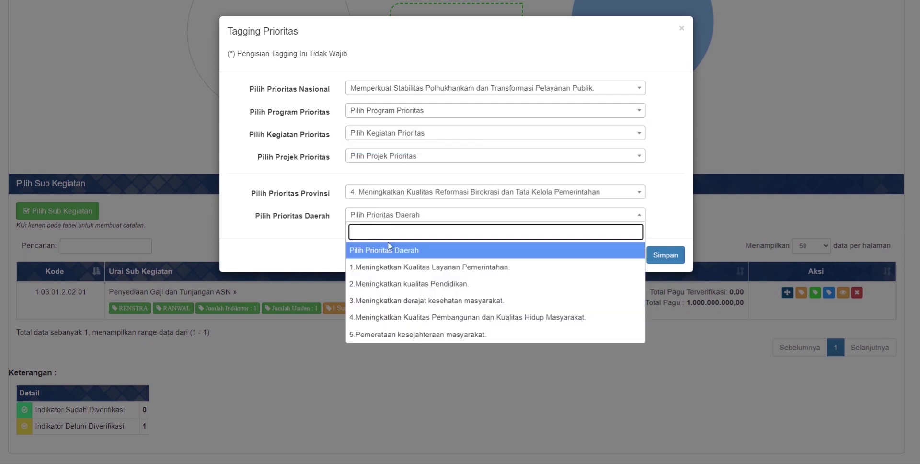
{"action": "left_click", "coordinate": [396, 269]}
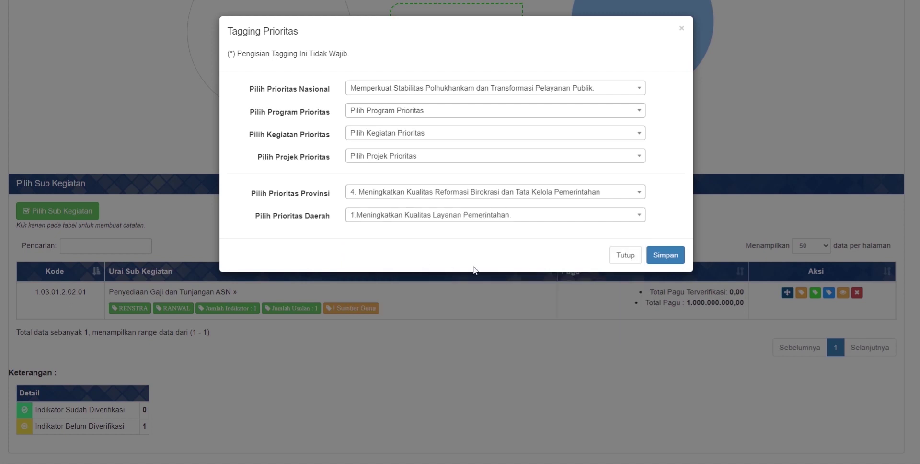
Check the program priority choices and the note on optional tagging, close the tagging form without saving, and view it once more
{"action": "left_click", "coordinate": [398, 119]}
{"action": "left_click", "coordinate": [397, 114]}
{"action": "left_click", "coordinate": [370, 111]}
{"action": "left_click", "coordinate": [337, 126]}
{"action": "left_click_drag", "start_coordinate": [241, 53], "coordinate": [360, 58]}
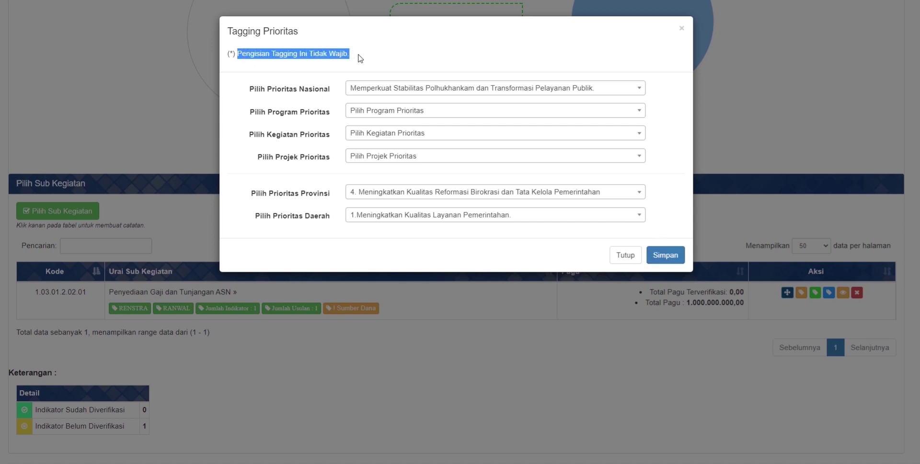
{"action": "left_click", "coordinate": [625, 257]}
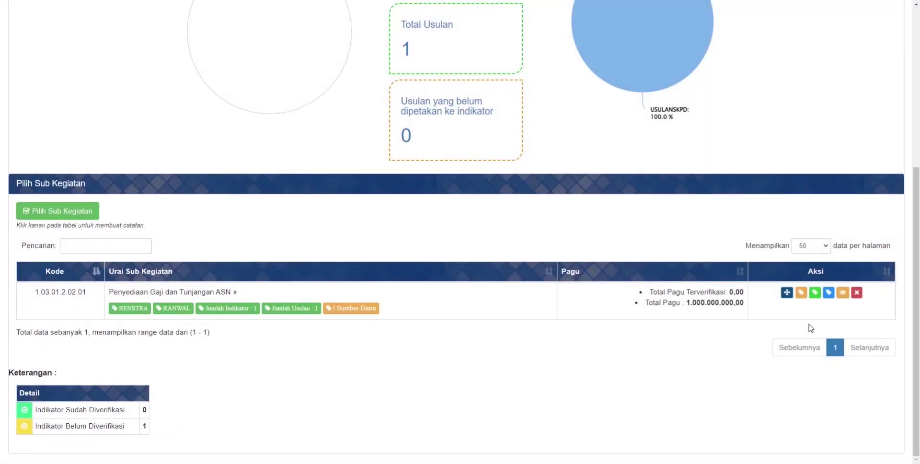
{"action": "left_click", "coordinate": [800, 292]}
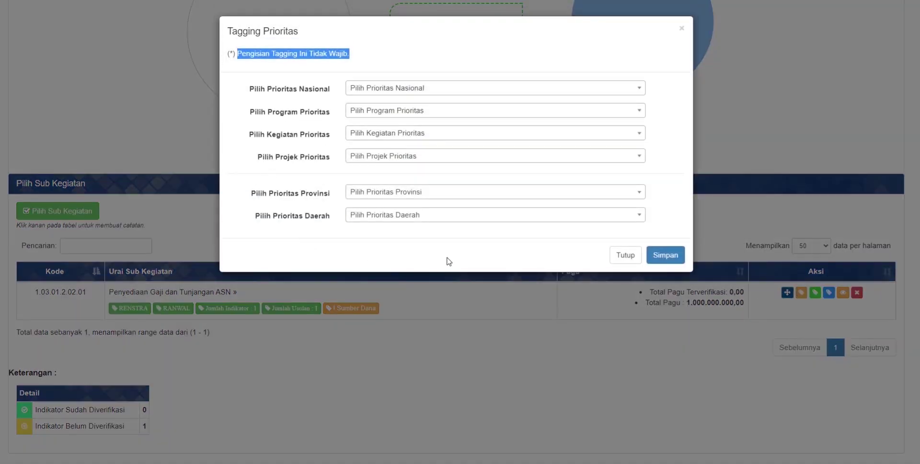
{"action": "left_click", "coordinate": [622, 255]}
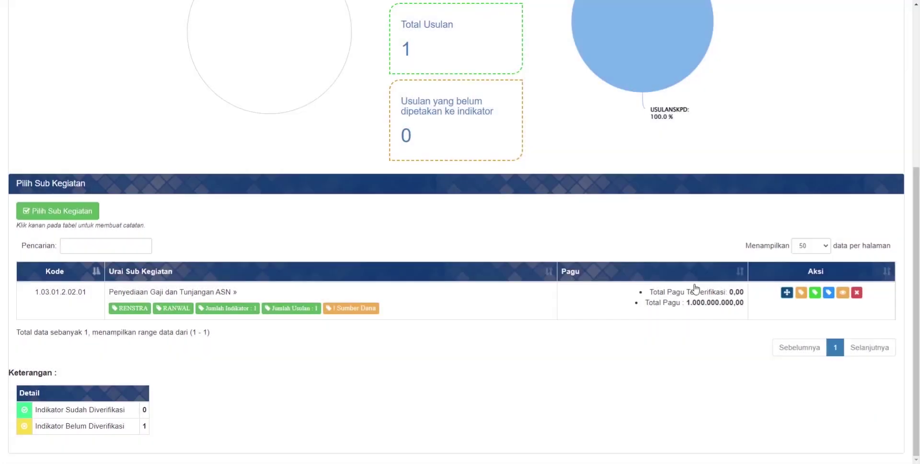
Tag sub-activity 1.03.01.2.02.01 Penyediaan Gaji dan Tunjangan ASN as Hibah
{"action": "left_click", "coordinate": [815, 293]}
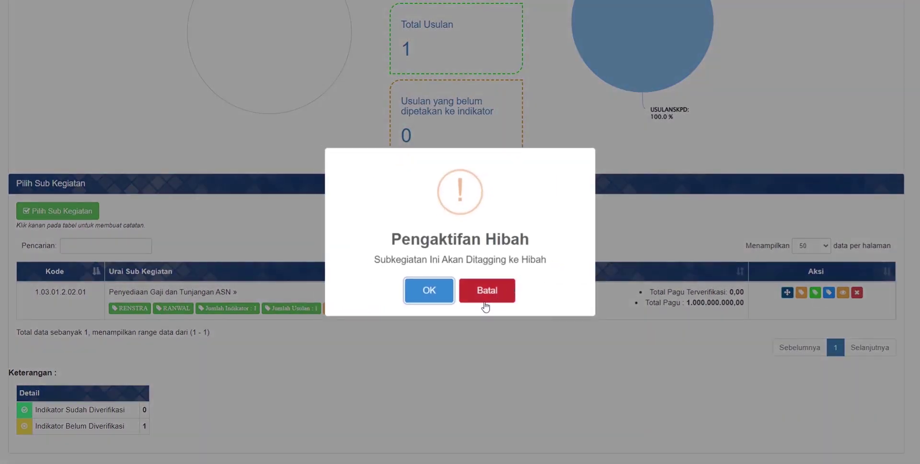
{"action": "left_click", "coordinate": [429, 291]}
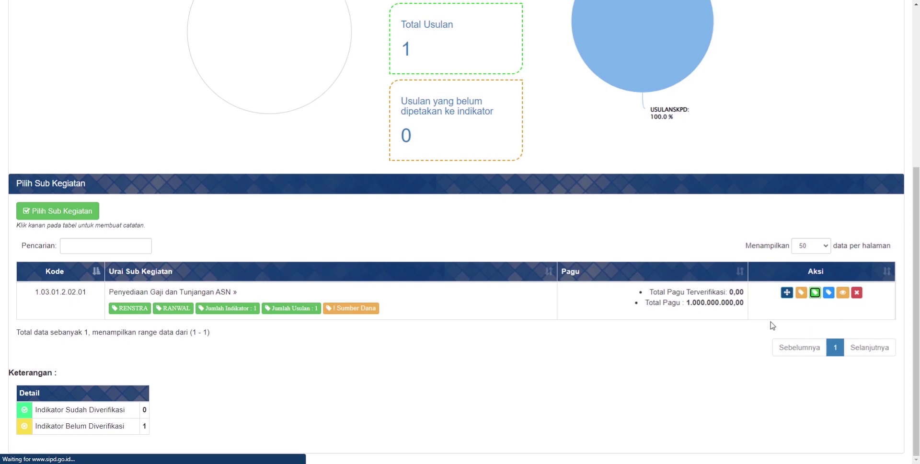
{"action": "left_click", "coordinate": [814, 293]}
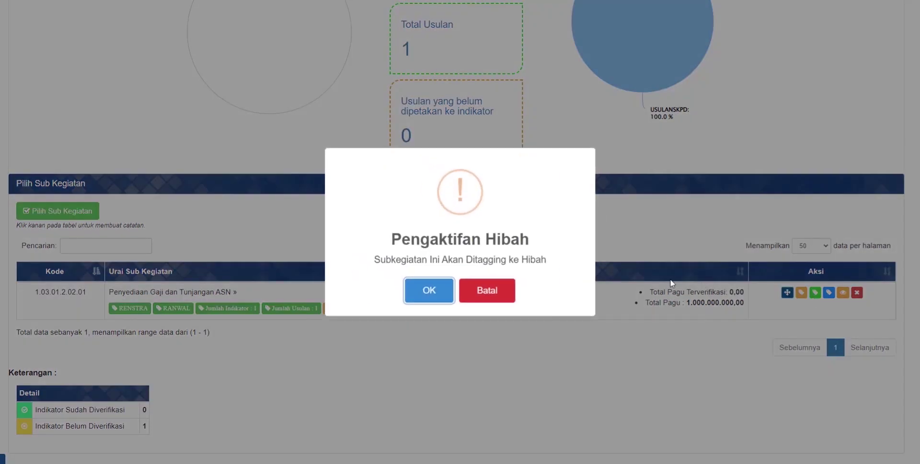
{"action": "left_click", "coordinate": [513, 290]}
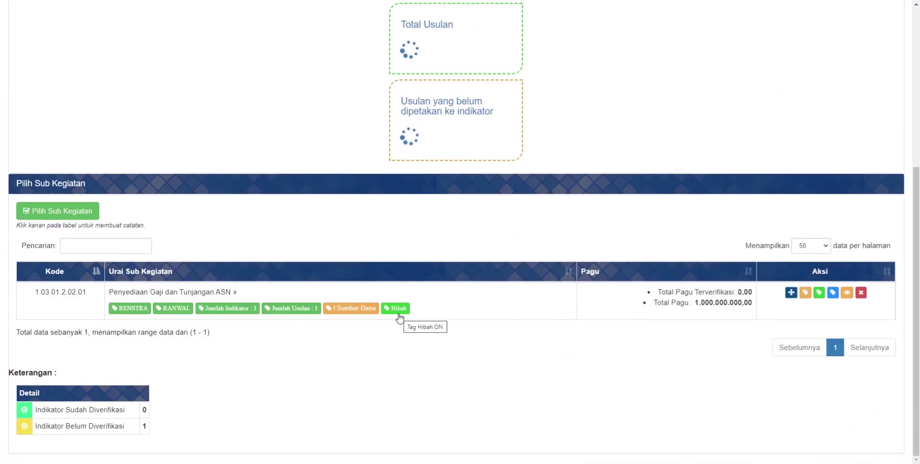
Remove the Hibah tag from sub-activity 1.03.01.2.02.01 and confirm the deactivation
{"action": "left_click", "coordinate": [819, 293]}
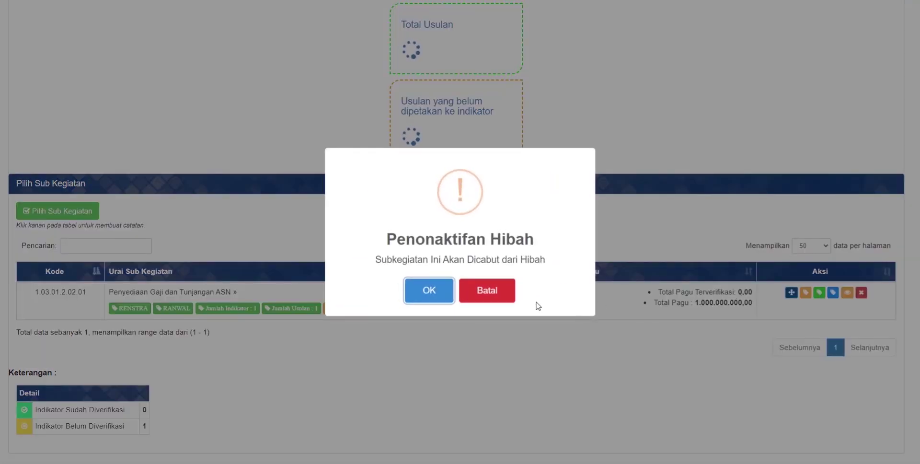
{"action": "left_click", "coordinate": [431, 293]}
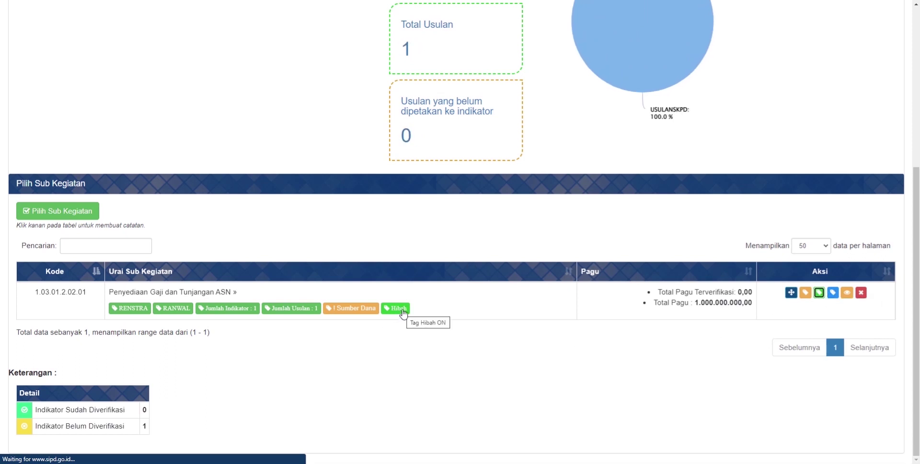
{"action": "scroll", "coordinate": [520, 346], "scroll_direction": "up", "scroll_amount": 6}
{"action": "scroll", "coordinate": [532, 341], "scroll_direction": "down", "scroll_amount": 5}
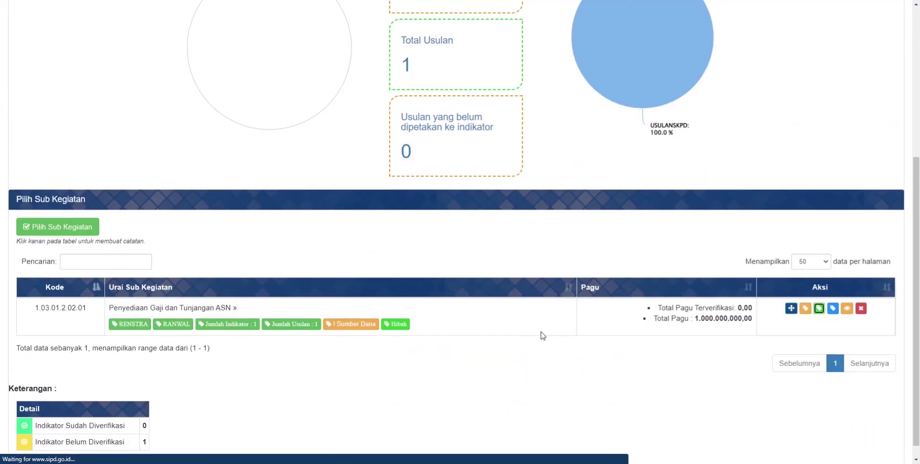
{"action": "left_click", "coordinate": [831, 310]}
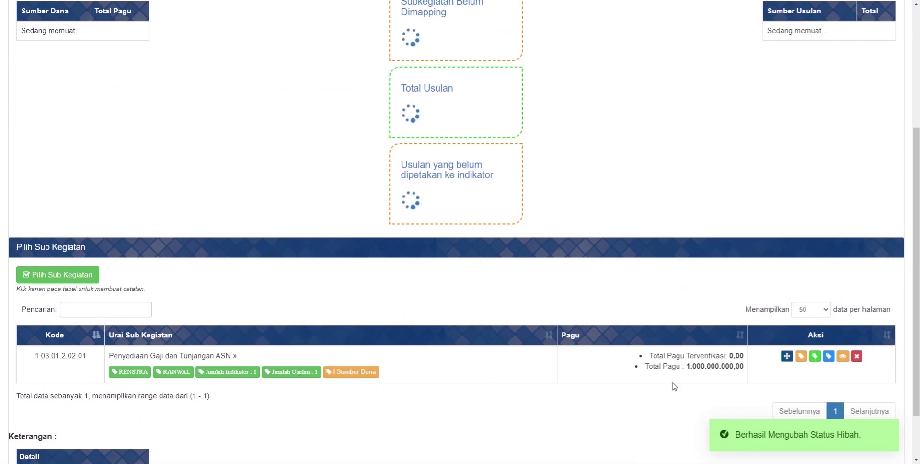
Display the indicator and proposal of sub-activity 1.03.01.2.02.01 and examine the indicator's name and proposed budget ceiling
{"action": "scroll", "coordinate": [838, 306], "scroll_direction": "down", "scroll_amount": 2}
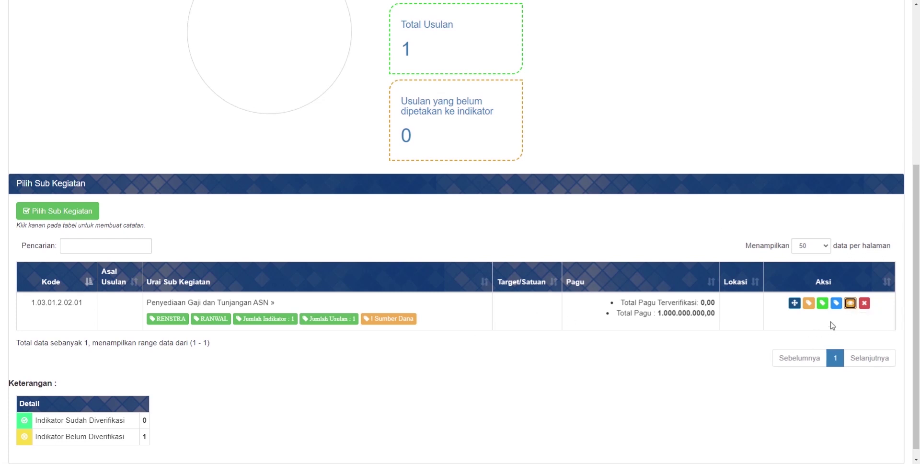
{"action": "scroll", "coordinate": [470, 276], "scroll_direction": "down", "scroll_amount": 1}
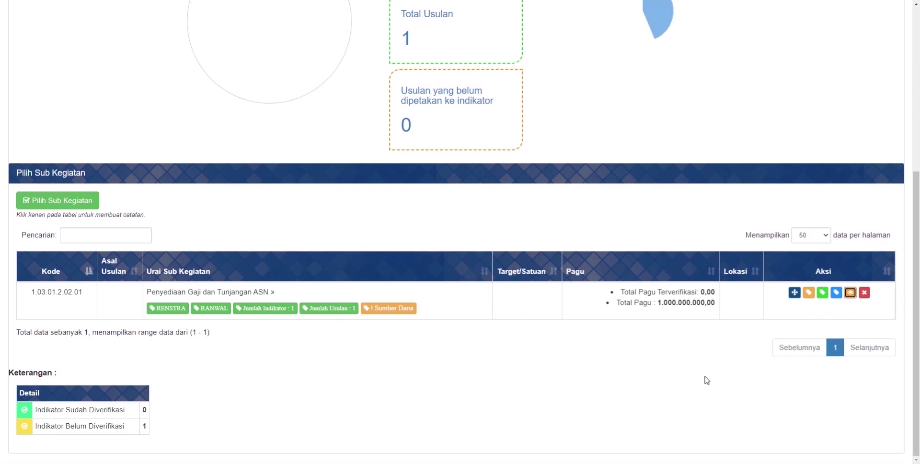
{"action": "left_click", "coordinate": [850, 292]}
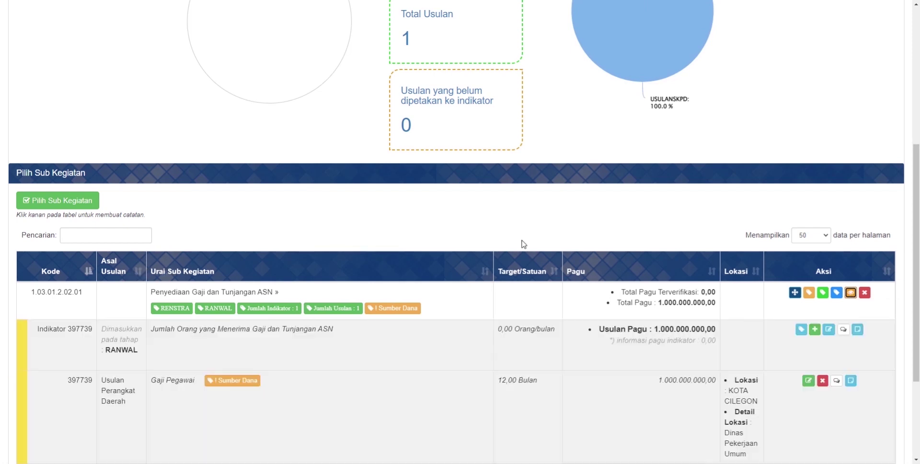
{"action": "scroll", "coordinate": [522, 241], "scroll_direction": "down", "scroll_amount": 3}
{"action": "left_click_drag", "start_coordinate": [38, 185], "coordinate": [171, 209]}
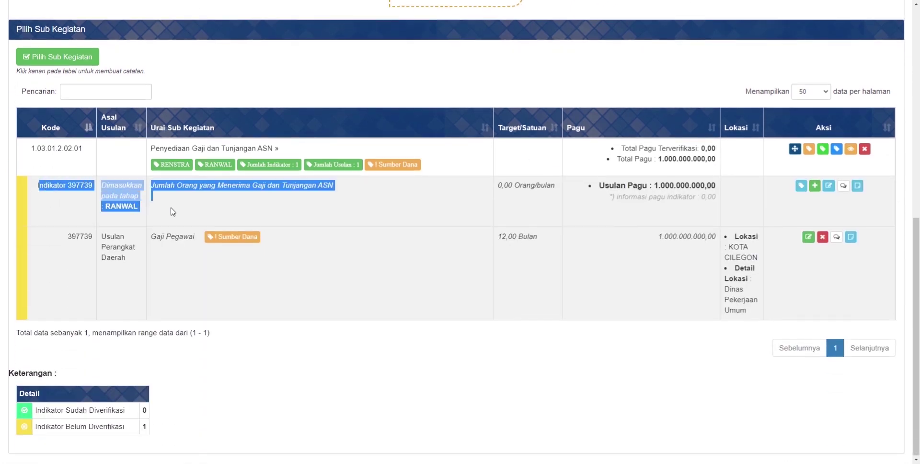
{"action": "left_click", "coordinate": [344, 217]}
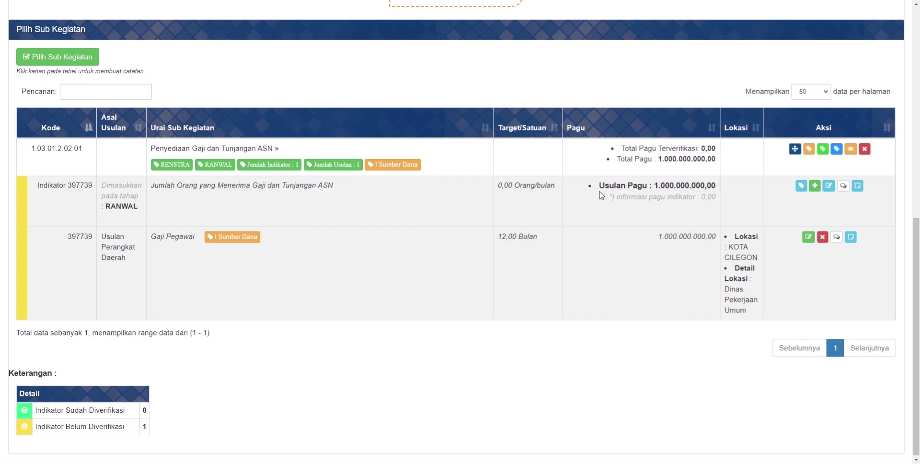
{"action": "left_click_drag", "start_coordinate": [598, 185], "coordinate": [746, 195]}
Start a proposal for the indicator: TPP Pegawai, volume 12, unit Bulan, with the issue "1. Kualitas Layanan Pemerintahan"
{"action": "left_click", "coordinate": [815, 185]}
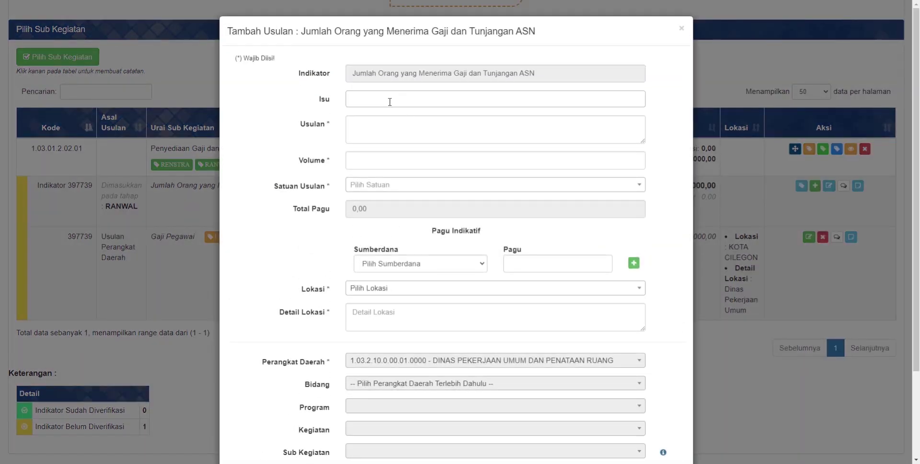
{"action": "left_click", "coordinate": [383, 185]}
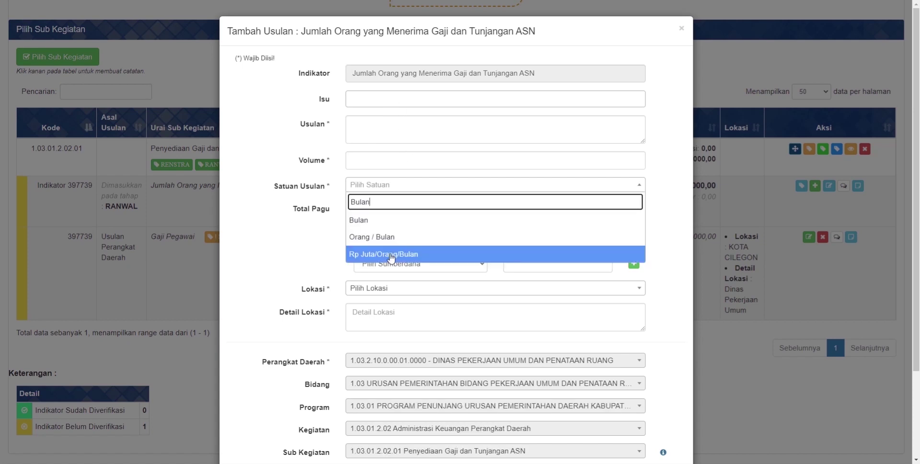
{"action": "left_click", "coordinate": [381, 218]}
{"action": "left_click", "coordinate": [382, 162]}
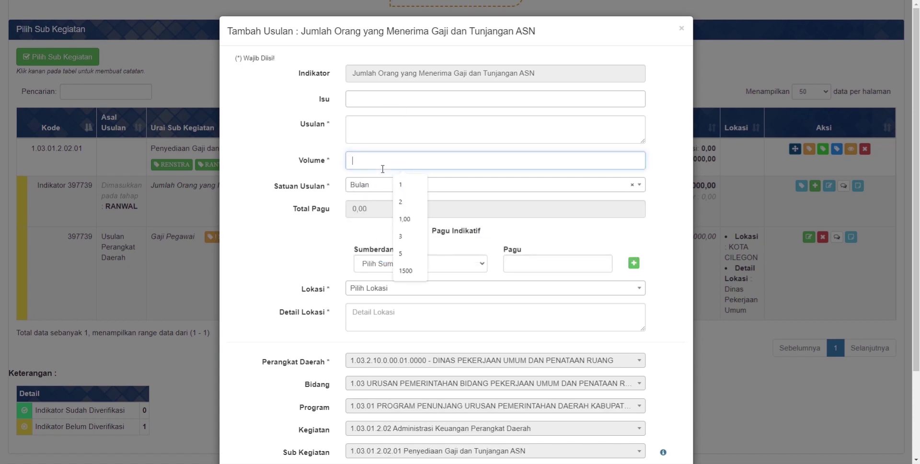
{"action": "type", "text": "12"}
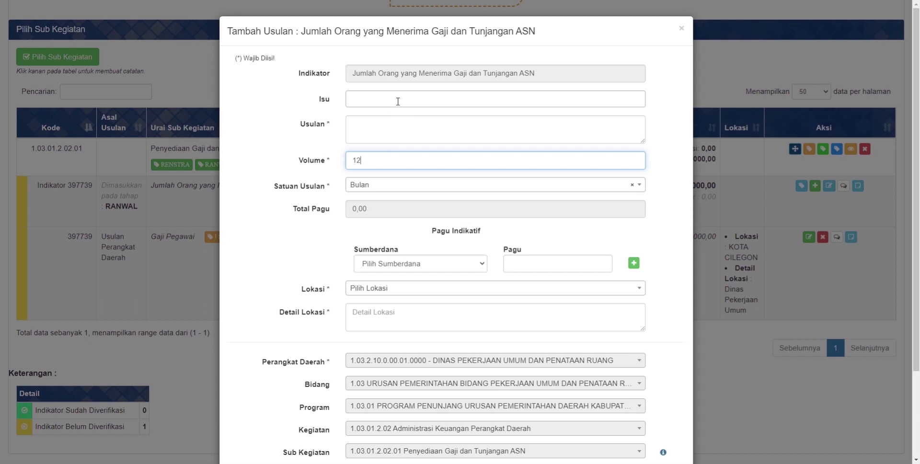
{"action": "left_click", "coordinate": [397, 101]}
{"action": "left_click", "coordinate": [401, 118]}
{"action": "left_click", "coordinate": [388, 124]}
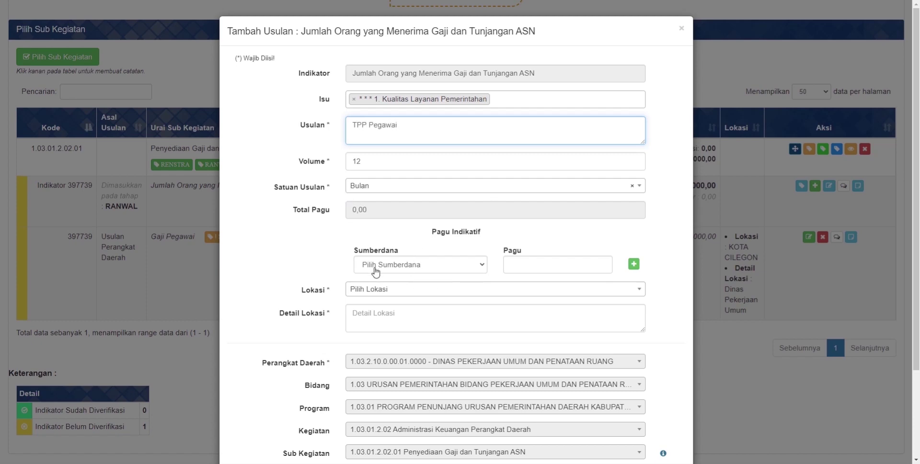
Set the proposal's funding source to 1.1 PENDAPATAN ASLI DAERAH (PAD) with a ceiling of 1.000.000.000
{"action": "left_click", "coordinate": [395, 266]}
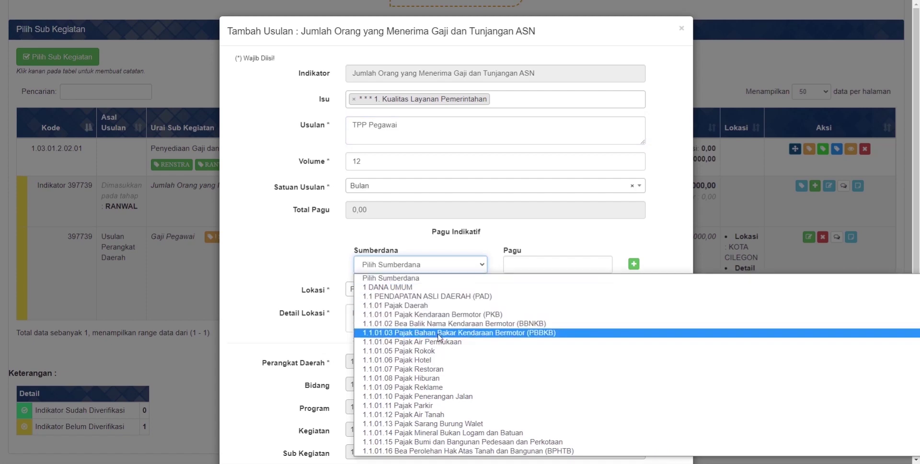
{"action": "left_click", "coordinate": [452, 296]}
{"action": "left_click", "coordinate": [552, 267]}
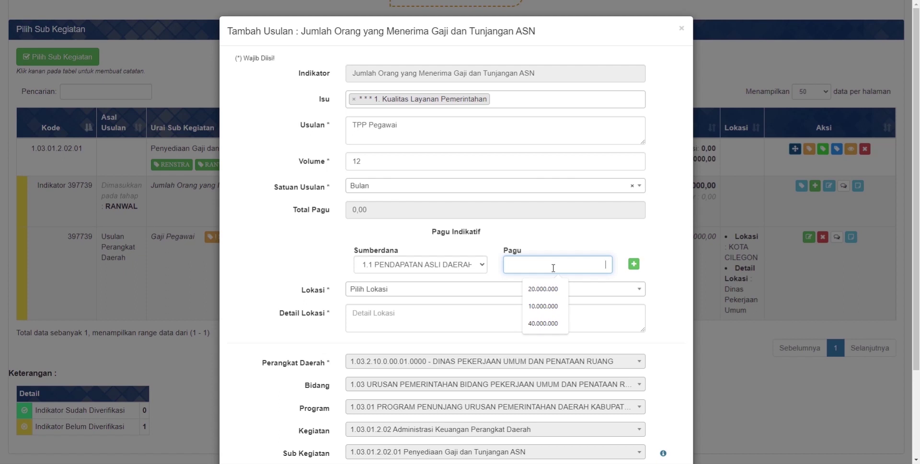
{"action": "type", "text": "100.000.000"}
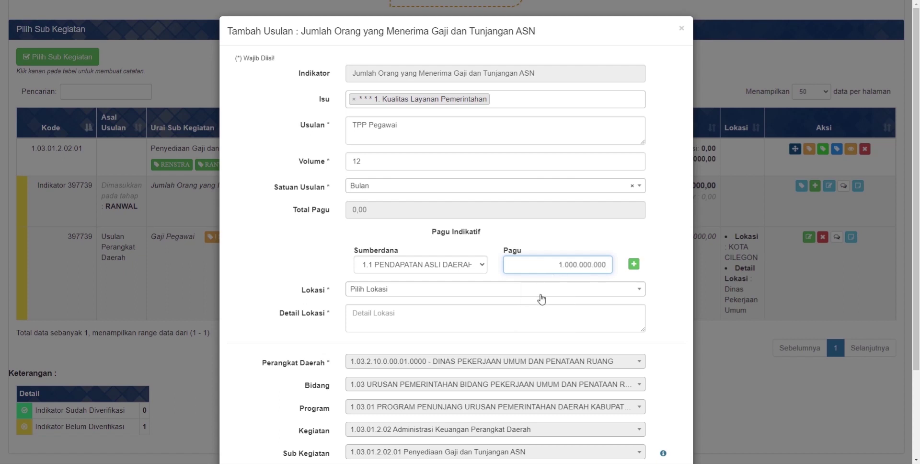
Set the proposal's location to 36.72 KOTA CILEGON with detail Dinas Pekerjaan Umum, and save it
{"action": "left_click", "coordinate": [541, 293]}
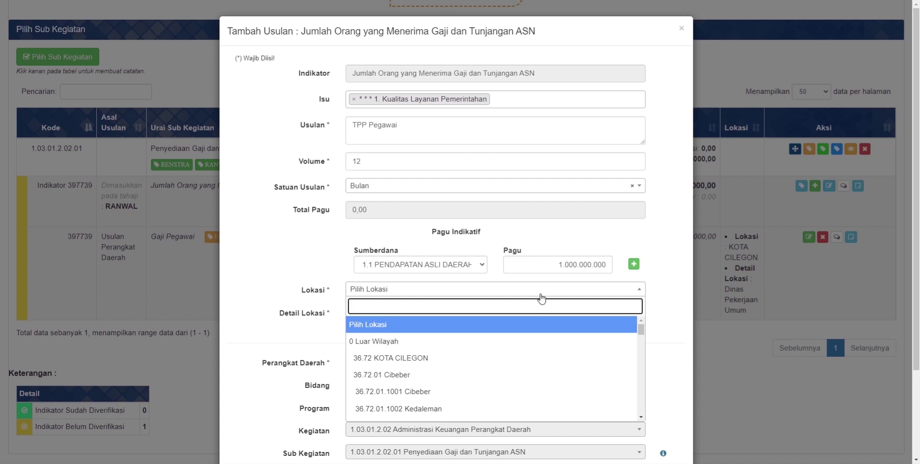
{"action": "left_click", "coordinate": [463, 356]}
{"action": "left_click", "coordinate": [392, 324]}
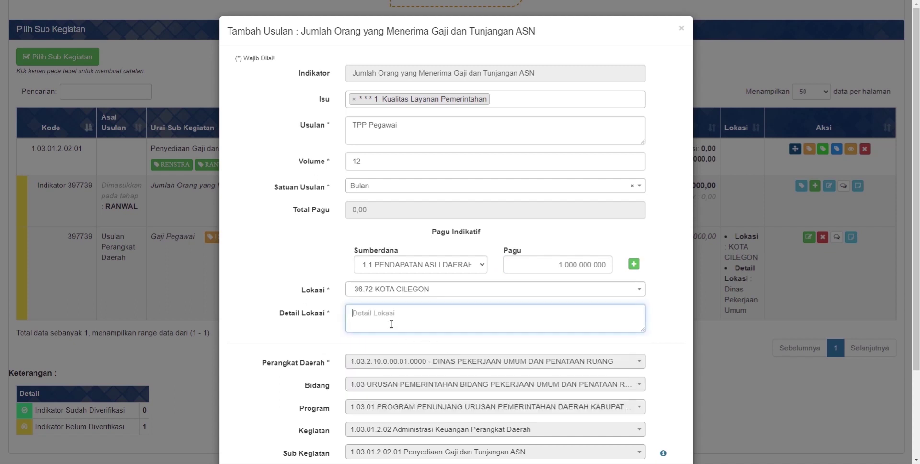
{"action": "type", "text": "Dinas Pekerjaan Umum"}
{"action": "scroll", "coordinate": [282, 326], "scroll_direction": "down", "scroll_amount": 3}
{"action": "left_click", "coordinate": [668, 422]}
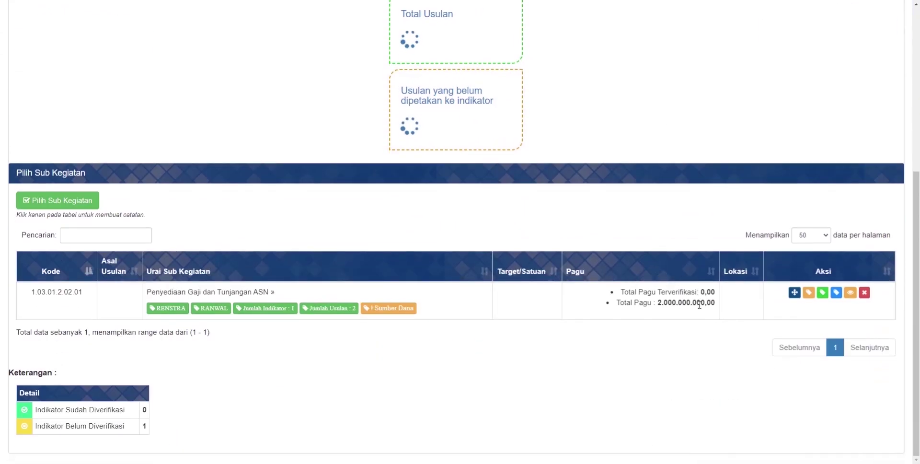
Display the sub-activity's proposals and edit Gaji Pegawai, setting its funding source to 1.1 PENDAPATAN ASLI DAERAH (PAD) with a ceiling of 1.000.000.000
{"action": "left_click", "coordinate": [846, 294]}
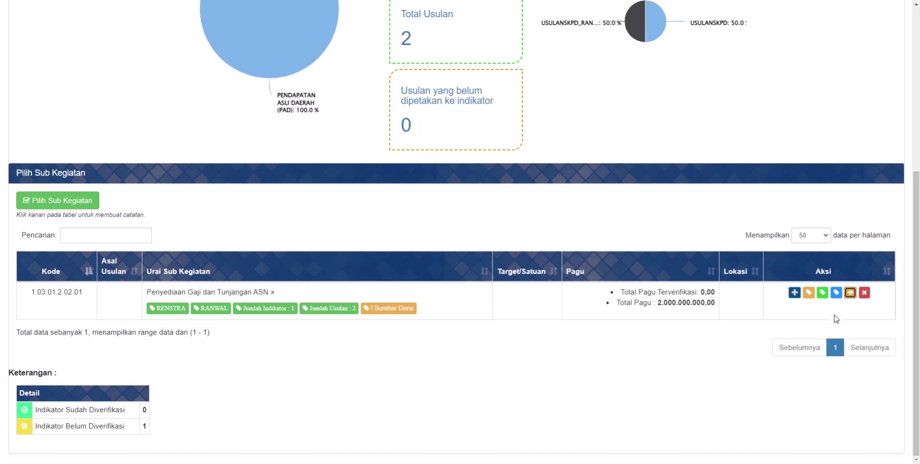
{"action": "left_click", "coordinate": [850, 293]}
{"action": "scroll", "coordinate": [594, 297], "scroll_direction": "down", "scroll_amount": 5}
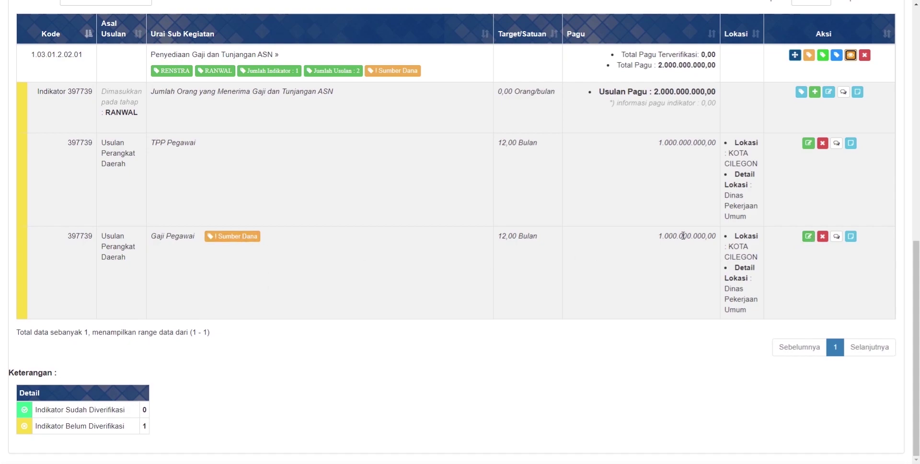
{"action": "left_click", "coordinate": [808, 237]}
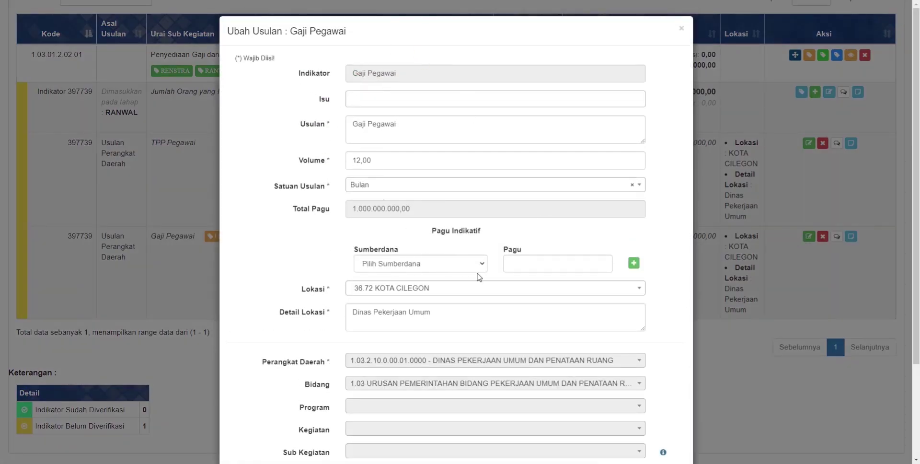
{"action": "scroll", "coordinate": [512, 278], "scroll_direction": "down", "scroll_amount": 3}
{"action": "left_click", "coordinate": [423, 149]}
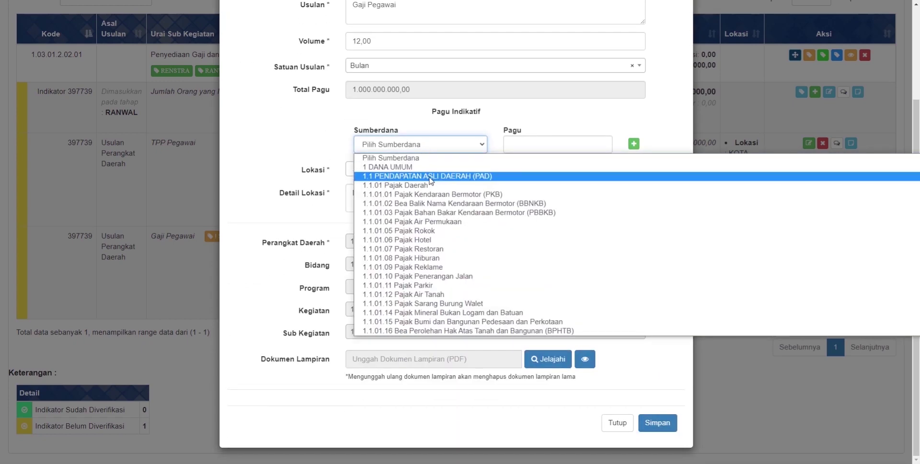
{"action": "left_click", "coordinate": [430, 177]}
{"action": "left_click", "coordinate": [588, 144]}
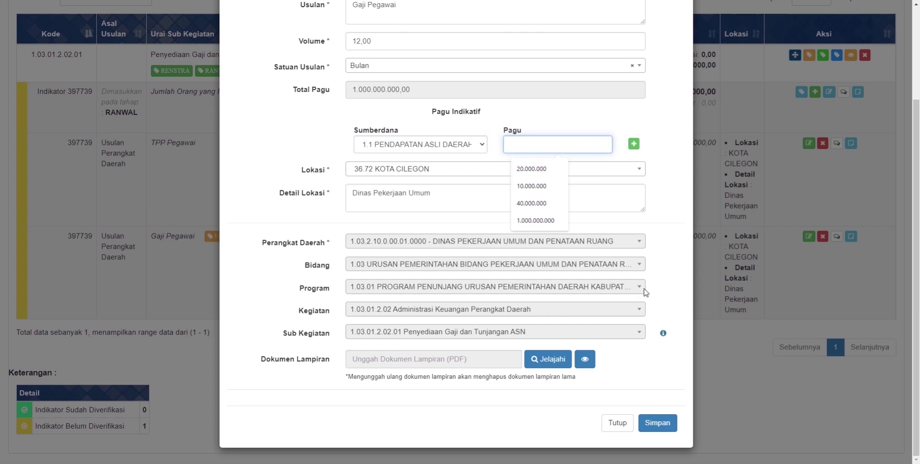
{"action": "type", "text": "10000.000.000"}
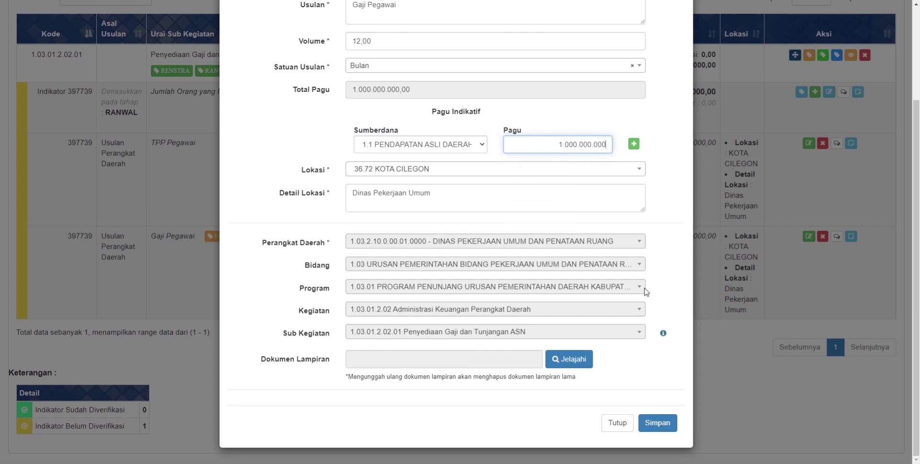
Assign the issue "1. Kualitas Layanan Pemerintahan" to the Gaji Pegawai proposal and save the changes
{"action": "scroll", "coordinate": [585, 242], "scroll_direction": "up", "scroll_amount": 2}
{"action": "scroll", "coordinate": [513, 266], "scroll_direction": "down", "scroll_amount": 2}
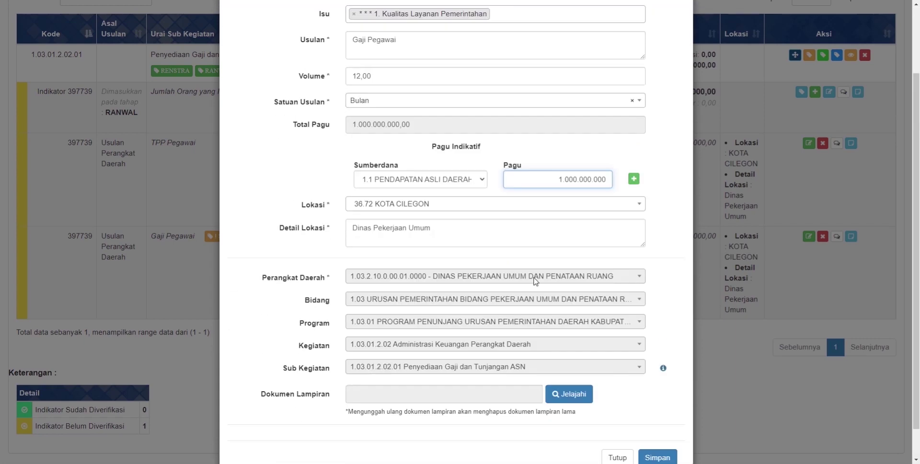
{"action": "left_click", "coordinate": [659, 425]}
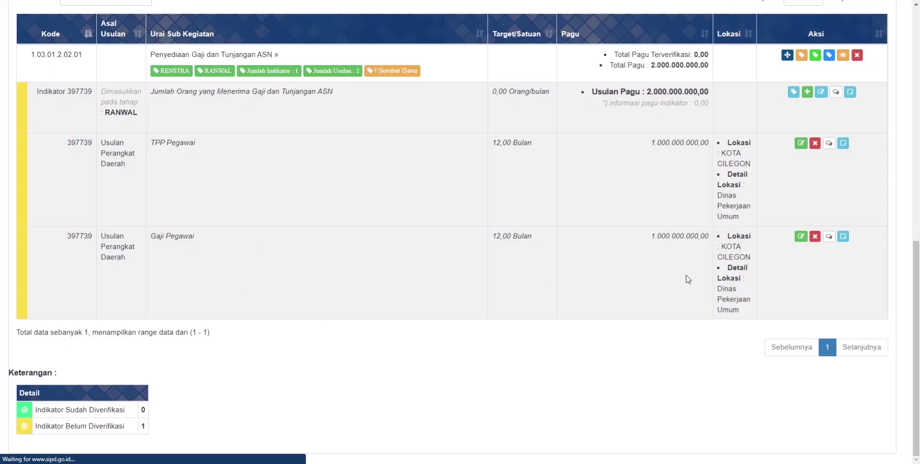
Display the indicator and proposals of sub-activity 1.03.01.2.02.01 again and compare its verified ceiling with its total ceiling
{"action": "scroll", "coordinate": [379, 180], "scroll_direction": "up", "scroll_amount": 2}
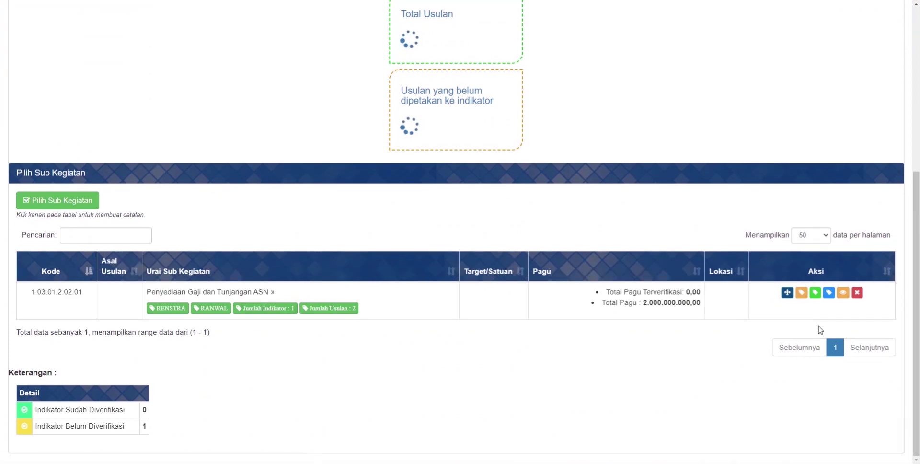
{"action": "left_click", "coordinate": [842, 297]}
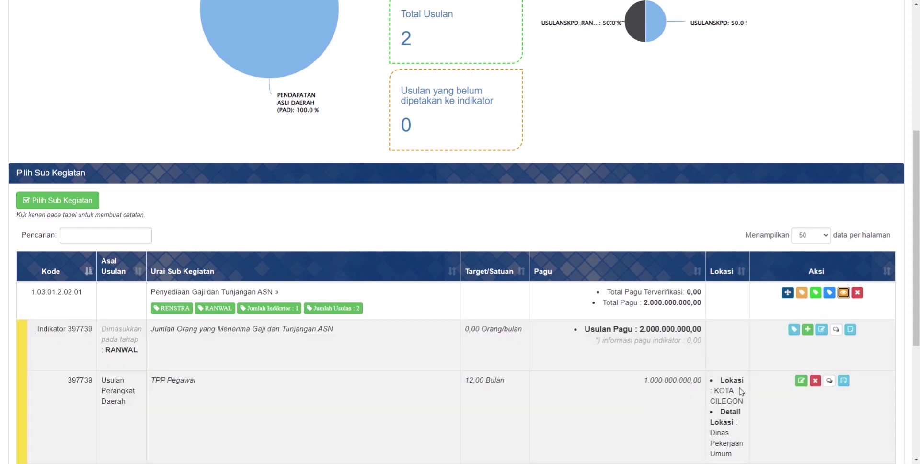
{"action": "scroll", "coordinate": [741, 390], "scroll_direction": "down", "scroll_amount": 4}
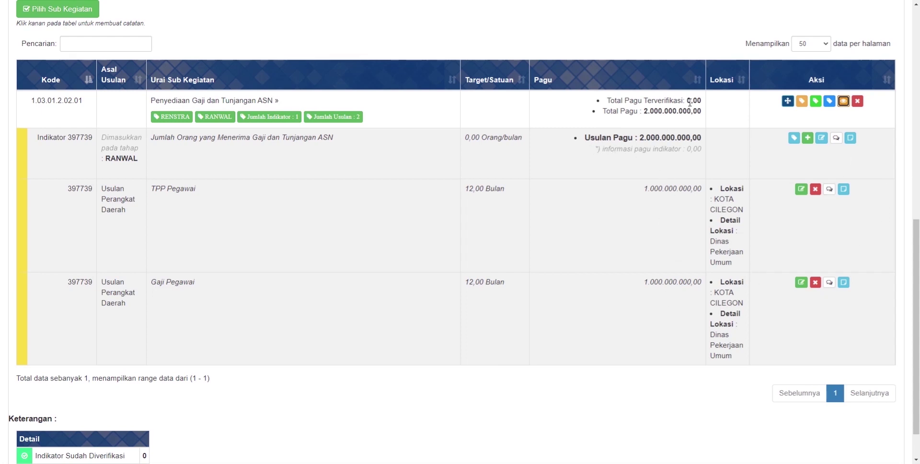
{"action": "left_click_drag", "start_coordinate": [688, 100], "coordinate": [701, 100]}
{"action": "scroll", "coordinate": [711, 230], "scroll_direction": "down", "scroll_amount": 1}
{"action": "scroll", "coordinate": [694, 240], "scroll_direction": "up", "scroll_amount": 5}
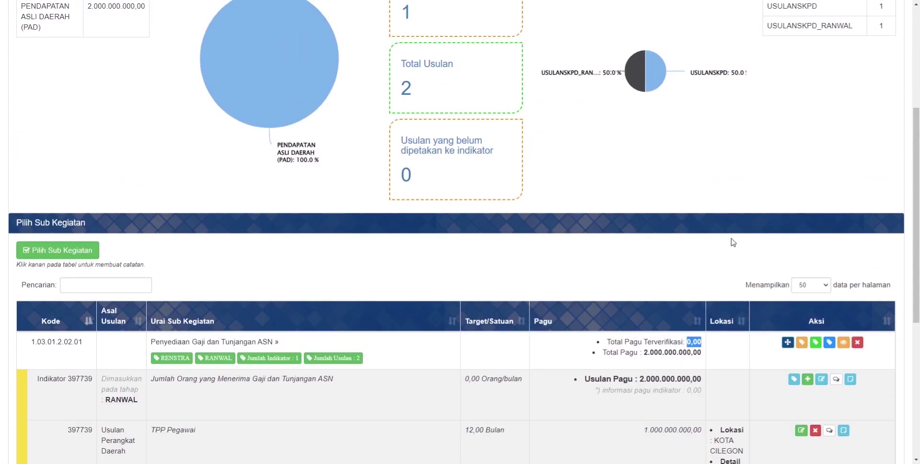
{"action": "scroll", "coordinate": [758, 276], "scroll_direction": "down", "scroll_amount": 3}
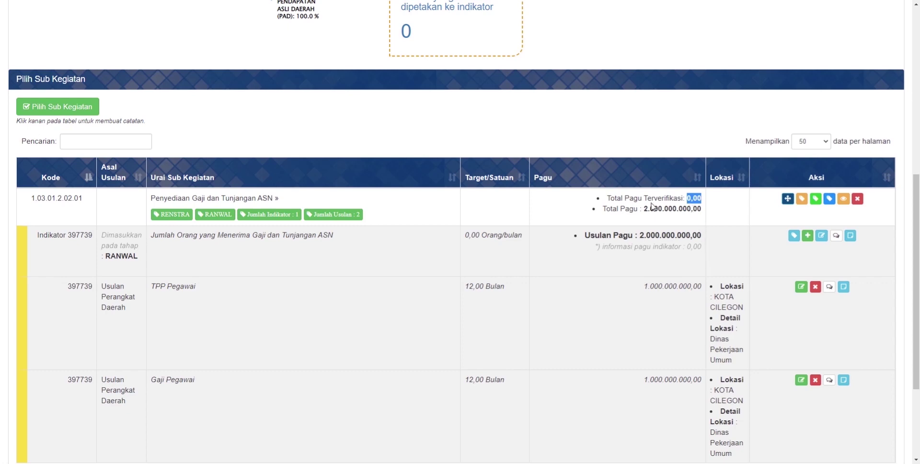
{"action": "left_click_drag", "start_coordinate": [608, 198], "coordinate": [697, 232]}
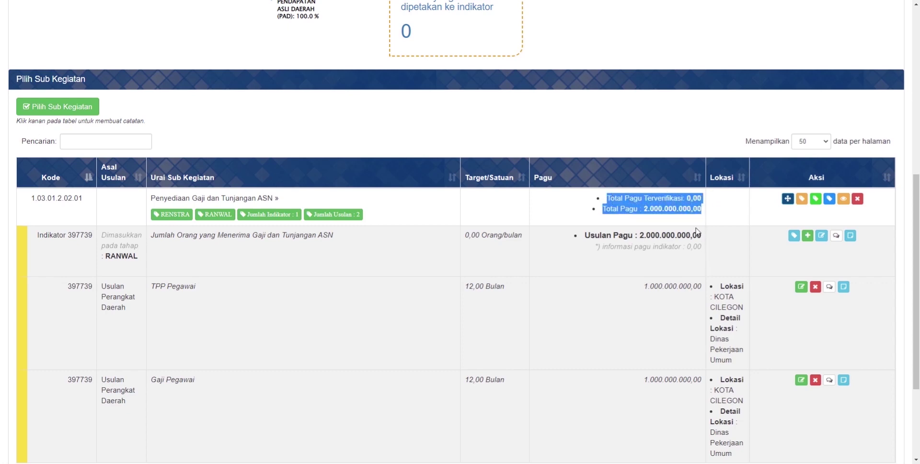
{"action": "scroll", "coordinate": [694, 268], "scroll_direction": "down", "scroll_amount": 2}
{"action": "left_click_drag", "start_coordinate": [673, 364], "coordinate": [675, 356]}
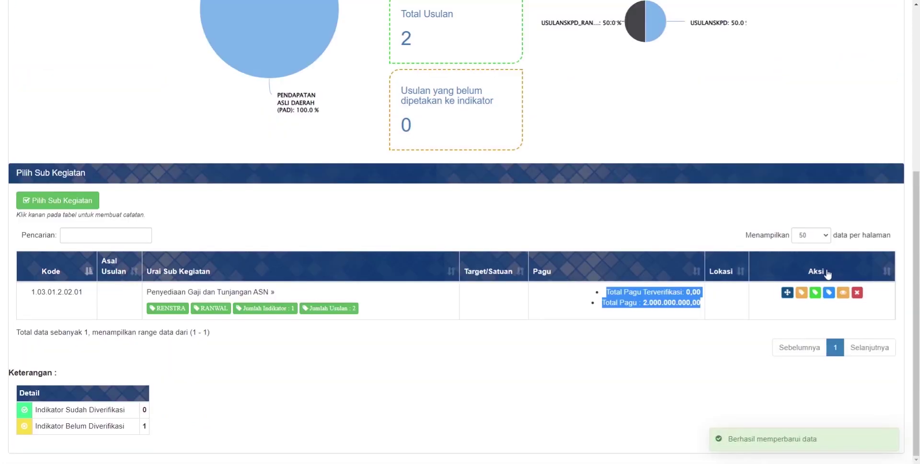
Examine the funding source and proposal source charts and the unmapped sub-activity counter alongside the sub-activity table
{"action": "scroll", "coordinate": [643, 290], "scroll_direction": "down", "scroll_amount": 4}
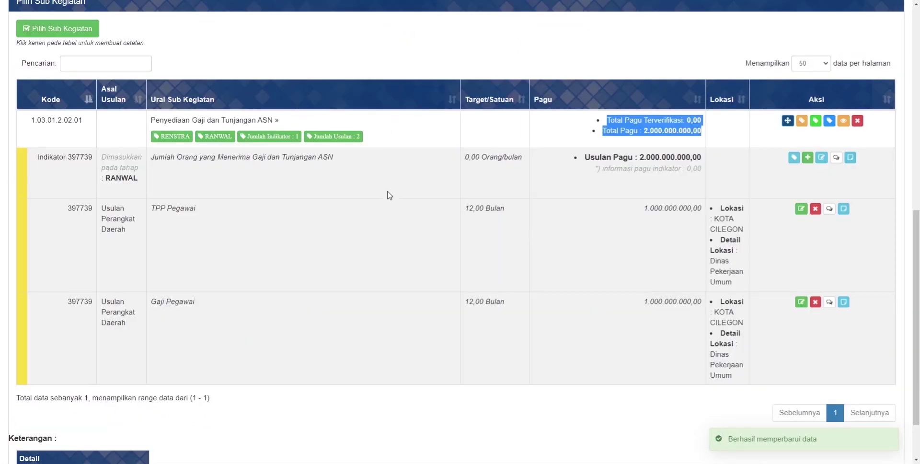
{"action": "scroll", "coordinate": [572, 232], "scroll_direction": "up", "scroll_amount": 8}
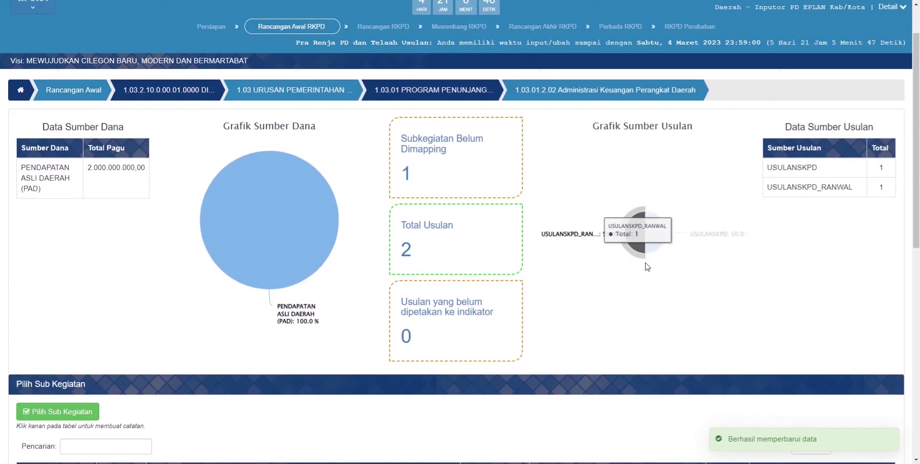
{"action": "scroll", "coordinate": [573, 204], "scroll_direction": "down", "scroll_amount": 8}
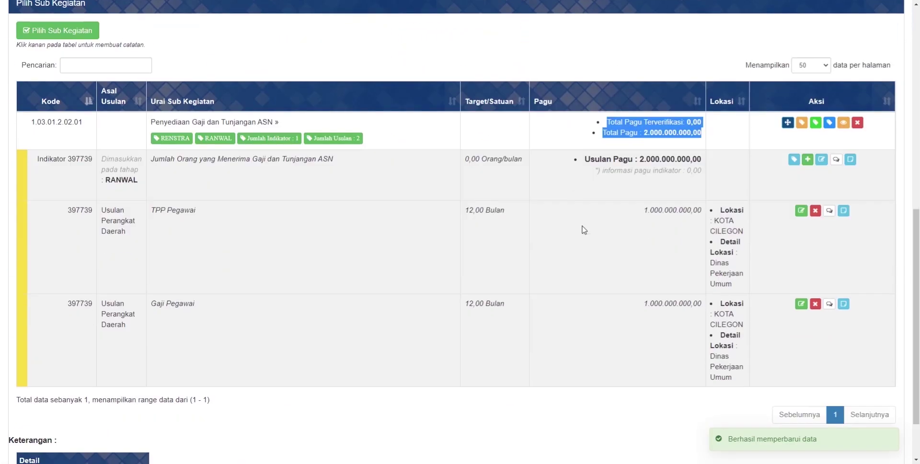
{"action": "scroll", "coordinate": [562, 274], "scroll_direction": "up", "scroll_amount": 9}
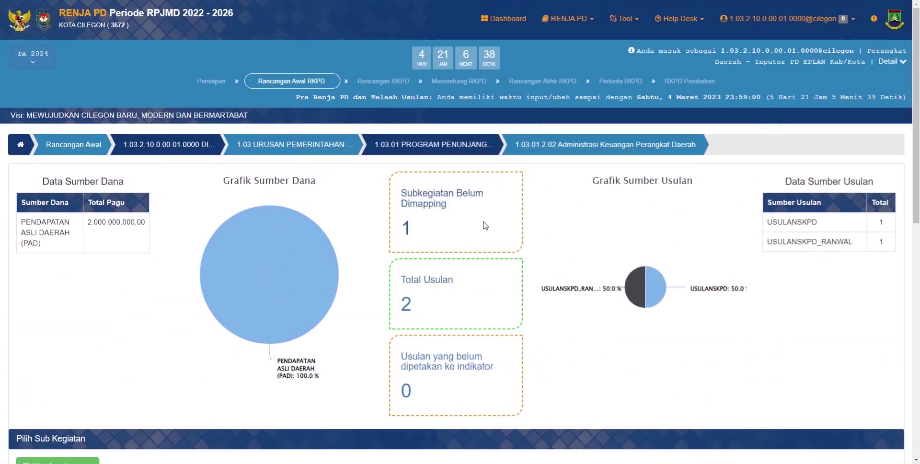
{"action": "scroll", "coordinate": [597, 242], "scroll_direction": "down", "scroll_amount": 6}
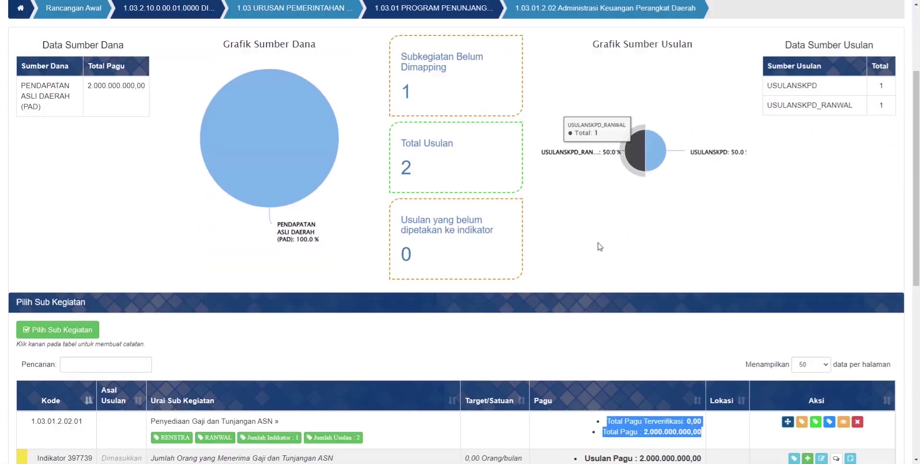
Return to the program list of field 1.03 and open program 1.03.02 Pengelolaan Sumber Daya Air (SDA)
{"action": "scroll", "coordinate": [671, 248], "scroll_direction": "up", "scroll_amount": 4}
{"action": "scroll", "coordinate": [671, 247], "scroll_direction": "down", "scroll_amount": 7}
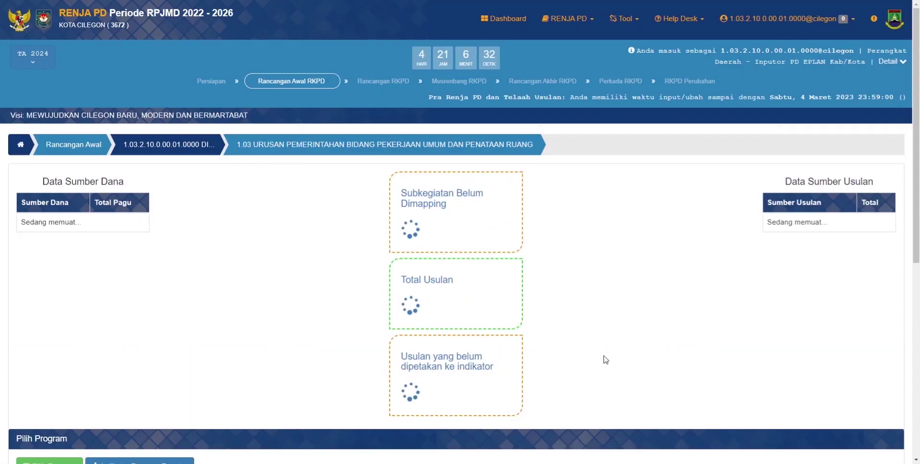
{"action": "scroll", "coordinate": [606, 357], "scroll_direction": "down", "scroll_amount": 6}
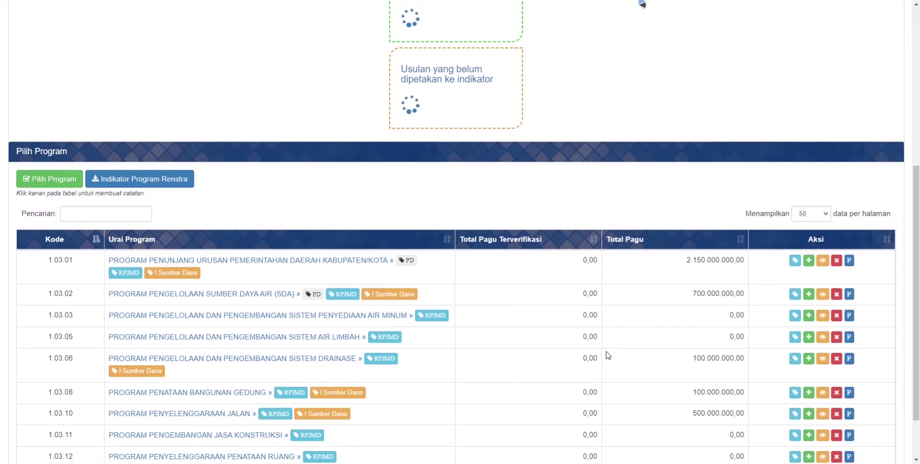
{"action": "scroll", "coordinate": [418, 292], "scroll_direction": "down", "scroll_amount": 1}
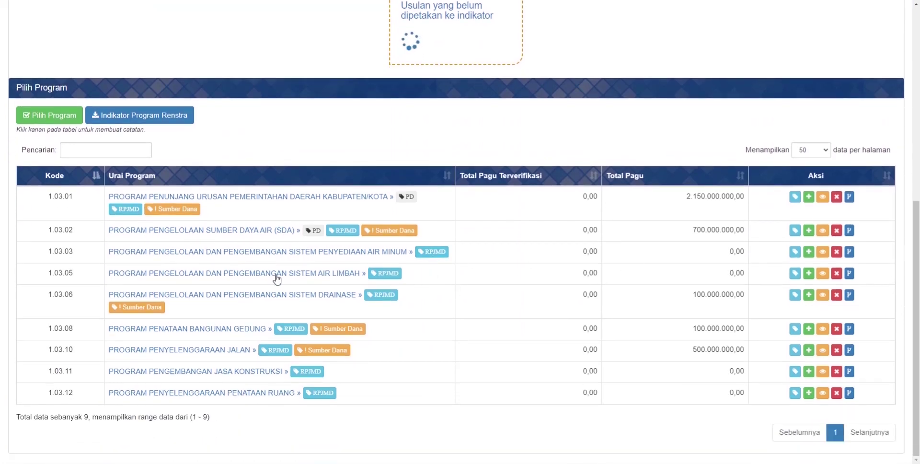
{"action": "left_click", "coordinate": [225, 234]}
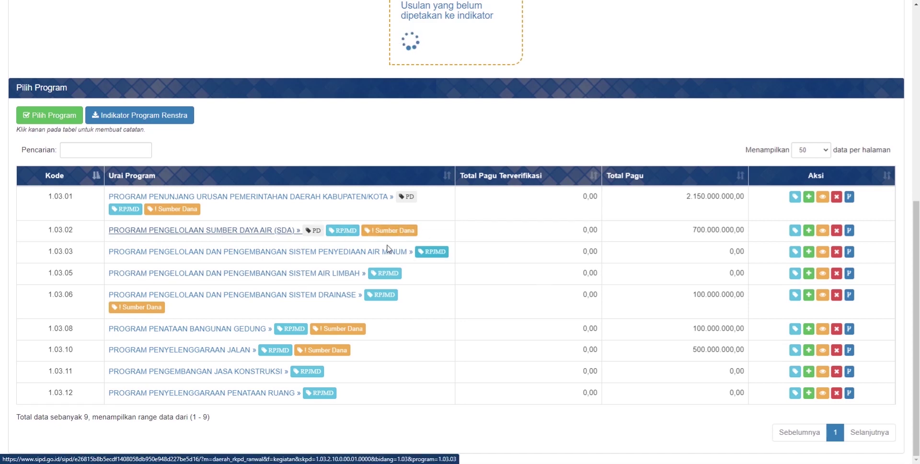
Tag activity 1.03.02.2.01 with regional priority "4 Meningkatkan Kualitas Pembangunan dan Kualitas Hidup Masyarakat" and save the tagging
{"action": "scroll", "coordinate": [366, 255], "scroll_direction": "down", "scroll_amount": 4}
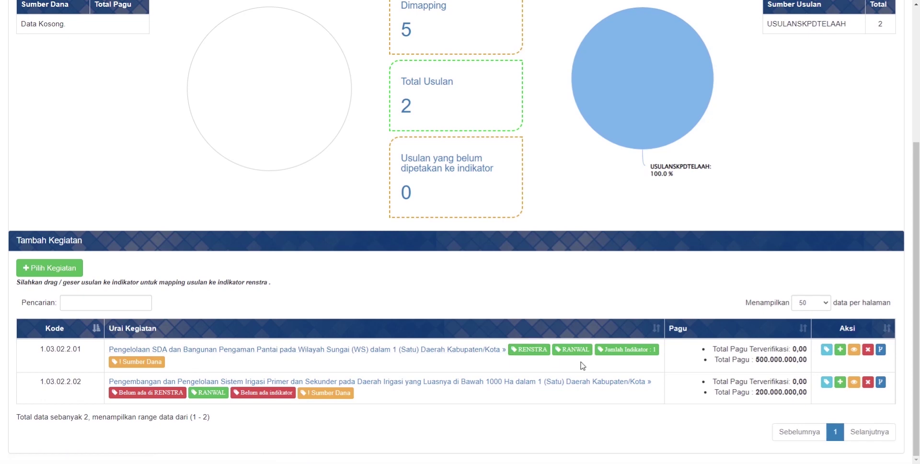
{"action": "left_click", "coordinate": [826, 349]}
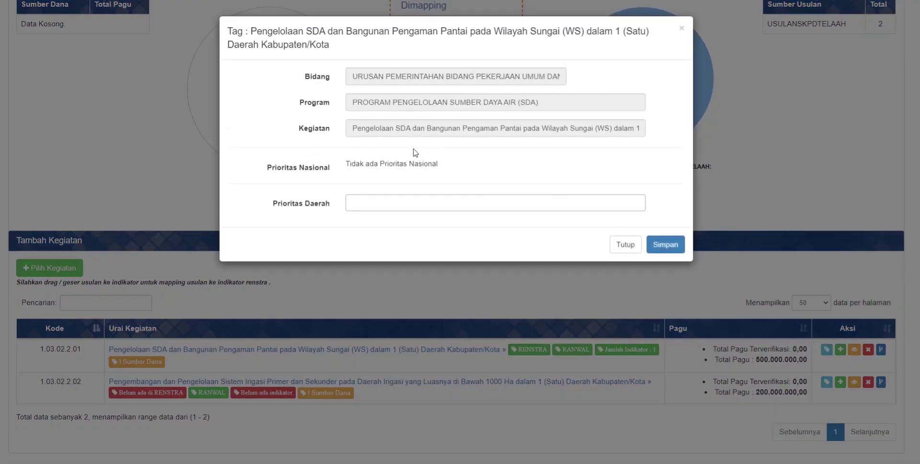
{"action": "left_click", "coordinate": [406, 209]}
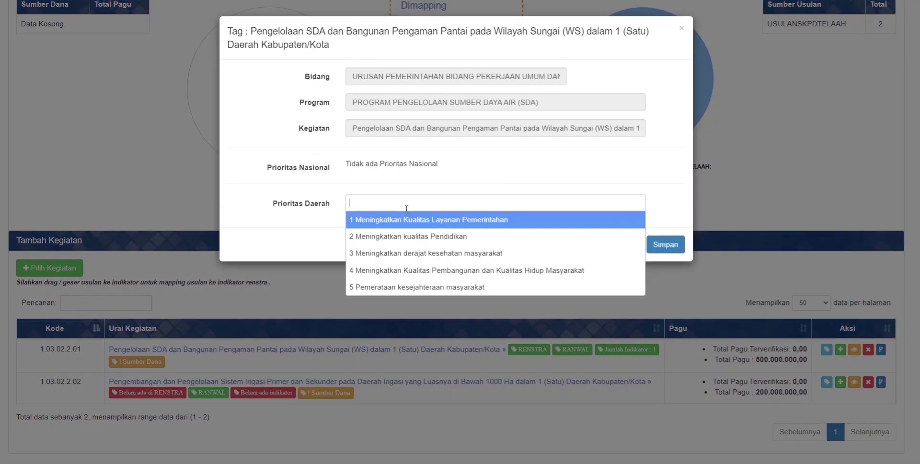
{"action": "left_click", "coordinate": [455, 269]}
{"action": "left_click", "coordinate": [668, 246]}
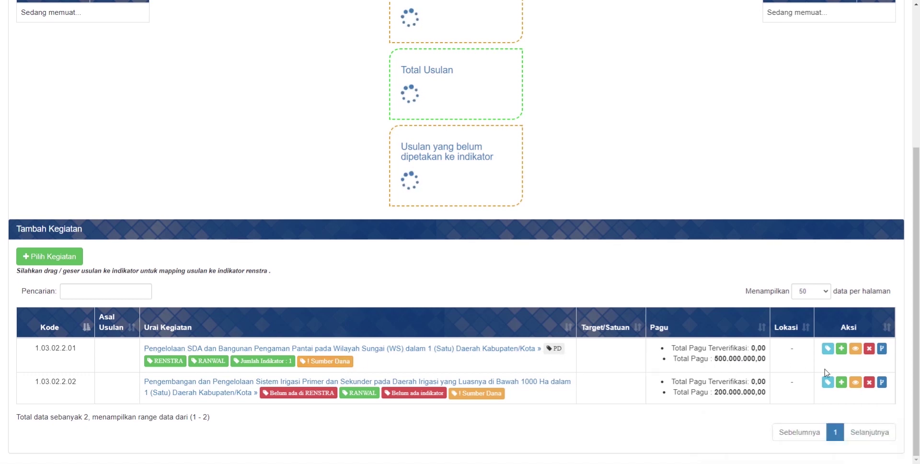
Map all sub-activities of activity 1.03.02.2.01 to its Renstra indicator 1301
{"action": "left_click", "coordinate": [855, 348]}
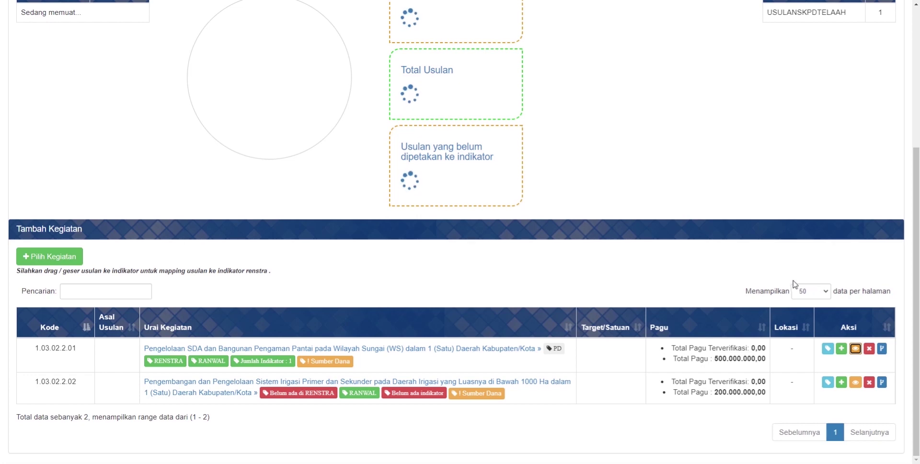
{"action": "left_click", "coordinate": [882, 349]}
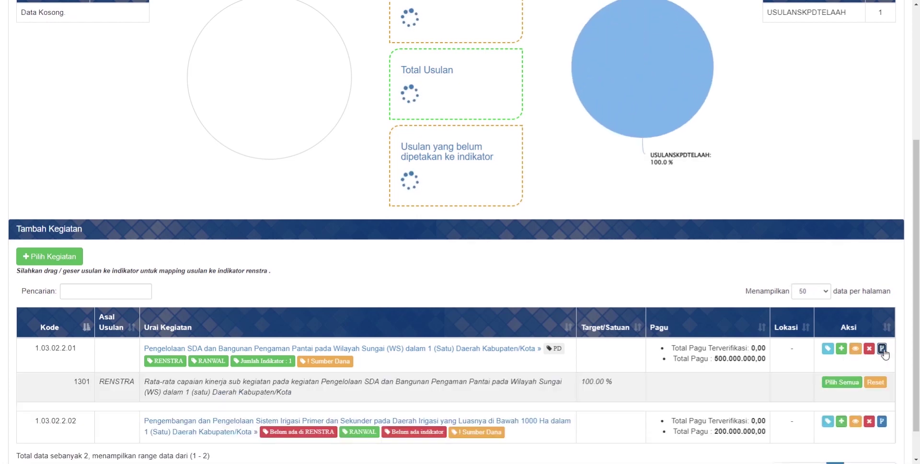
{"action": "scroll", "coordinate": [652, 266], "scroll_direction": "down", "scroll_amount": 1}
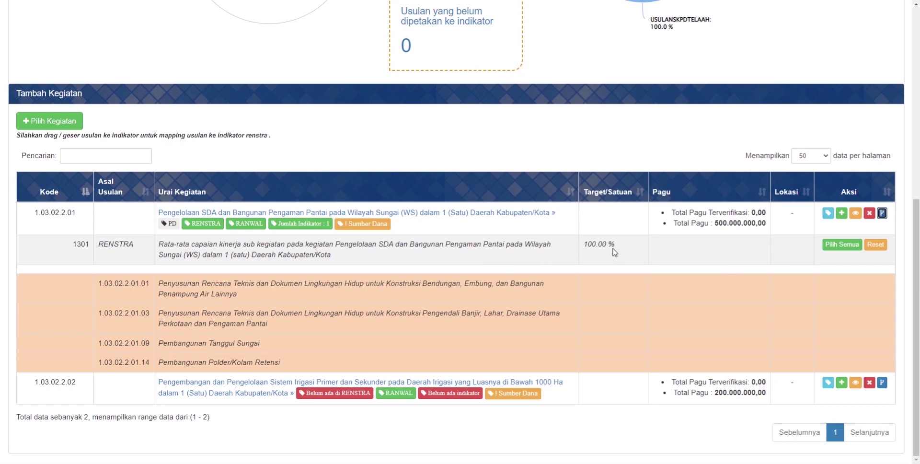
{"action": "left_click", "coordinate": [840, 246]}
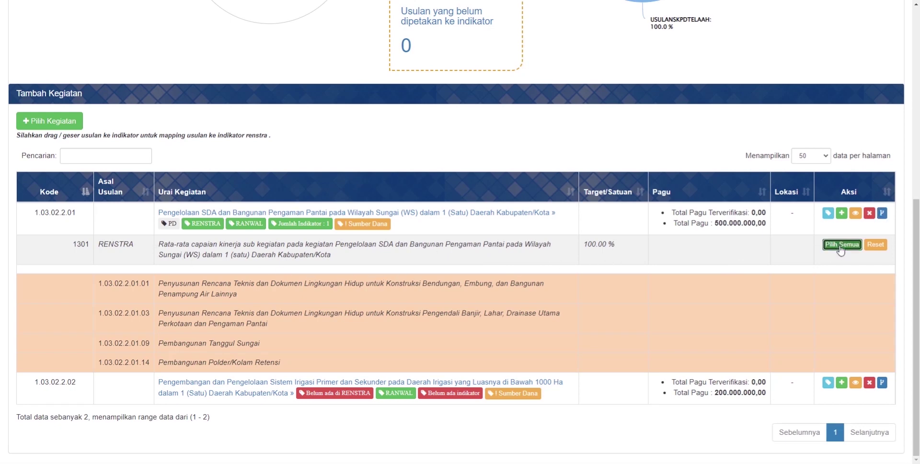
{"action": "left_click", "coordinate": [340, 211]}
{"action": "left_click", "coordinate": [500, 309]}
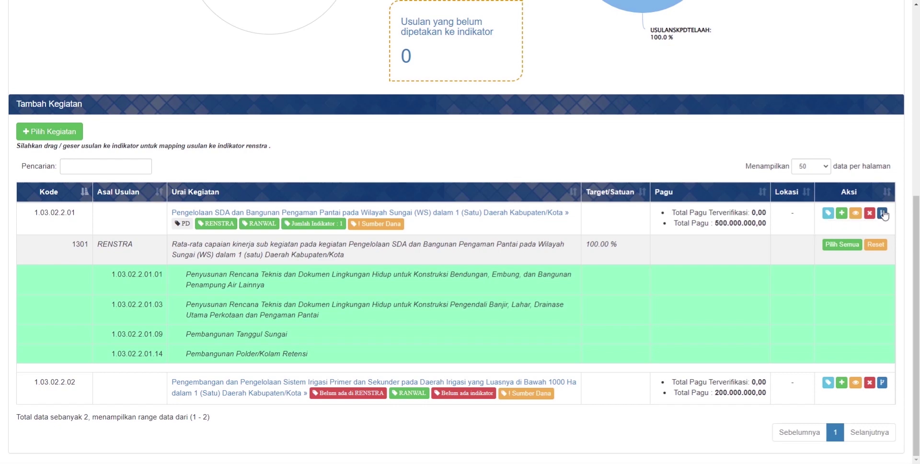
Display indicator 1301 of activity 1.03.02.2.01 and examine the target and location fields in its edit form without saving
{"action": "left_click", "coordinate": [855, 216]}
{"action": "left_click", "coordinate": [842, 244]}
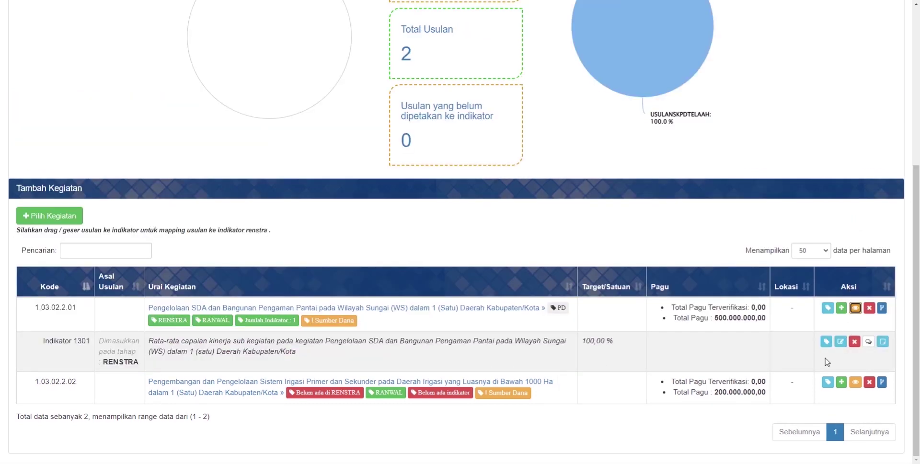
{"action": "left_click", "coordinate": [840, 341]}
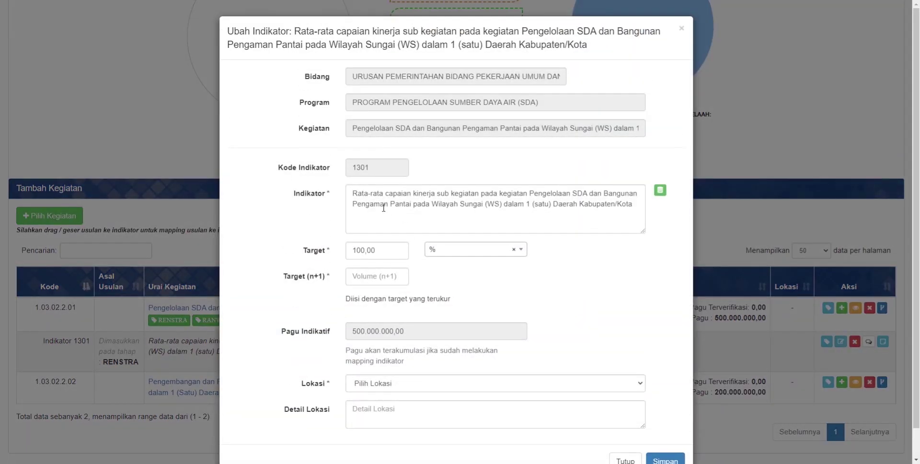
{"action": "scroll", "coordinate": [451, 371], "scroll_direction": "down", "scroll_amount": 1}
{"action": "left_click", "coordinate": [484, 387]}
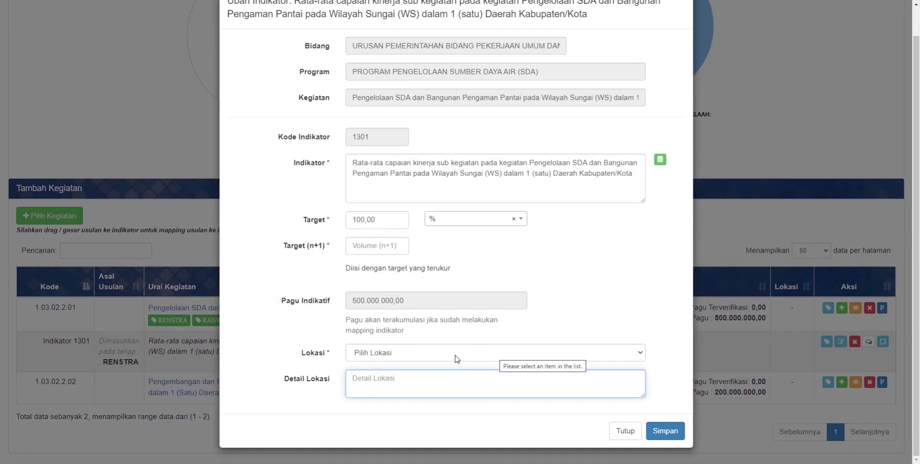
{"action": "left_click", "coordinate": [624, 430]}
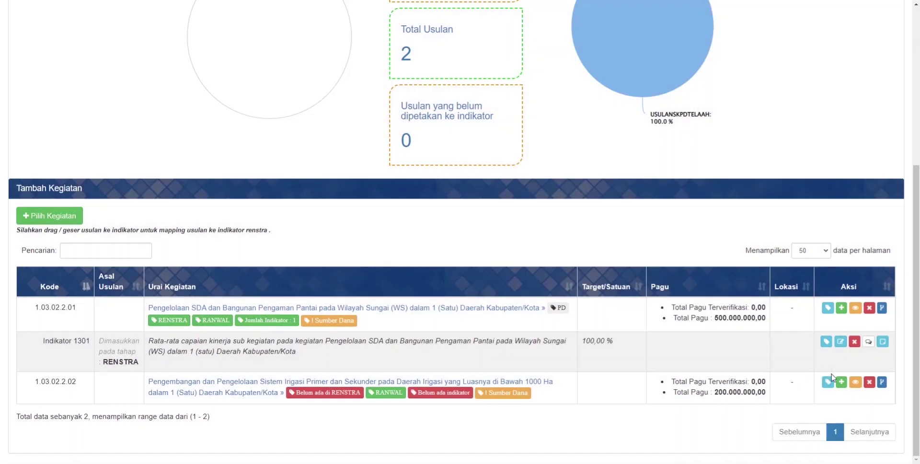
Open activity 1.03.02.2.01 Pengelolaan SDA dan Bangunan Pengaman Pantai and go to its sub-activity list
{"action": "left_click", "coordinate": [269, 311]}
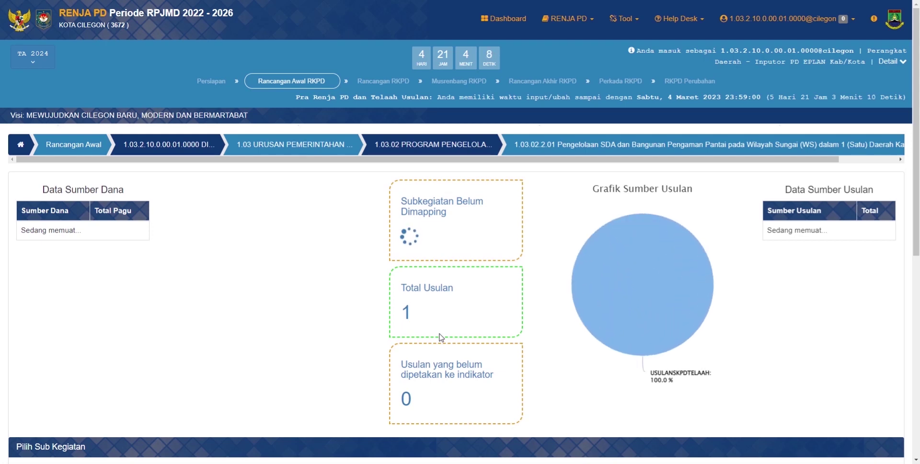
{"action": "scroll", "coordinate": [440, 337], "scroll_direction": "down", "scroll_amount": 5}
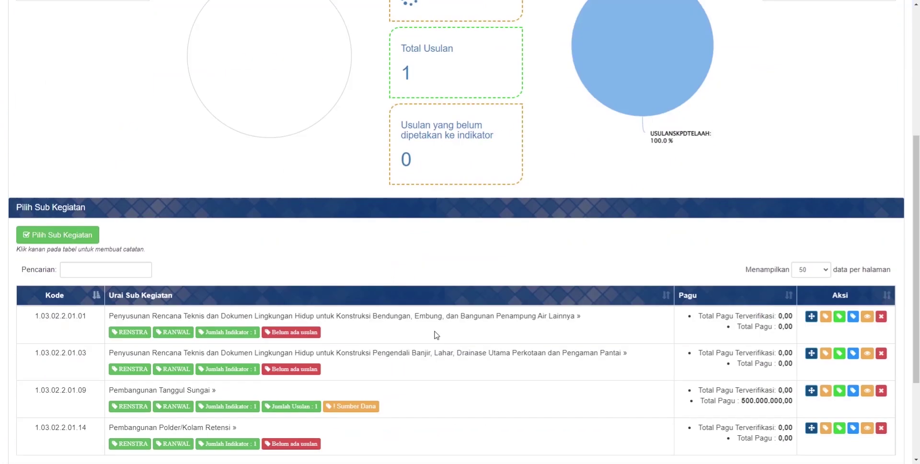
{"action": "scroll", "coordinate": [440, 384], "scroll_direction": "down", "scroll_amount": 3}
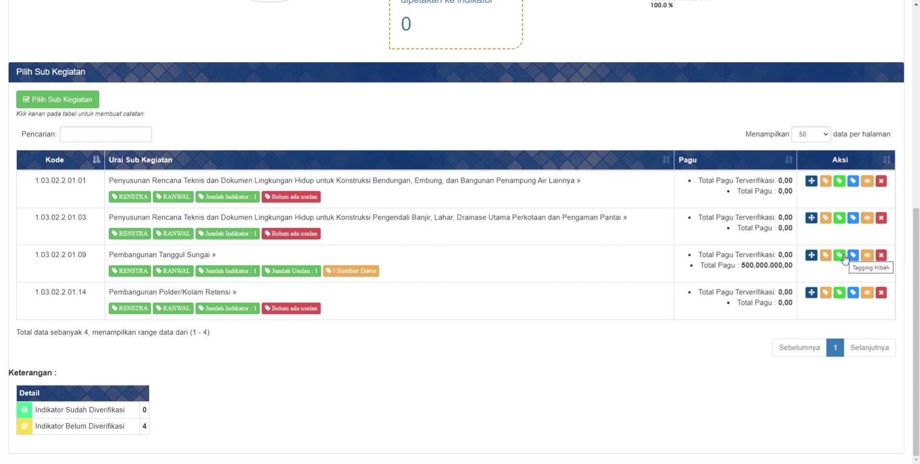
Tag Pembangunan Tanggul Sungai with regional priority 4 and provincial priority "3. Meningkatkan Kualitas Lingkungan Hidup, Ketahanan Bencana, dan Perubahan Iklim", and save
{"action": "left_click", "coordinate": [825, 256]}
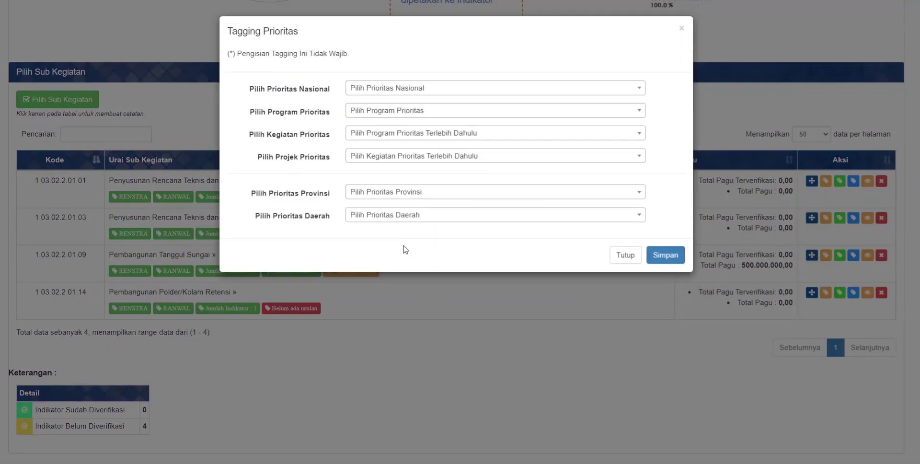
{"action": "left_click", "coordinate": [407, 214]}
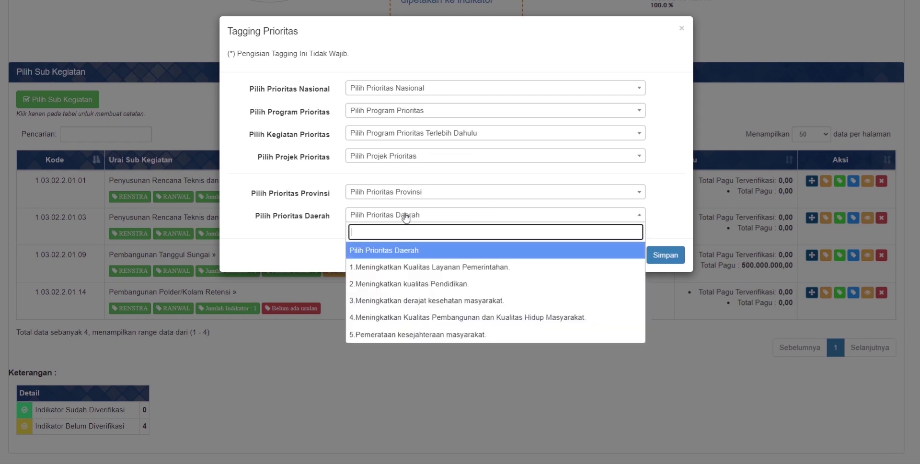
{"action": "left_click", "coordinate": [437, 316]}
{"action": "left_click", "coordinate": [402, 192]}
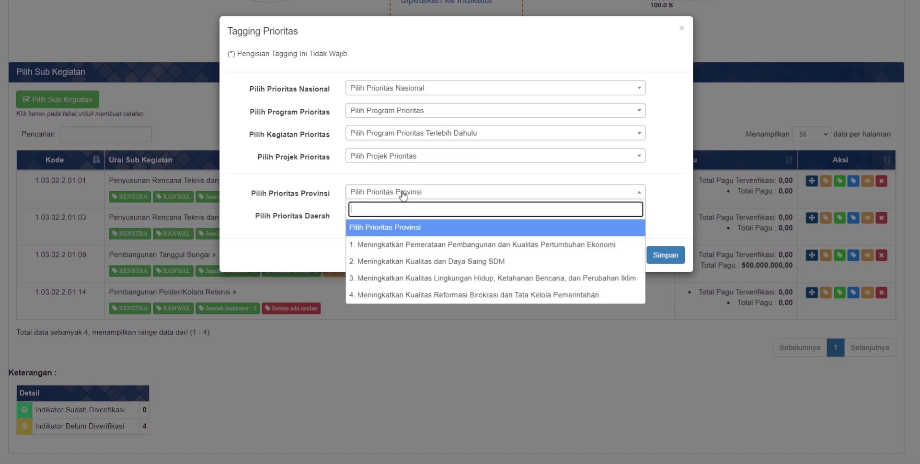
{"action": "left_click", "coordinate": [438, 277]}
{"action": "left_click", "coordinate": [676, 255]}
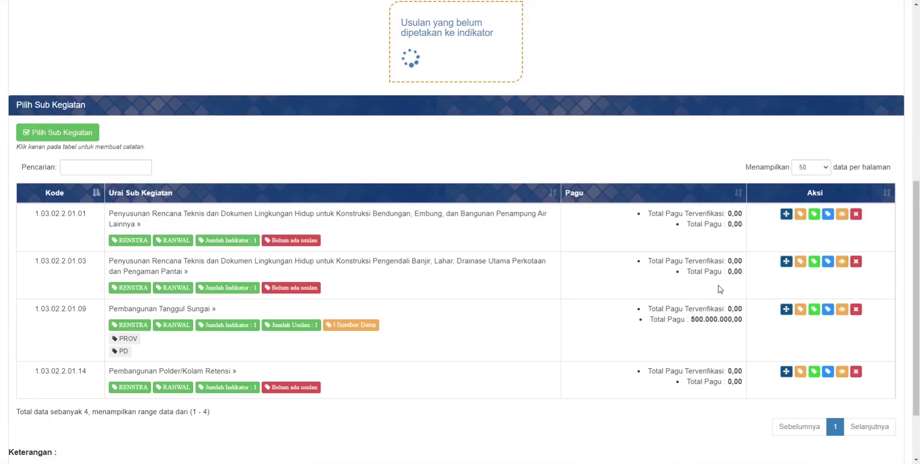
Open the proposal of sub-activity 1.03.02.2.01.09 Pembangunan Tanggul Sungai for editing and choose funding source "1.1 PENDAPATAN ASLI DAERAH (PAD)"
{"action": "scroll", "coordinate": [720, 289], "scroll_direction": "down", "scroll_amount": 2}
{"action": "left_click", "coordinate": [841, 235]}
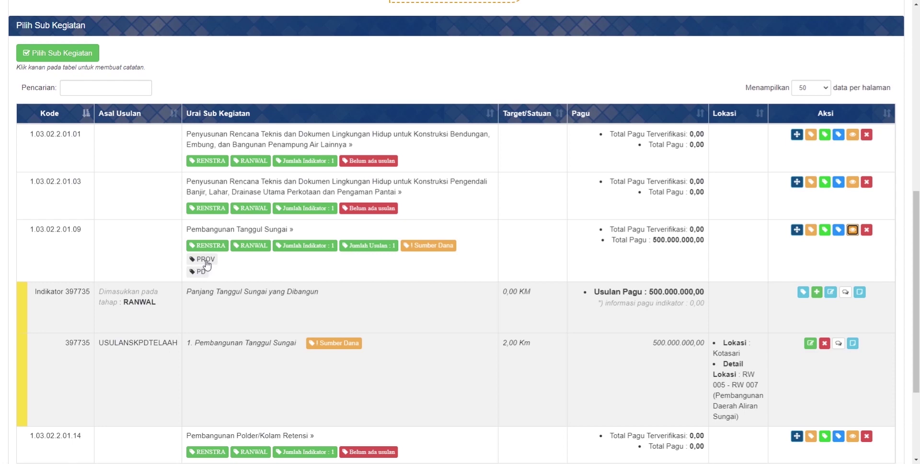
{"action": "scroll", "coordinate": [318, 287], "scroll_direction": "down", "scroll_amount": 2}
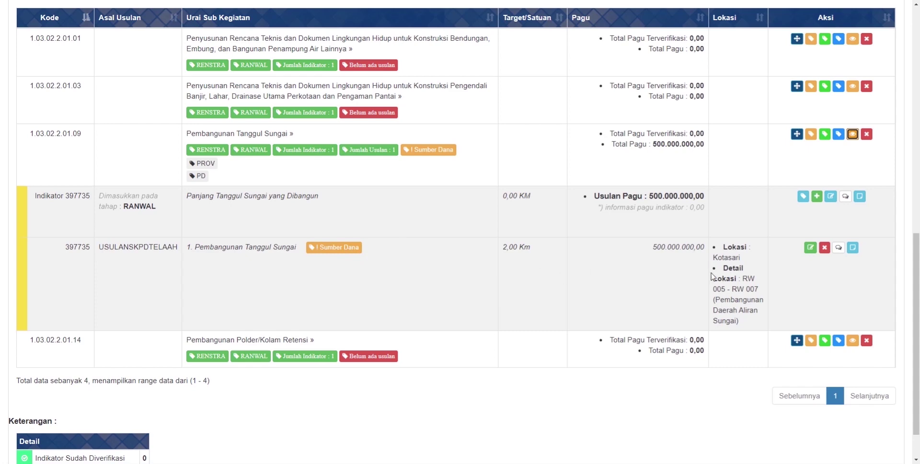
{"action": "left_click", "coordinate": [809, 249]}
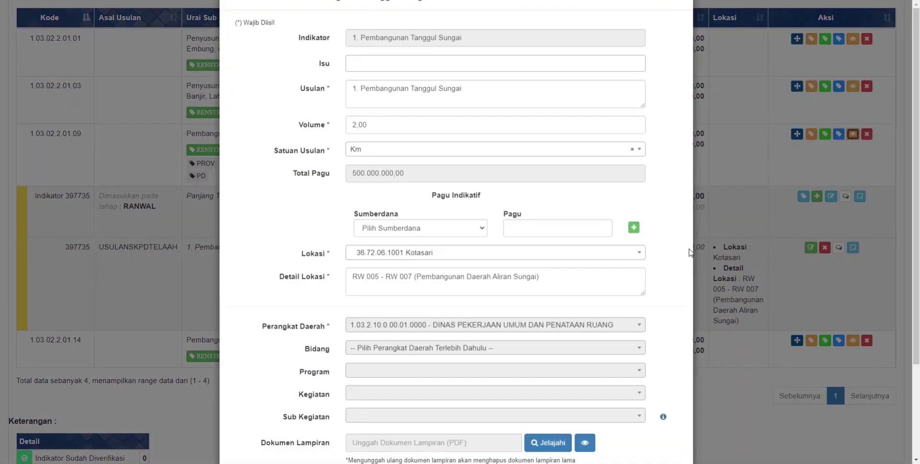
{"action": "scroll", "coordinate": [497, 136], "scroll_direction": "down", "scroll_amount": 3}
{"action": "left_click", "coordinate": [469, 145]}
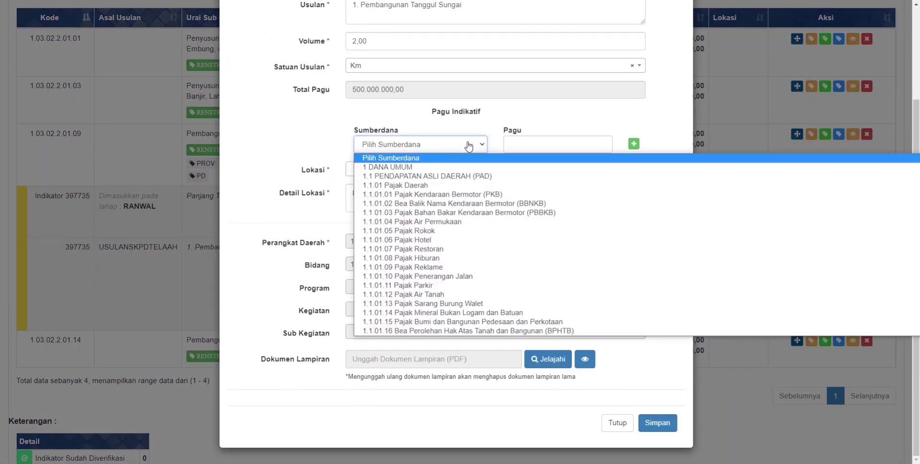
{"action": "left_click", "coordinate": [471, 177]}
Set the indicative ceiling for that funding source to 500.000.000 and save the proposal
{"action": "left_click", "coordinate": [541, 144]}
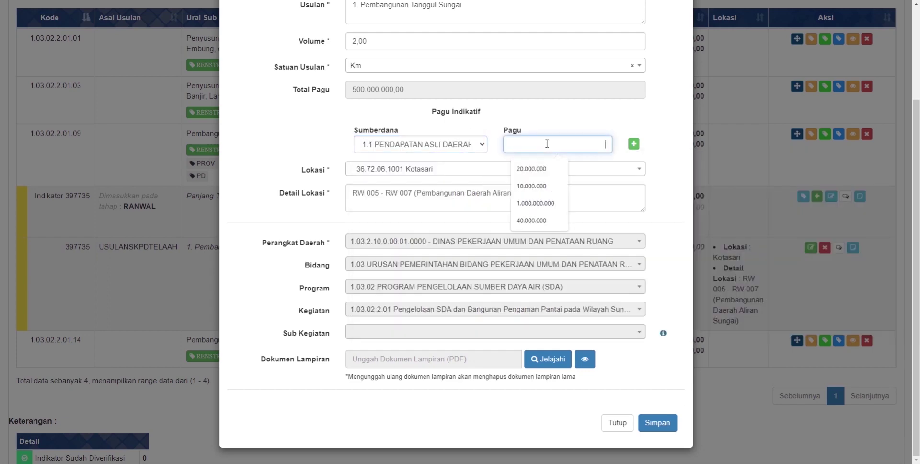
{"action": "left_click", "coordinate": [659, 376]}
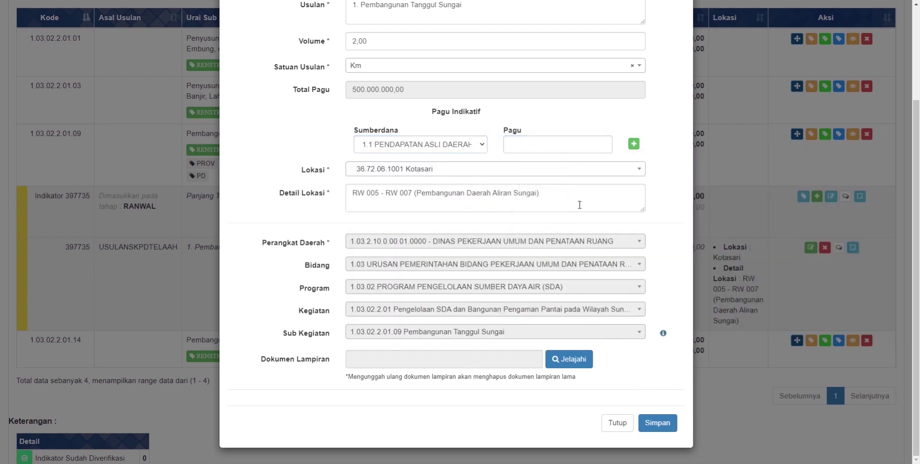
{"action": "scroll", "coordinate": [554, 205], "scroll_direction": "up", "scroll_amount": 3}
{"action": "scroll", "coordinate": [553, 205], "scroll_direction": "down", "scroll_amount": 3}
{"action": "left_click", "coordinate": [647, 422]}
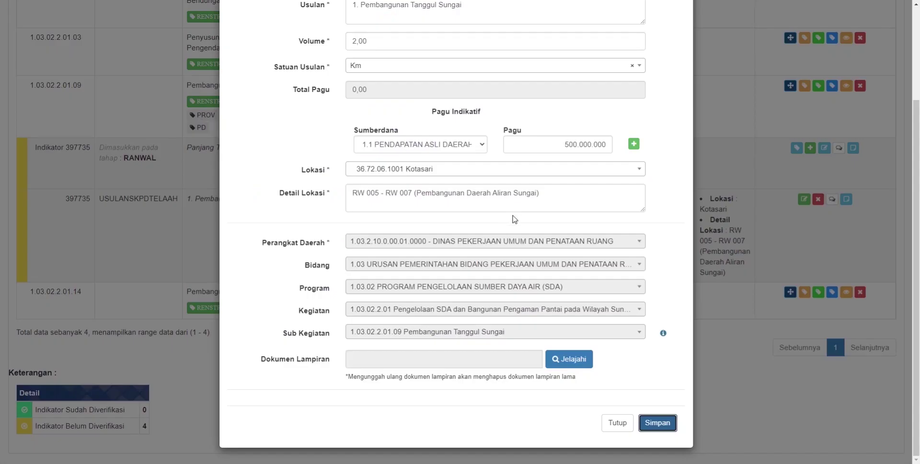
{"action": "left_click", "coordinate": [656, 425]}
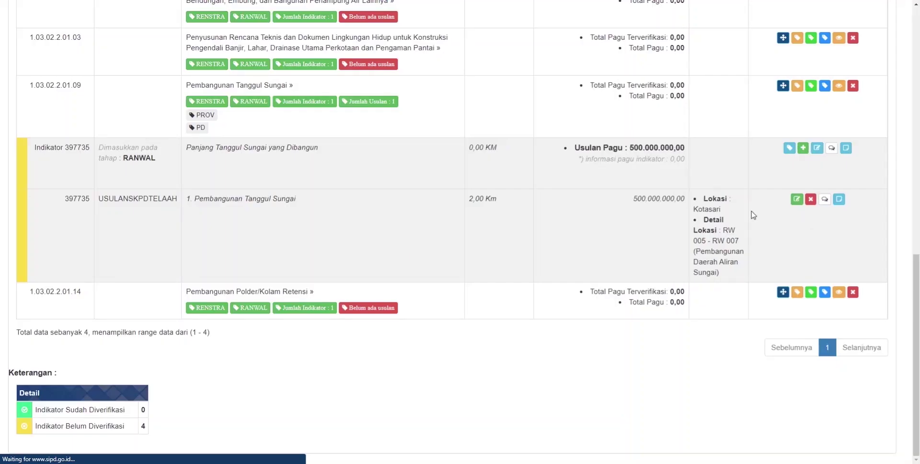
{"action": "left_click", "coordinate": [797, 199]}
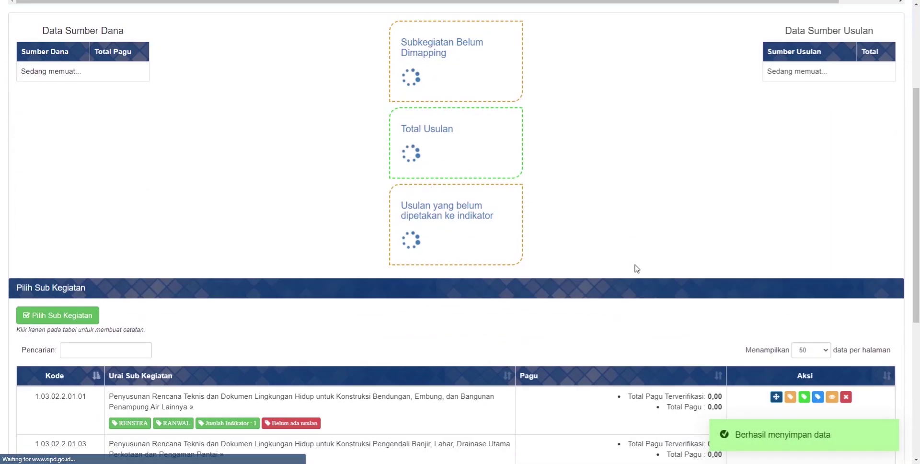
Expand sub-activity 1.03.02.2.01.09 Pembangunan Tanggul Sungai and open its proposal for editing
{"action": "scroll", "coordinate": [637, 268], "scroll_direction": "down", "scroll_amount": 5}
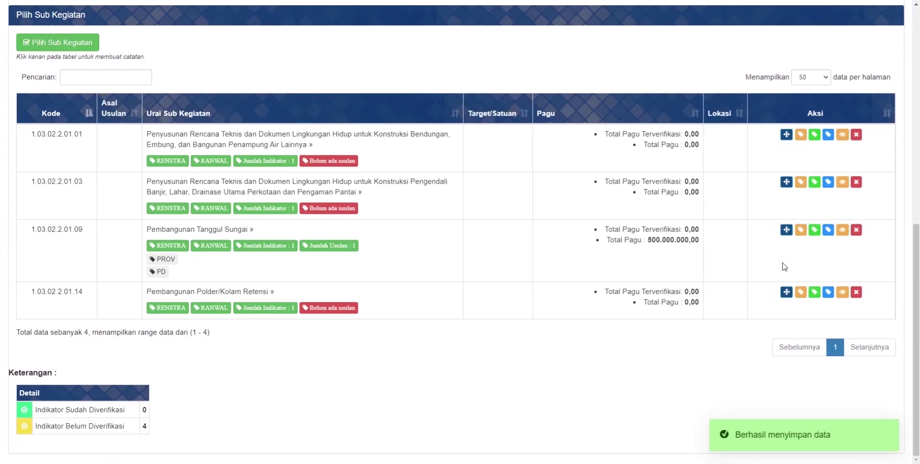
{"action": "left_click", "coordinate": [842, 230]}
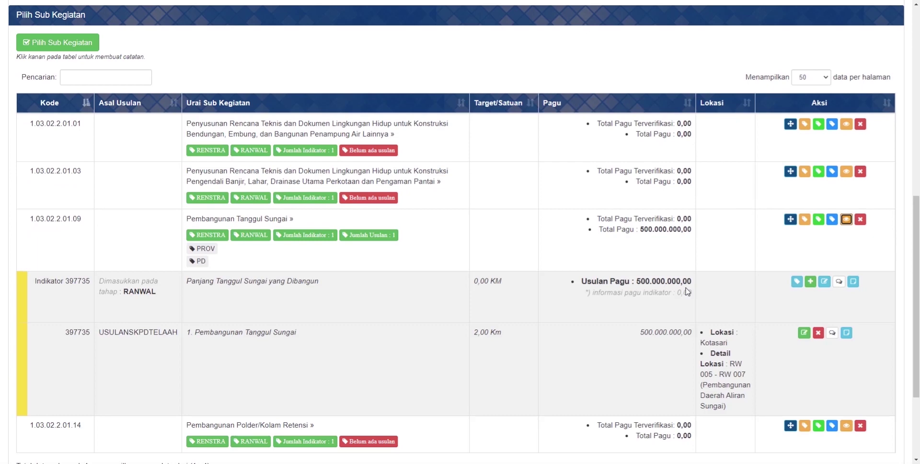
{"action": "scroll", "coordinate": [723, 346], "scroll_direction": "down", "scroll_amount": 3}
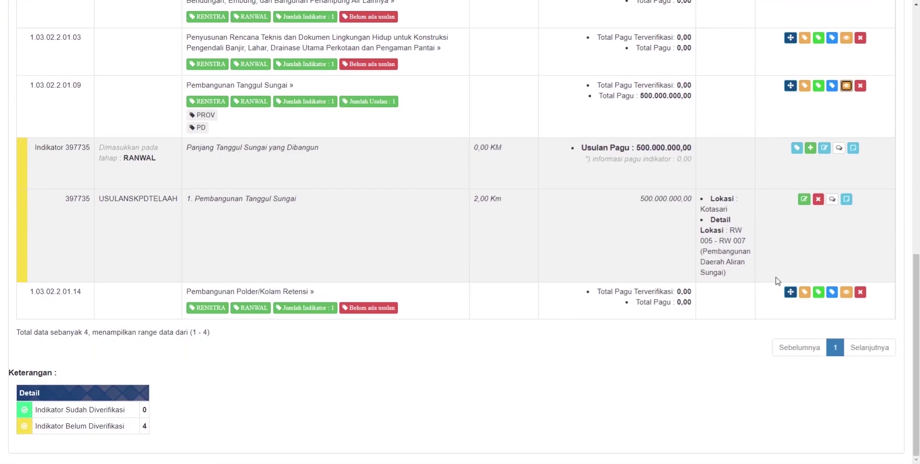
{"action": "left_click", "coordinate": [804, 198]}
{"action": "scroll", "coordinate": [528, 230], "scroll_direction": "down", "scroll_amount": 1}
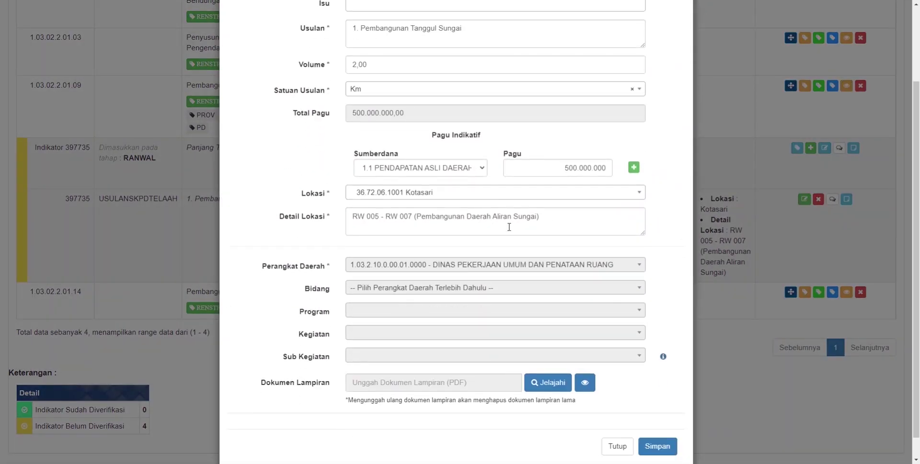
Add a second funding source row to the proposal and set the PAD ceiling to 200.000.000
{"action": "left_click_drag", "start_coordinate": [551, 166], "coordinate": [621, 170]}
{"action": "left_click", "coordinate": [633, 167]}
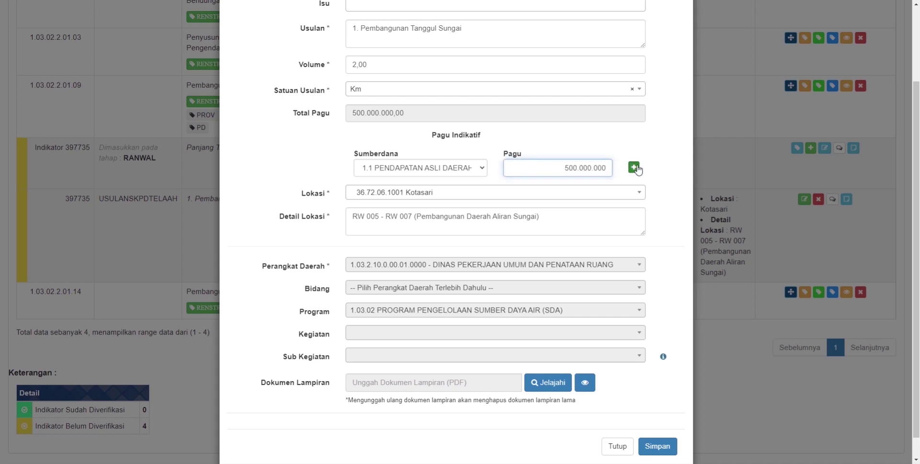
{"action": "left_click_drag", "start_coordinate": [553, 168], "coordinate": [621, 169]}
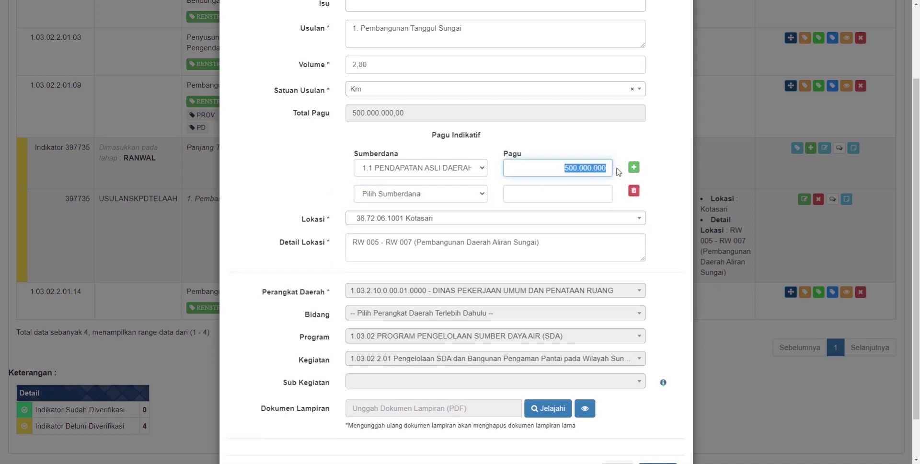
{"action": "type", "text": "200.000.000"}
Choose "1.2.02.02 Bantuan Keuangan" as the proposal's second funding source
{"action": "left_click", "coordinate": [398, 197]}
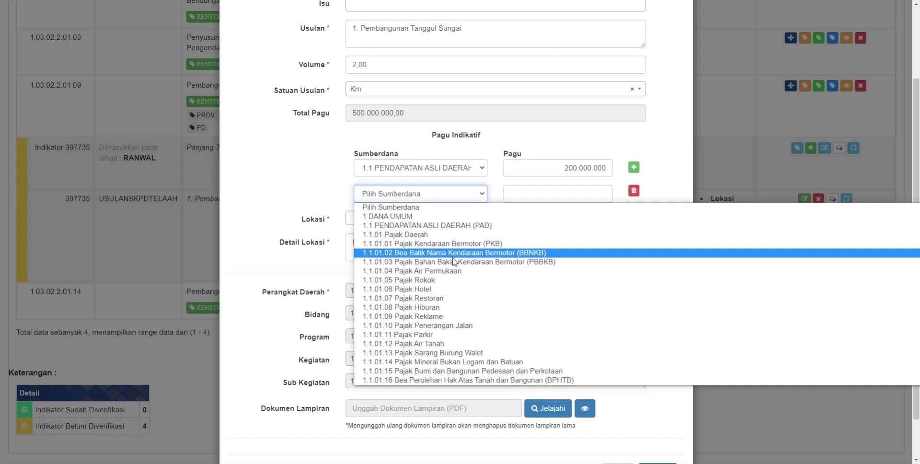
{"action": "scroll", "coordinate": [453, 263], "scroll_direction": "down", "scroll_amount": 6}
{"action": "scroll", "coordinate": [459, 276], "scroll_direction": "up", "scroll_amount": 6}
{"action": "left_click", "coordinate": [411, 195]}
{"action": "left_click", "coordinate": [411, 195]}
{"action": "scroll", "coordinate": [445, 296], "scroll_direction": "down", "scroll_amount": 10}
{"action": "scroll", "coordinate": [446, 296], "scroll_direction": "down", "scroll_amount": 2}
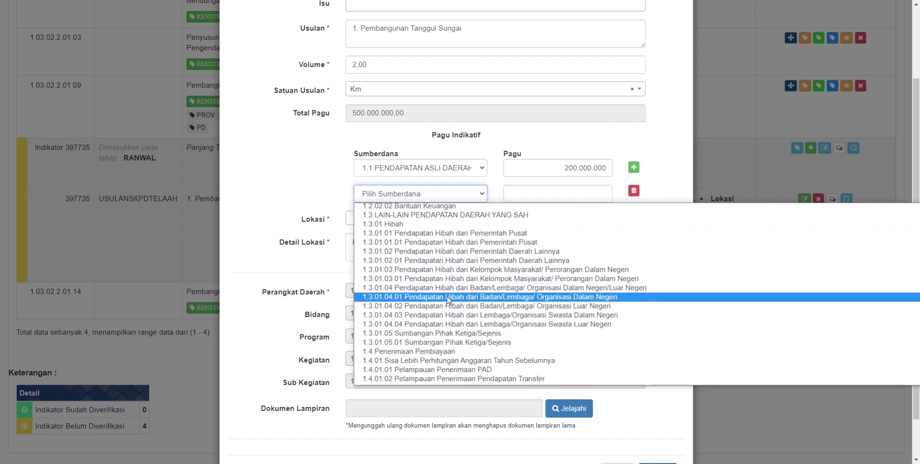
{"action": "scroll", "coordinate": [445, 273], "scroll_direction": "up", "scroll_amount": 5}
{"action": "scroll", "coordinate": [444, 276], "scroll_direction": "down", "scroll_amount": 5}
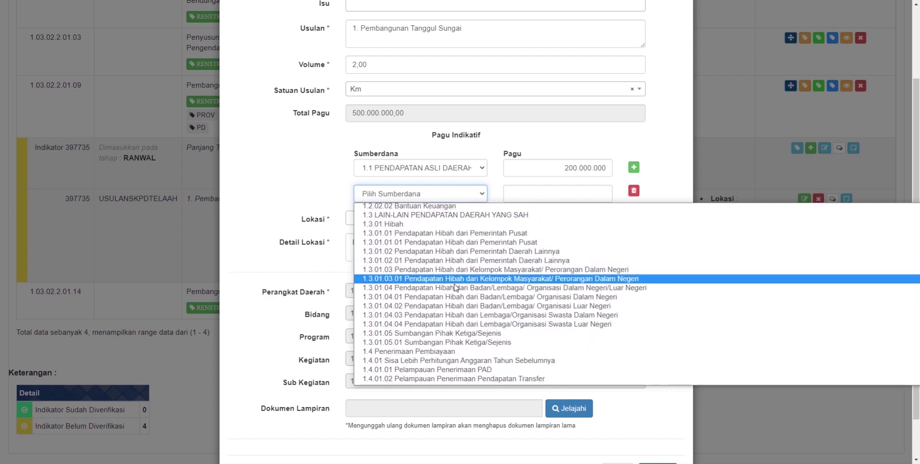
{"action": "scroll", "coordinate": [440, 239], "scroll_direction": "up", "scroll_amount": 4}
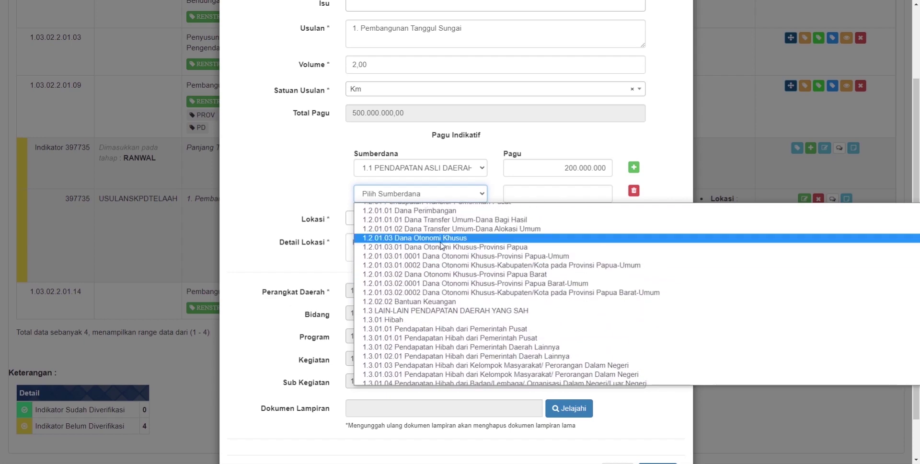
{"action": "left_click", "coordinate": [455, 302]}
Set the Bantuan Keuangan ceiling to 300.000.000 and save the proposal
{"action": "left_click", "coordinate": [564, 199]}
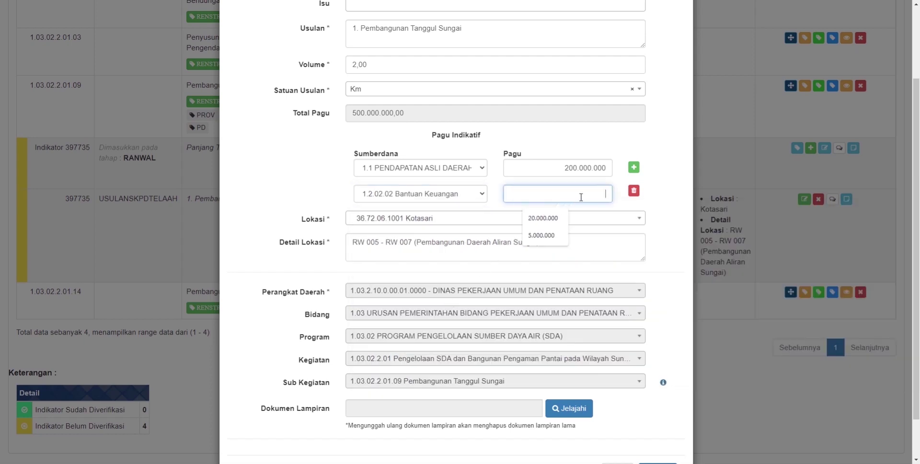
{"action": "type", "text": "300.000.000"}
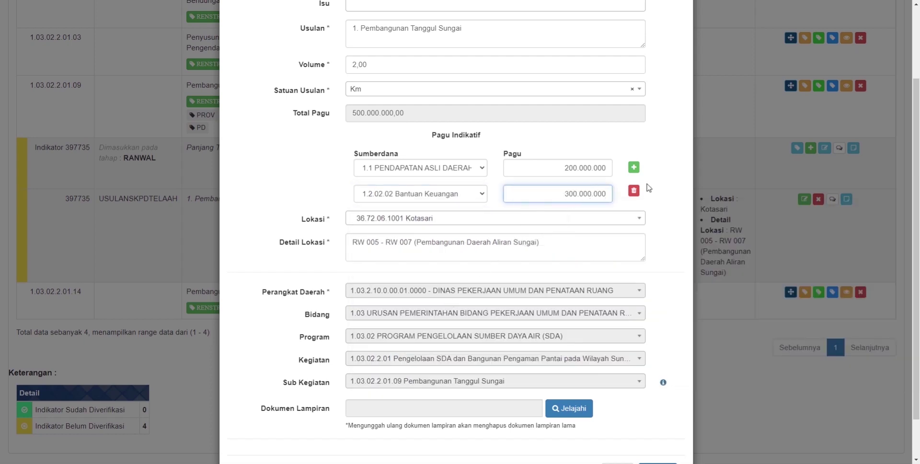
{"action": "scroll", "coordinate": [649, 191], "scroll_direction": "down", "scroll_amount": 2}
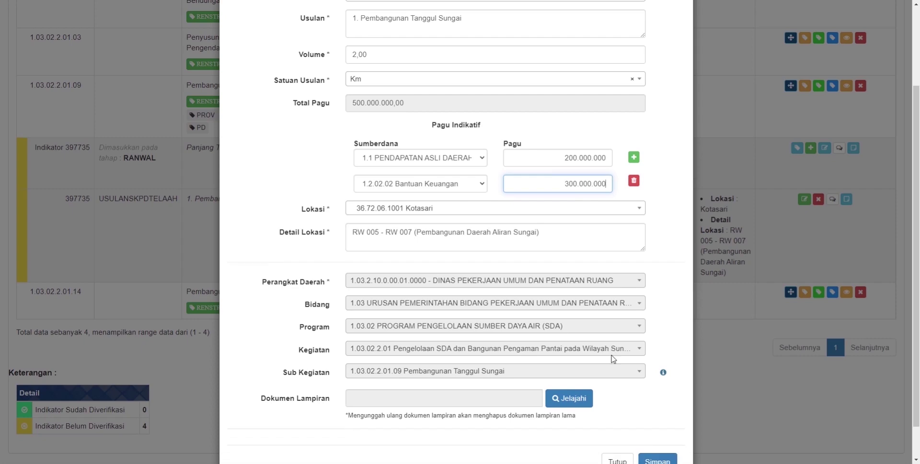
{"action": "left_click", "coordinate": [668, 390]}
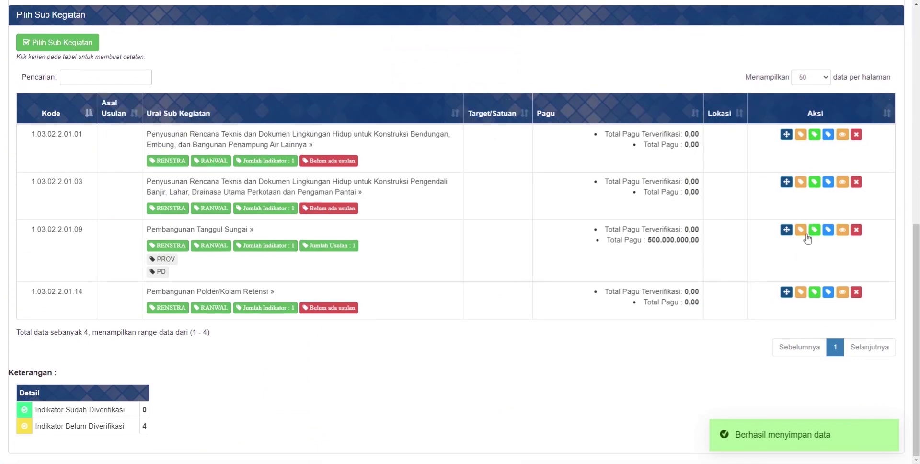
Examine the indicator and proposal details of Pembangunan Tanggul Sungai and the activity's funding source and proposal source summaries
{"action": "left_click", "coordinate": [842, 230]}
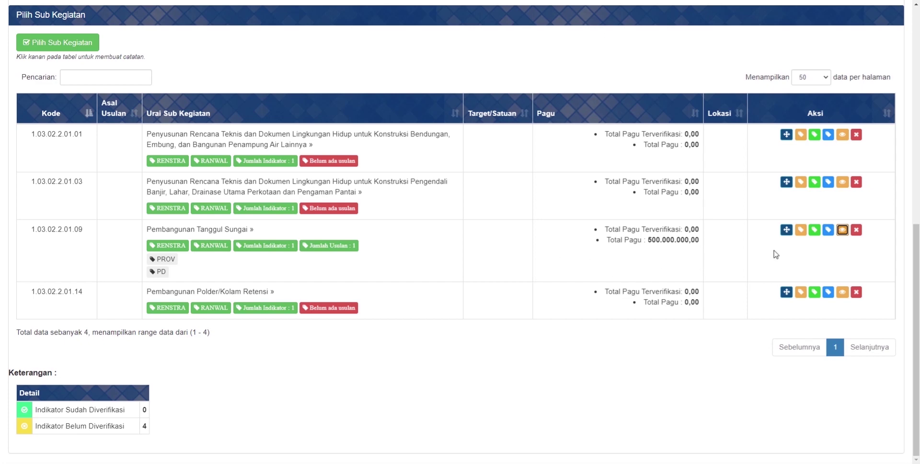
{"action": "left_click", "coordinate": [842, 233]}
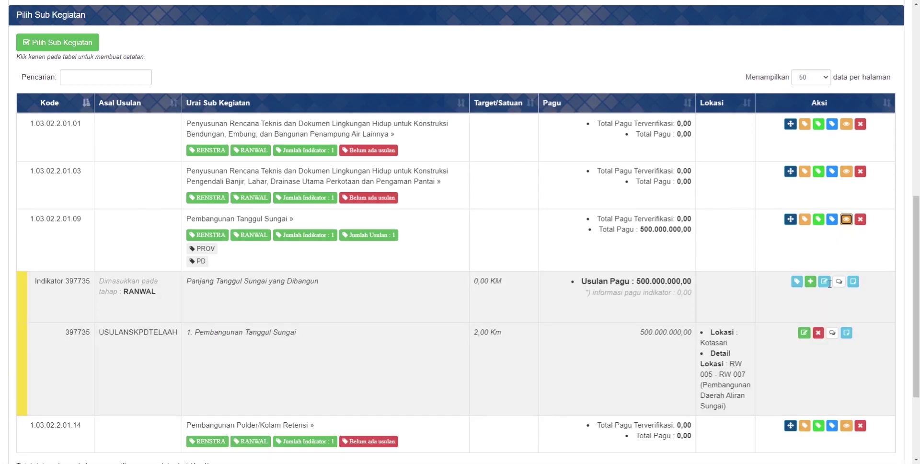
{"action": "scroll", "coordinate": [463, 273], "scroll_direction": "down", "scroll_amount": 2}
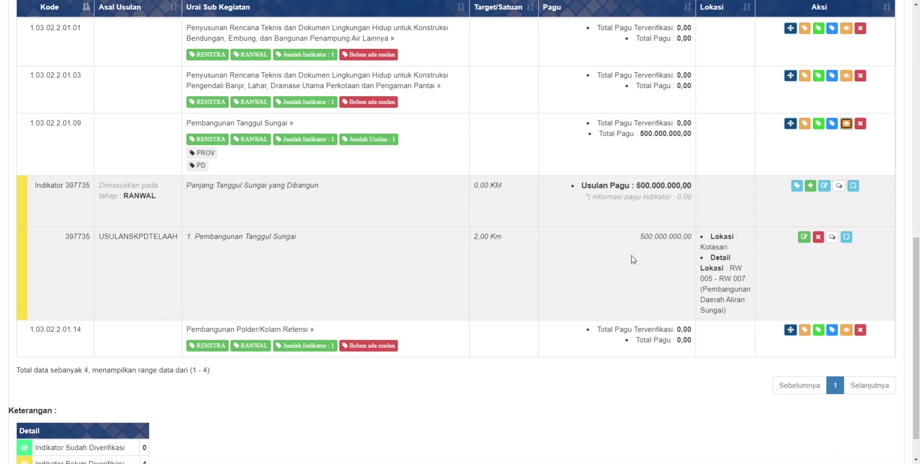
{"action": "left_click_drag", "start_coordinate": [633, 237], "coordinate": [623, 254]}
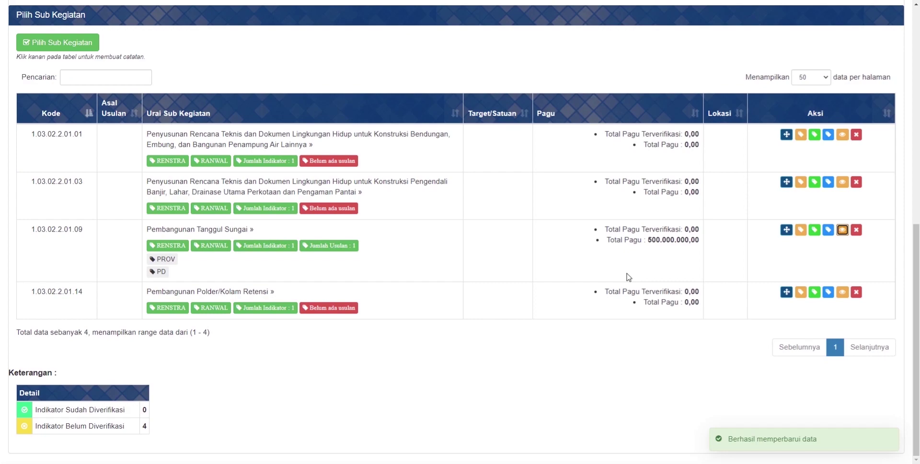
{"action": "scroll", "coordinate": [505, 233], "scroll_direction": "up", "scroll_amount": 6}
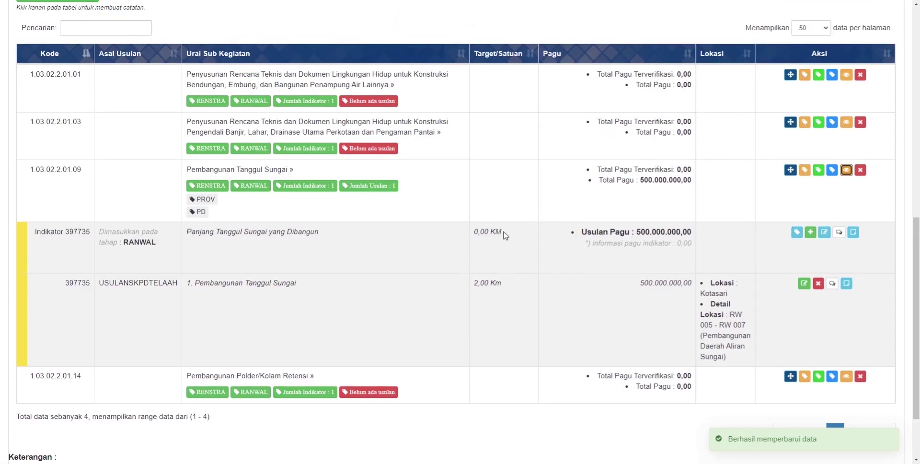
{"action": "scroll", "coordinate": [363, 198], "scroll_direction": "up", "scroll_amount": 6}
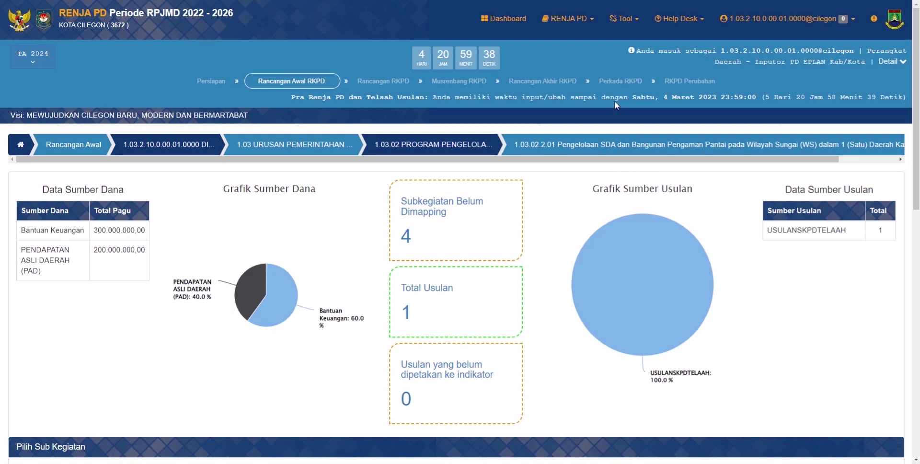
{"action": "scroll", "coordinate": [706, 213], "scroll_direction": "down", "scroll_amount": 5}
{"action": "scroll", "coordinate": [706, 213], "scroll_direction": "up", "scroll_amount": 5}
Log out of the department's account
{"action": "left_click", "coordinate": [814, 18]}
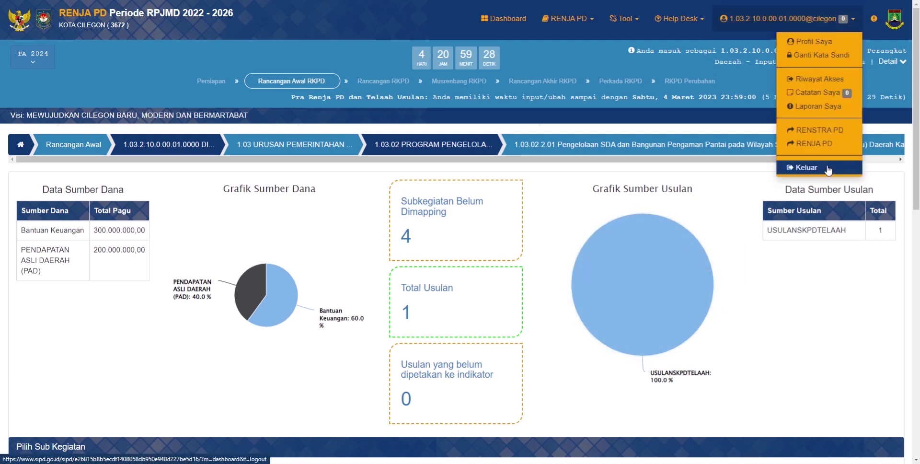